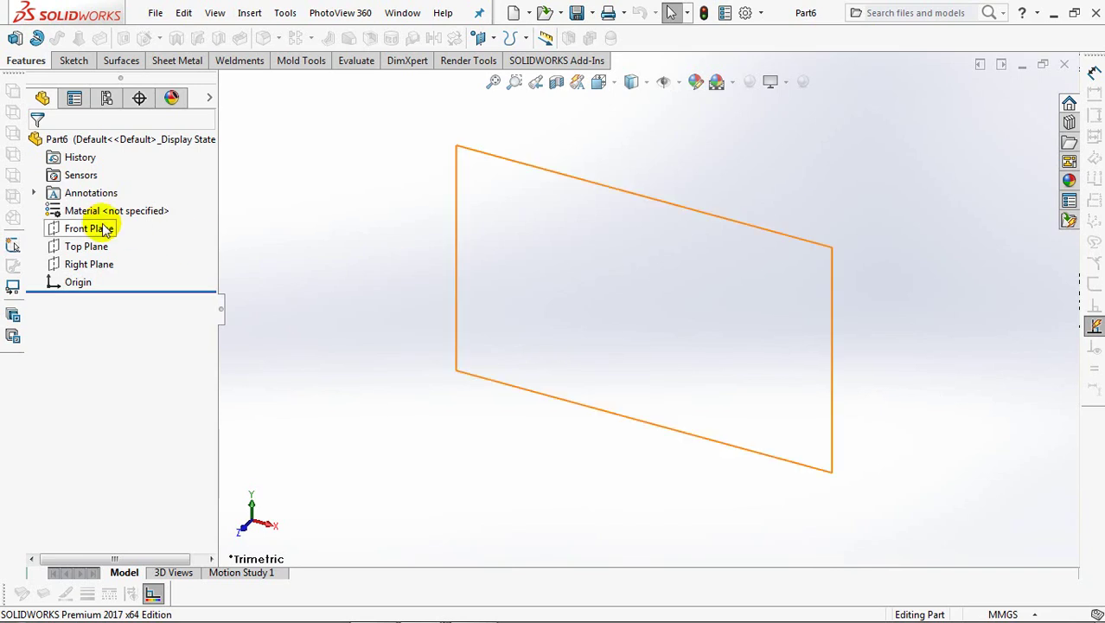
Start a Front Plane sketch with a vertical centerline rising from the origin
left_click(37, 38)
left_click(95, 38)
left_click_drag(648, 307, 650, 161)
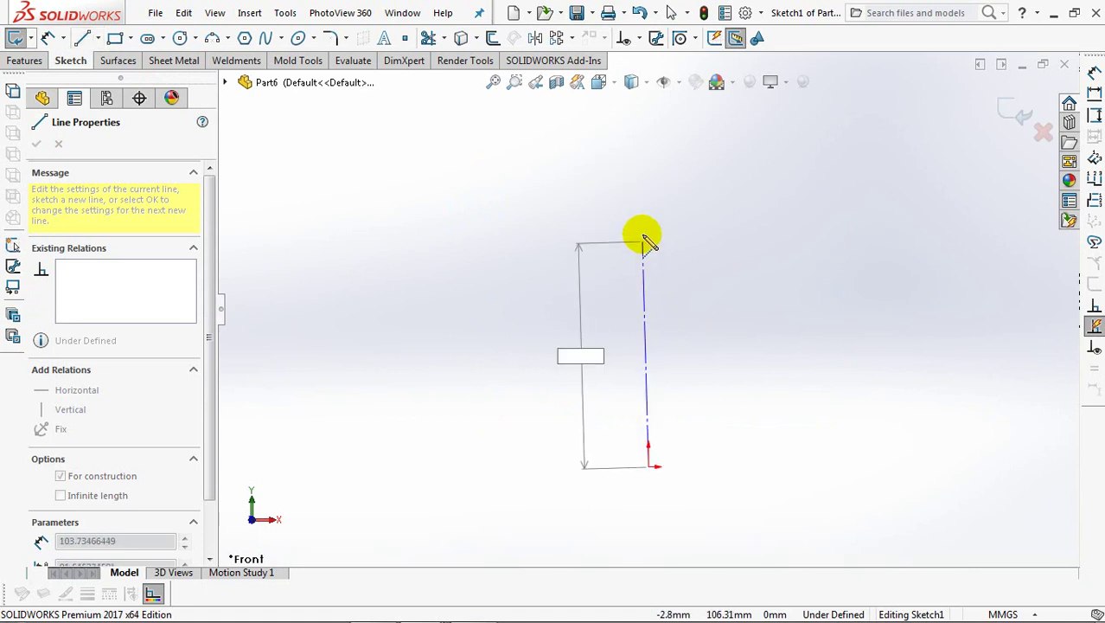
left_click_drag(650, 161, 649, 227)
right_click(649, 227)
left_click(668, 239)
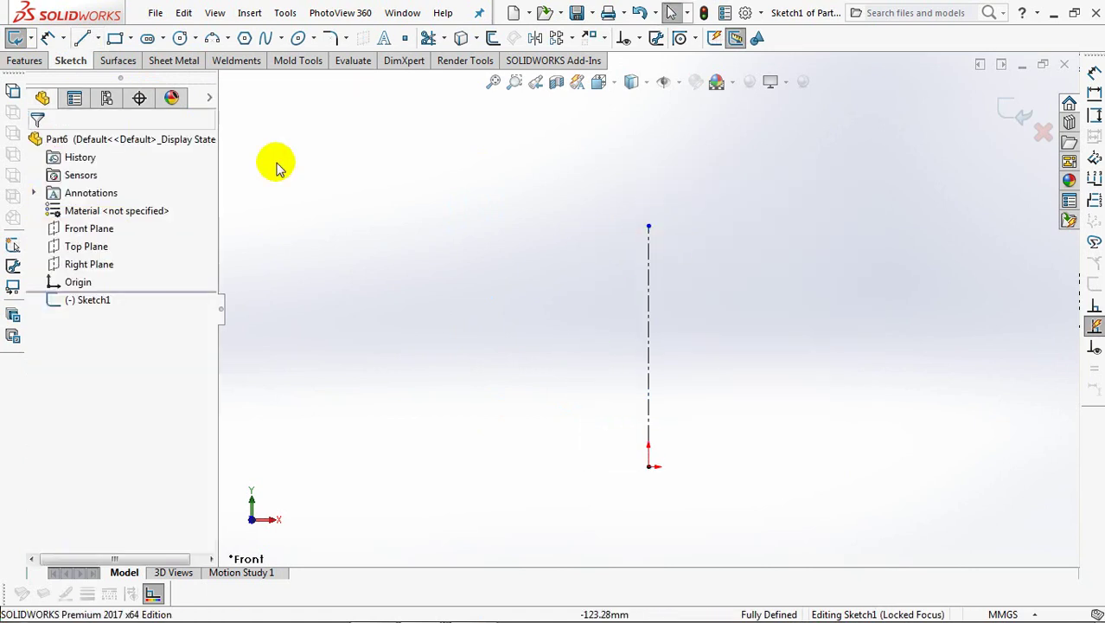
Draw the outer profile: horizontal base, sloped wall and tangent arcs rounding the lip
left_click(82, 39)
left_click_drag(649, 449, 736, 452)
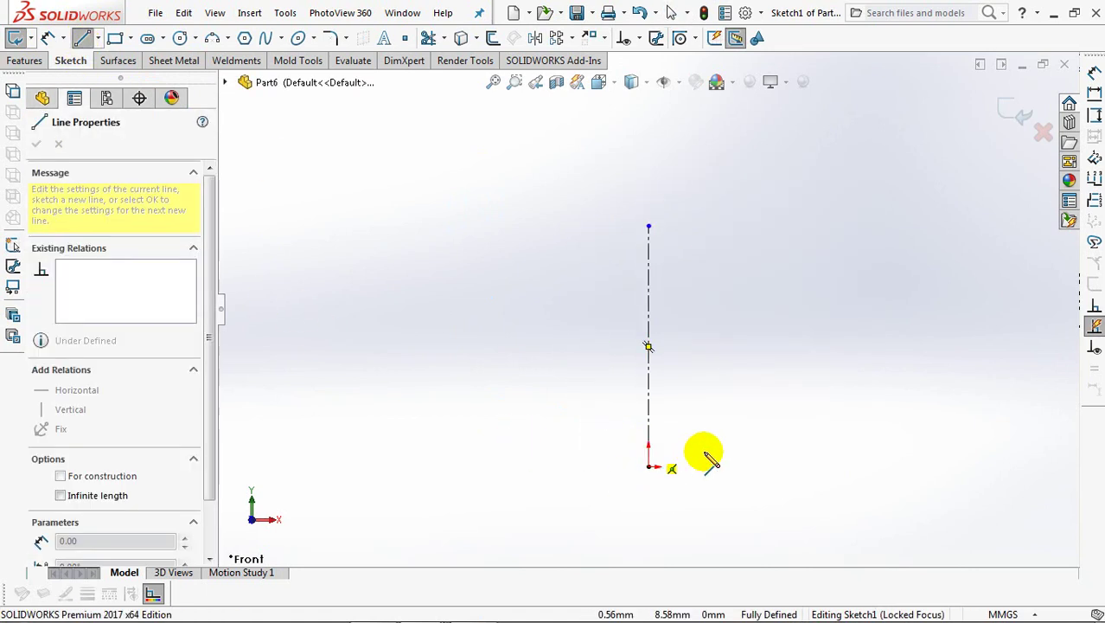
left_click(730, 449)
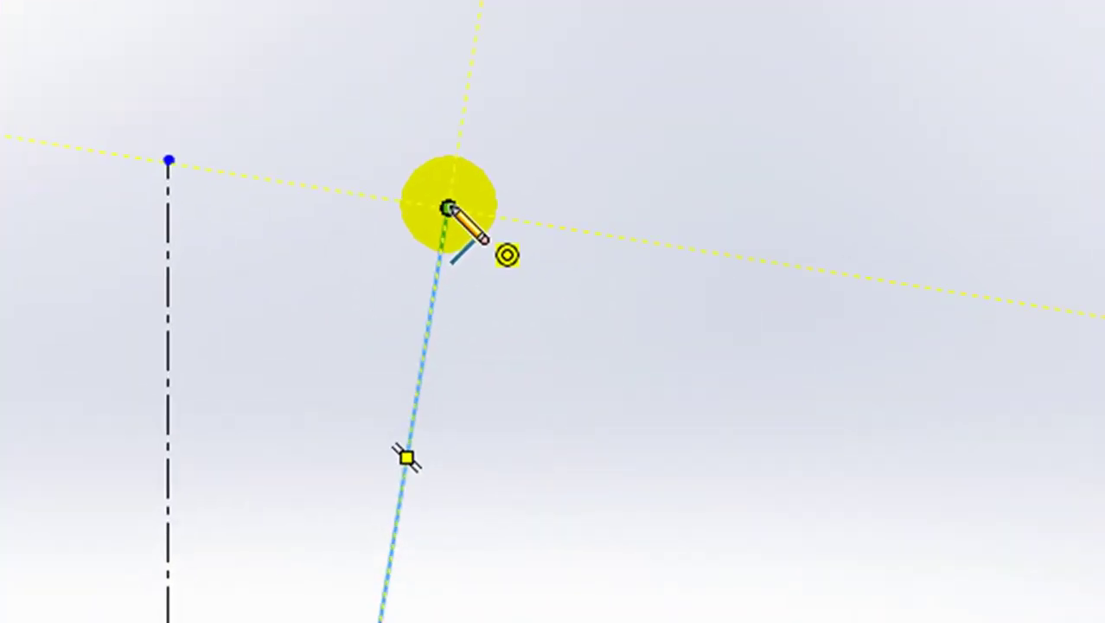
left_click(448, 208)
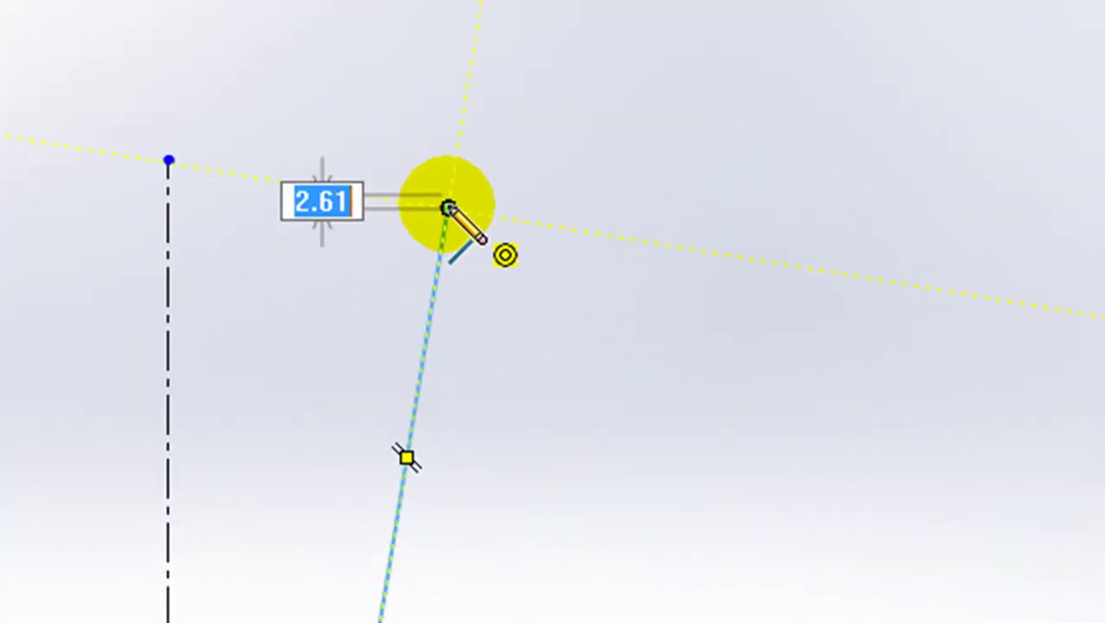
left_click(486, 161)
left_click(510, 161)
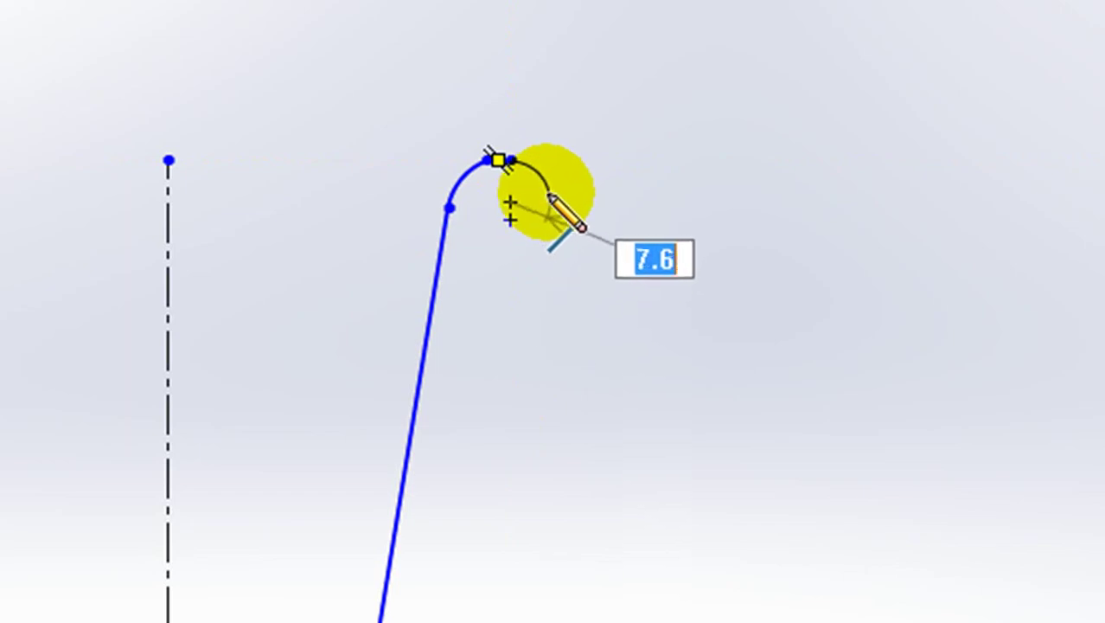
left_click(549, 192)
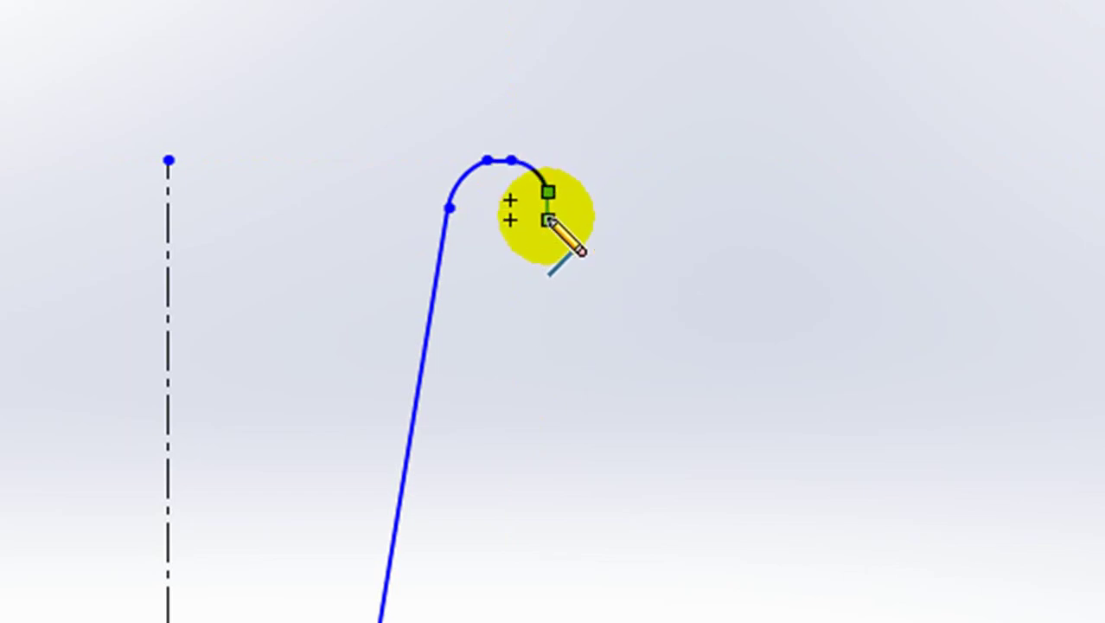
right_click(548, 220)
left_click(585, 247)
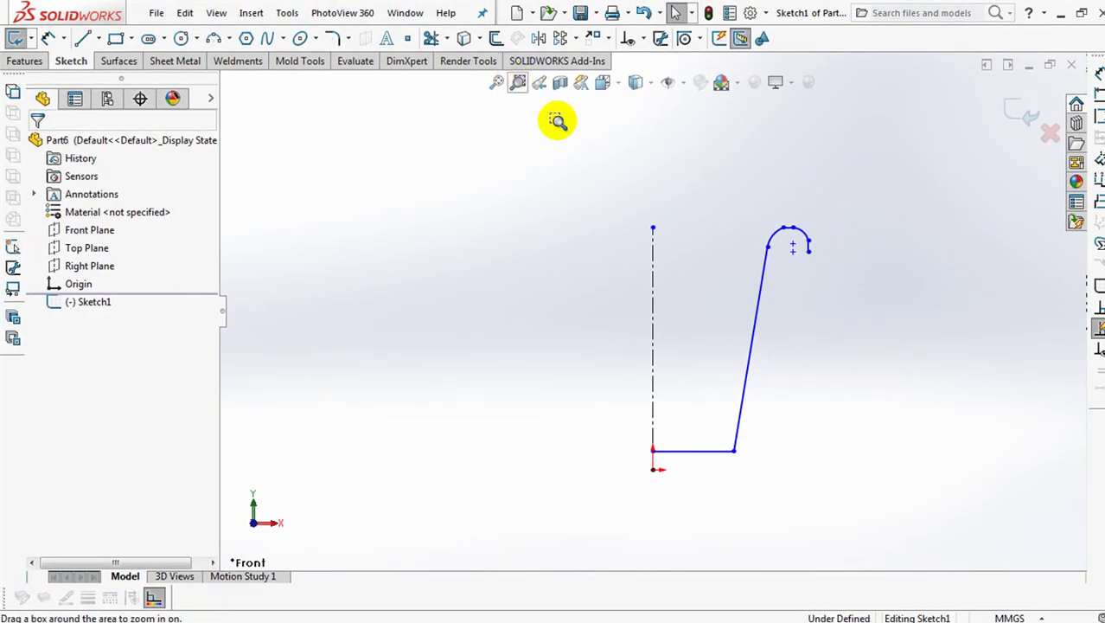
Zoom in on the lip and add a 3-point arc curving under it
left_click(517, 83)
left_click_drag(742, 210, 843, 294)
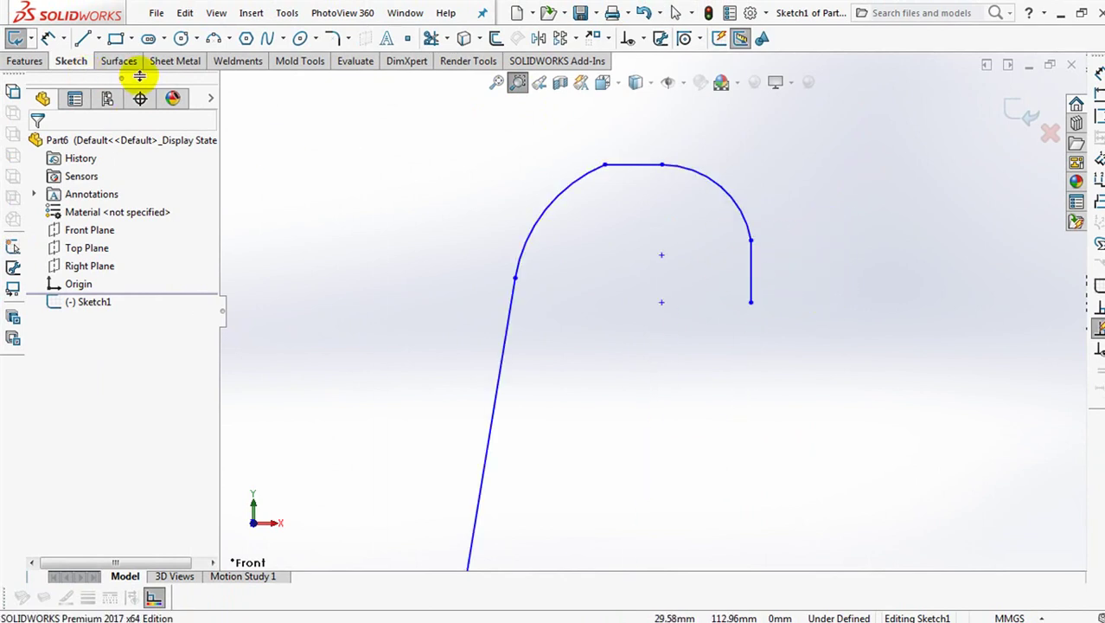
left_click(214, 39)
left_click(751, 302)
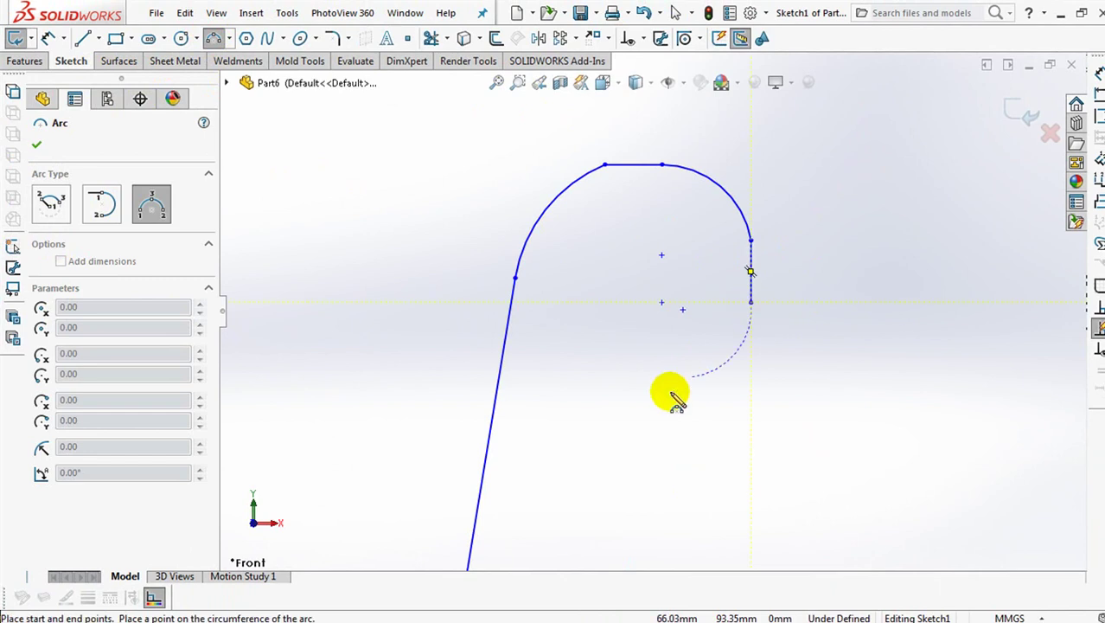
left_click(596, 426)
left_click(655, 343)
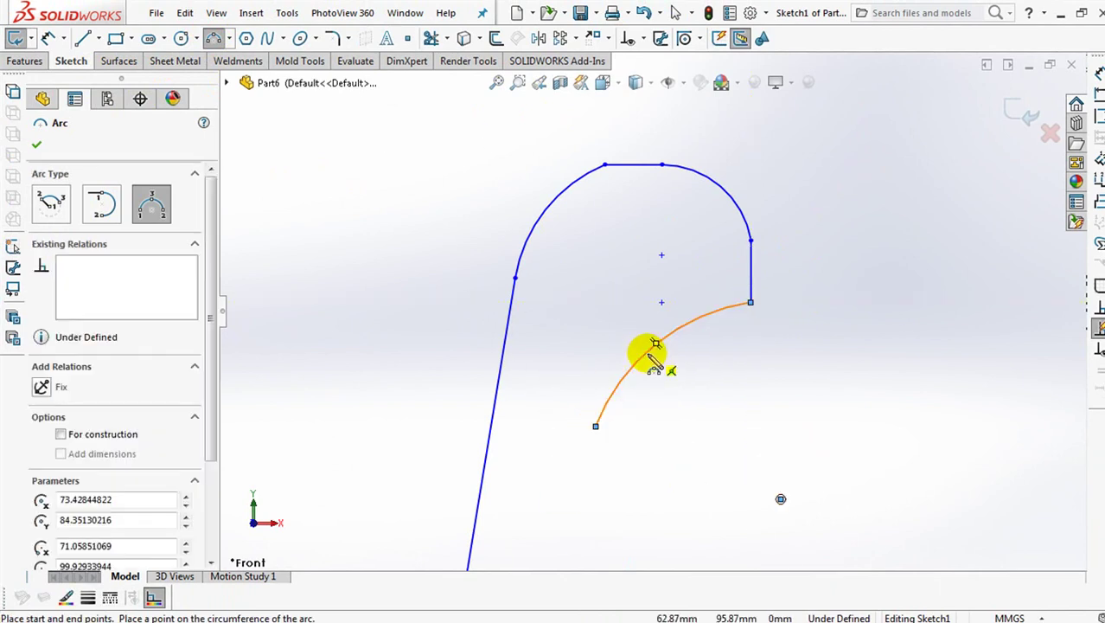
Draw a short segment, a small inward step and the long inner wall line
left_click(82, 40)
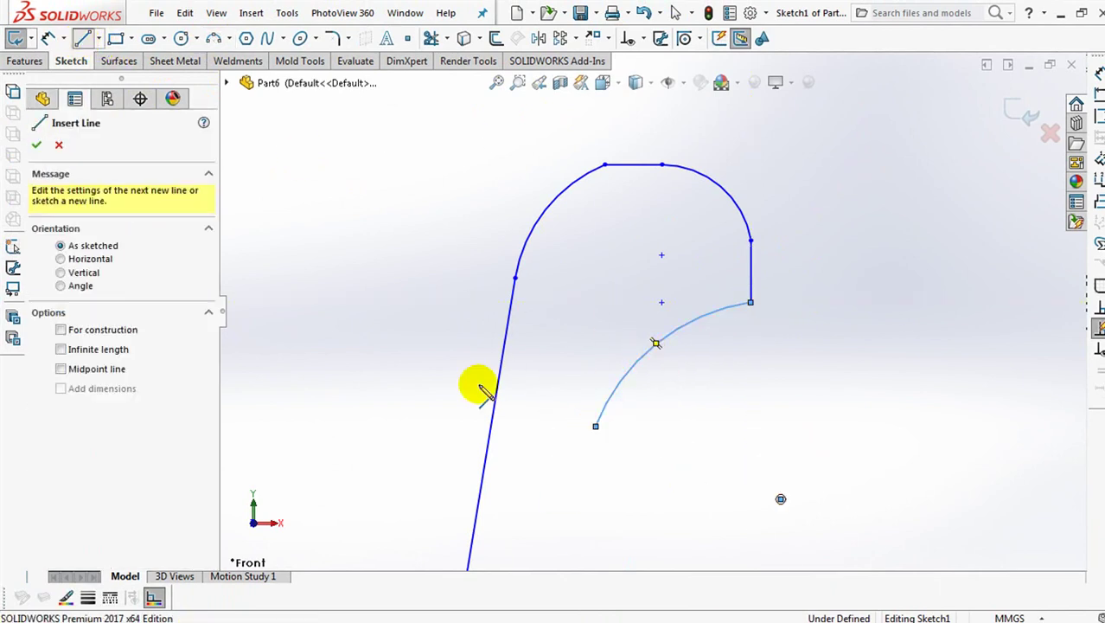
left_click(596, 426)
left_click(579, 467)
left_click(547, 467)
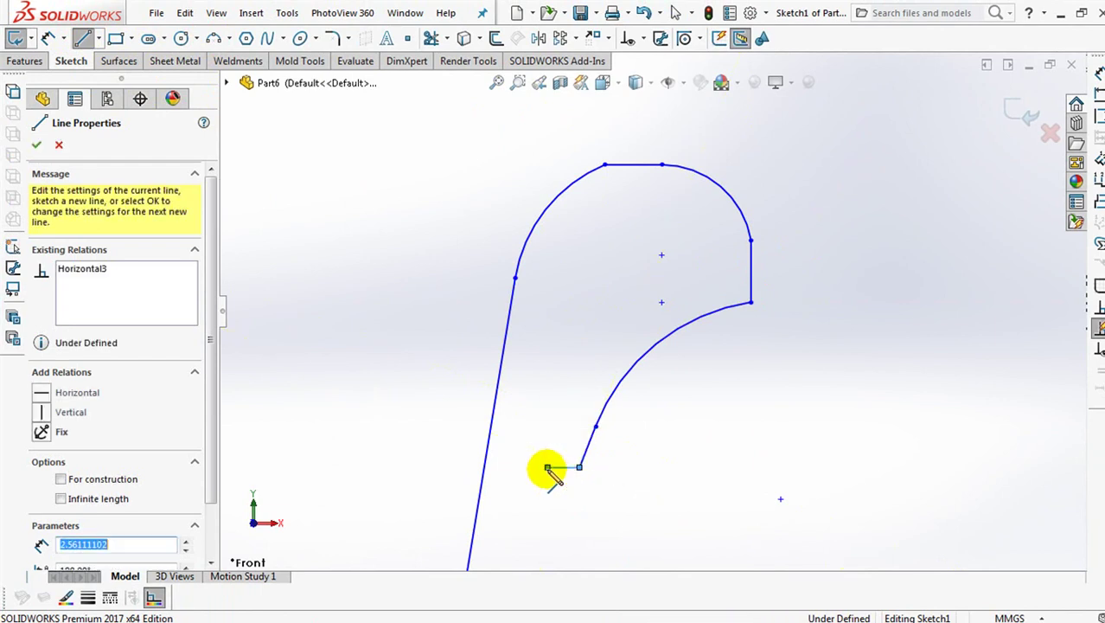
scroll(548, 471, "down", 2)
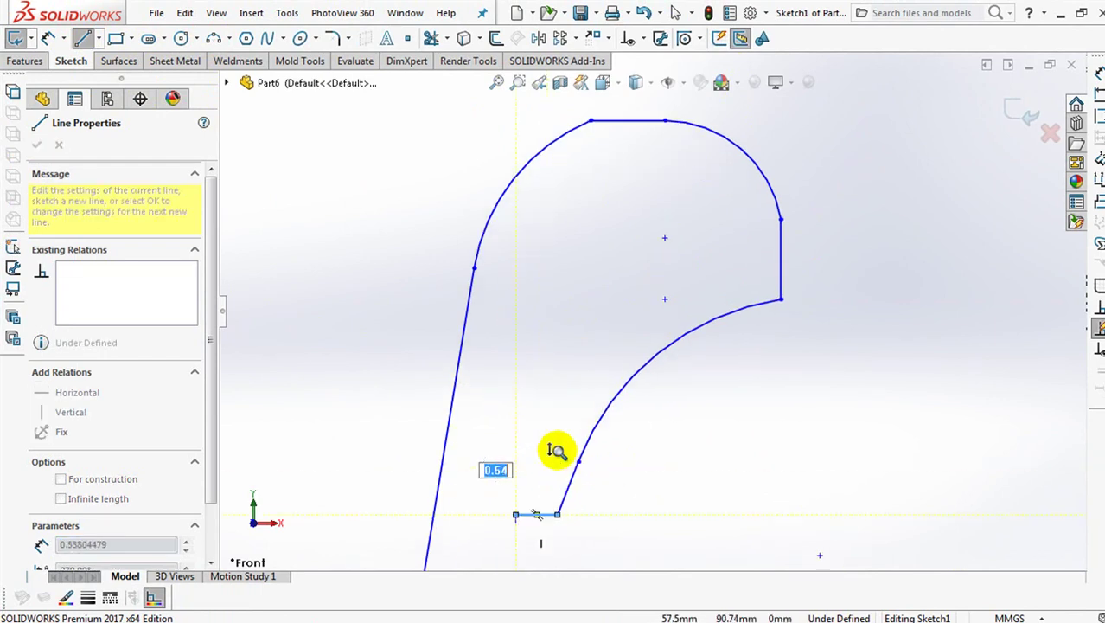
scroll(545, 519, "up", 5)
scroll(545, 518, "down", 3)
scroll(588, 329, "down", 3)
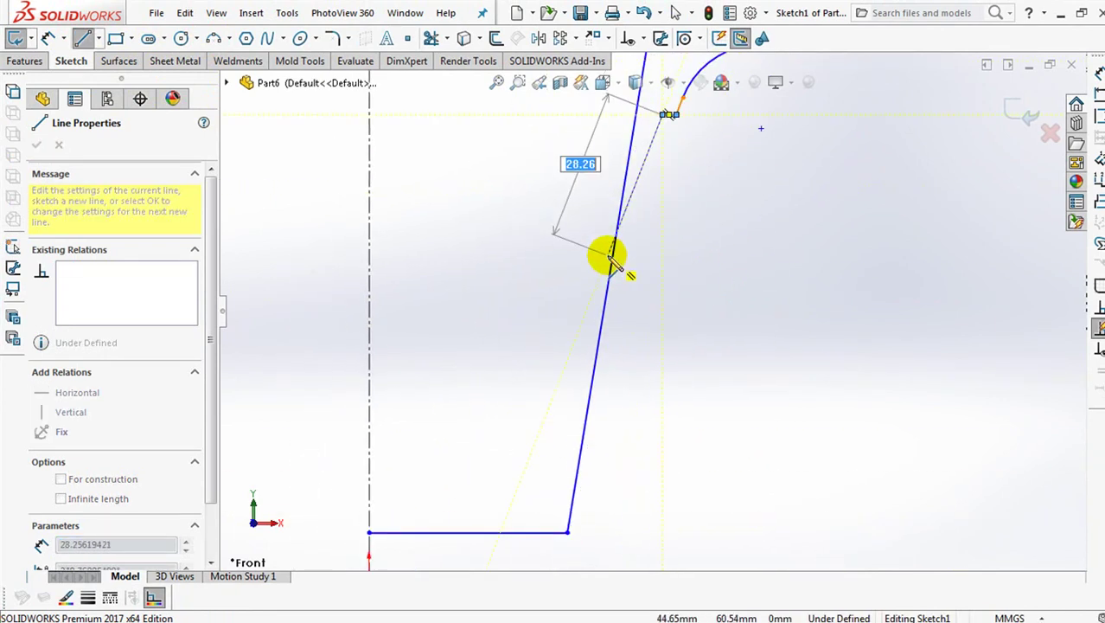
scroll(610, 260, "up", 2)
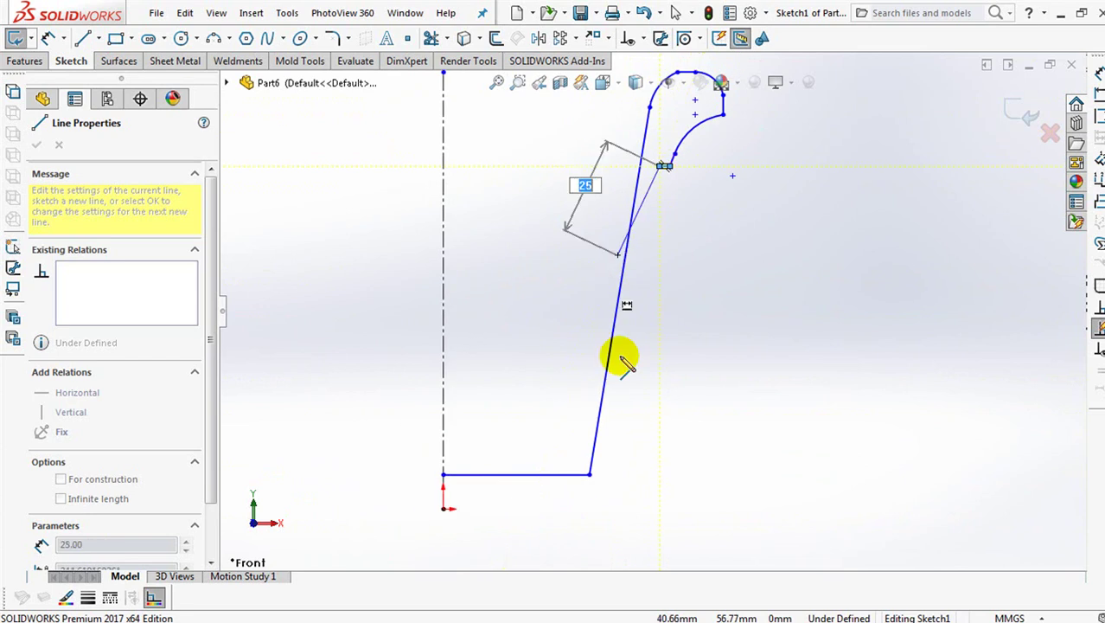
left_click(611, 448)
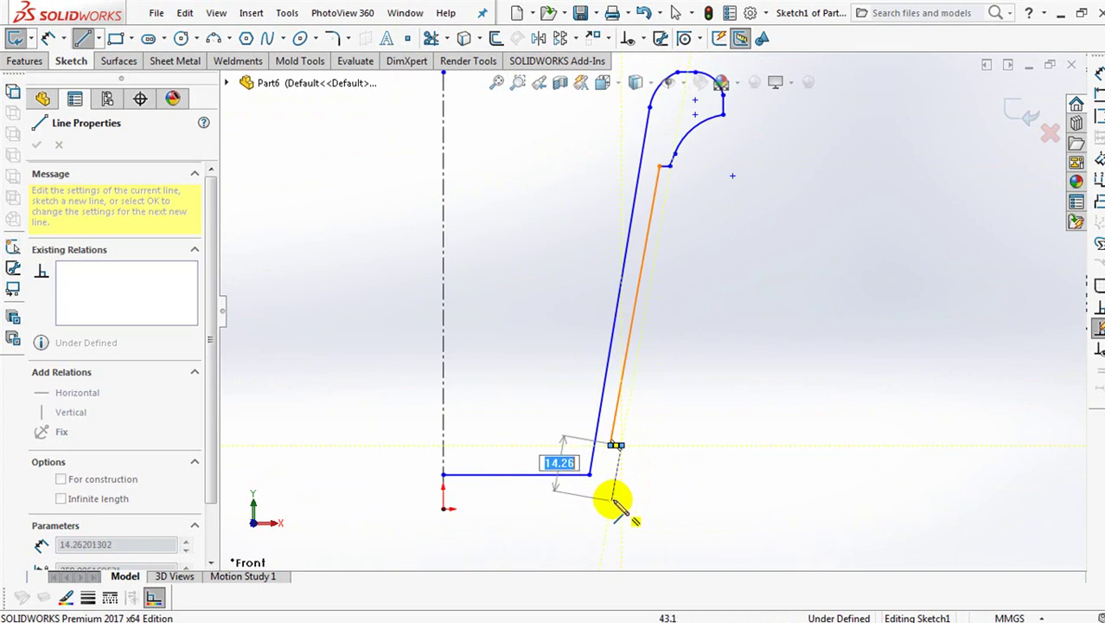
Add the short step segment, rounded bottom corner arc and a line after it
scroll(627, 484, "up", 5)
scroll(701, 364, "down", 2)
scroll(778, 259, "down", 1)
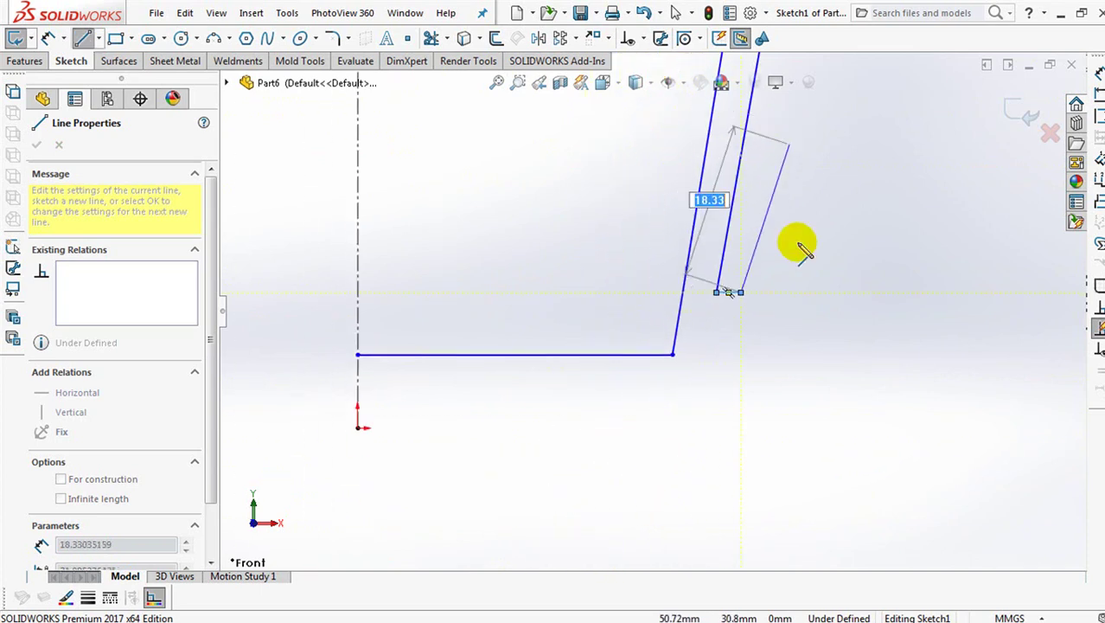
left_click(729, 401)
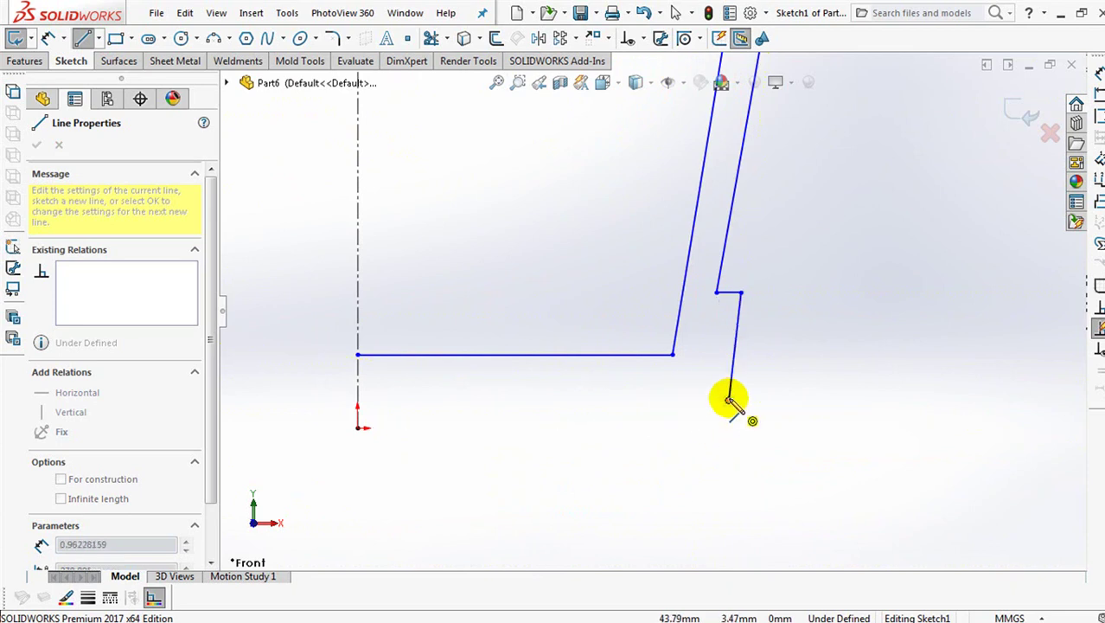
left_click(673, 405)
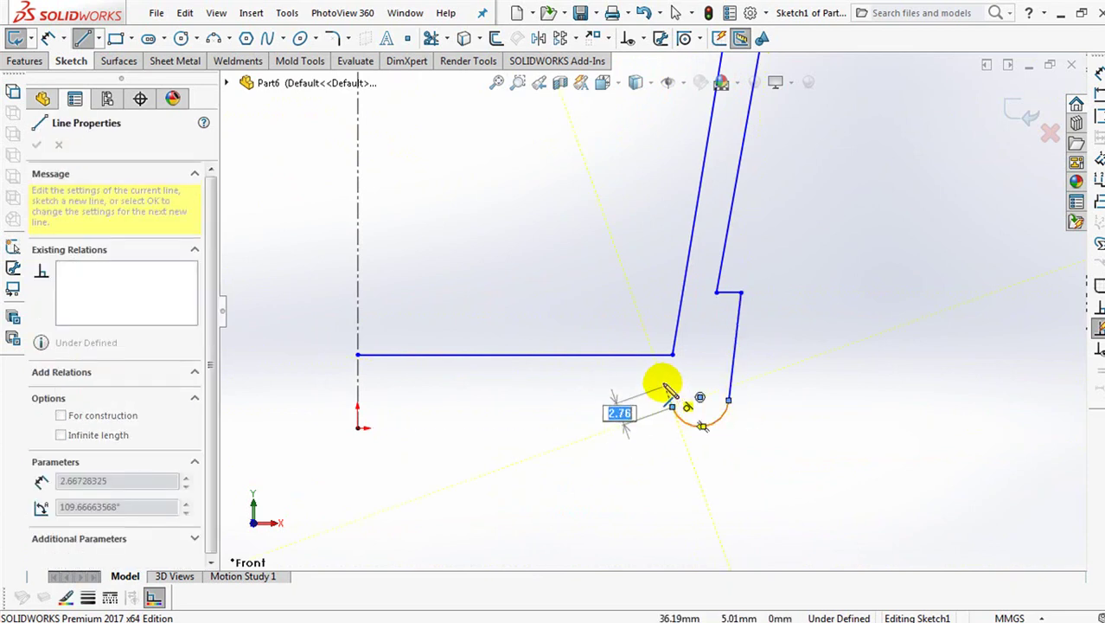
left_click(663, 382)
Close the bottom line on the axis and add a horizontal centerline along the base
left_click(357, 384)
right_click(358, 383)
left_click(385, 393)
left_click(100, 38)
left_click(173, 76)
left_click(358, 426)
left_click(742, 427)
right_click(744, 427)
left_click(782, 430)
Make the bottom corner arc tangent to its adjoining line
left_click(642, 44)
left_click(666, 82)
left_click(711, 422)
left_click(651, 427)
left_click(40, 414)
key("ctrl+z")
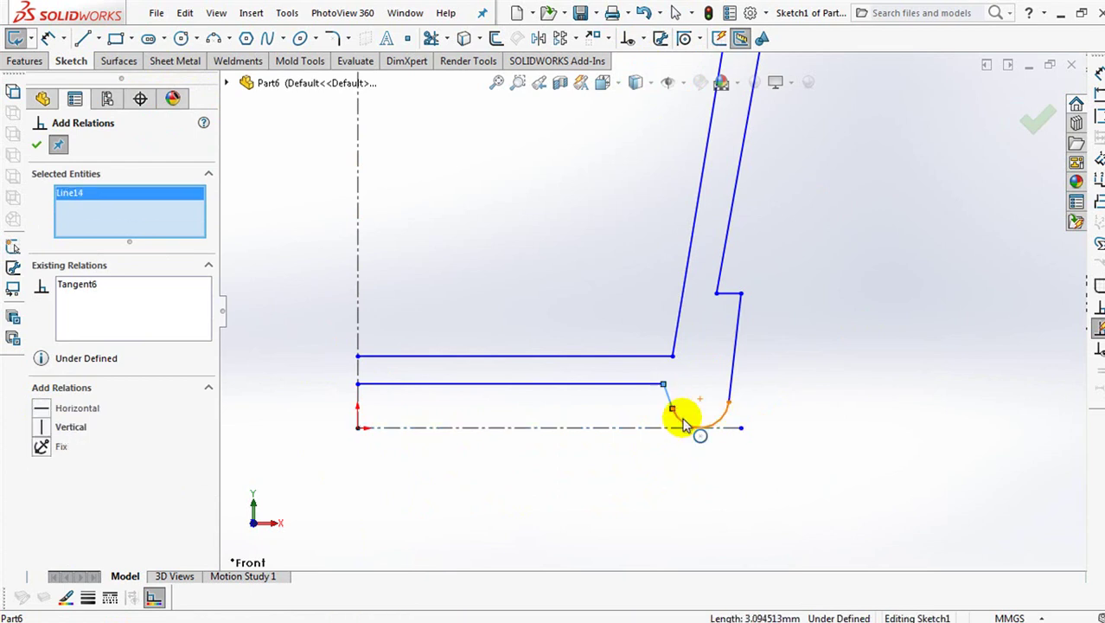
left_click(730, 393)
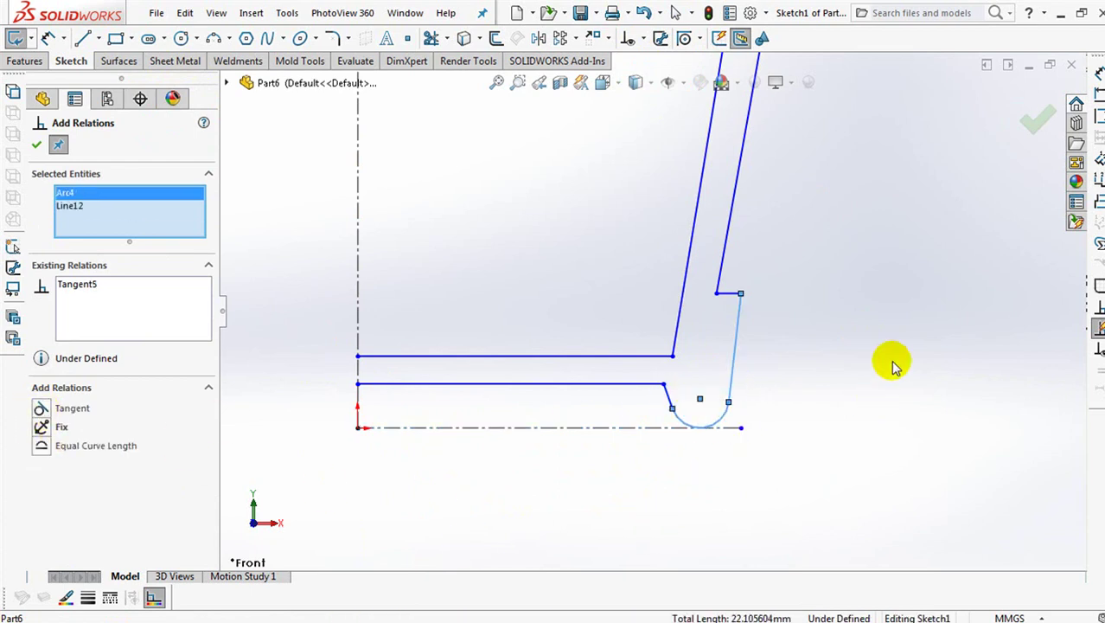
Add tangent relations between the lip arcs, under-lip curve and their neighbouring lines
middle_click_drag(824, 238, 784, 592, "ctrl")
middle_click_drag(797, 216, 797, 407, "ctrl")
middle_click_drag(908, 234, 908, 313, "ctrl")
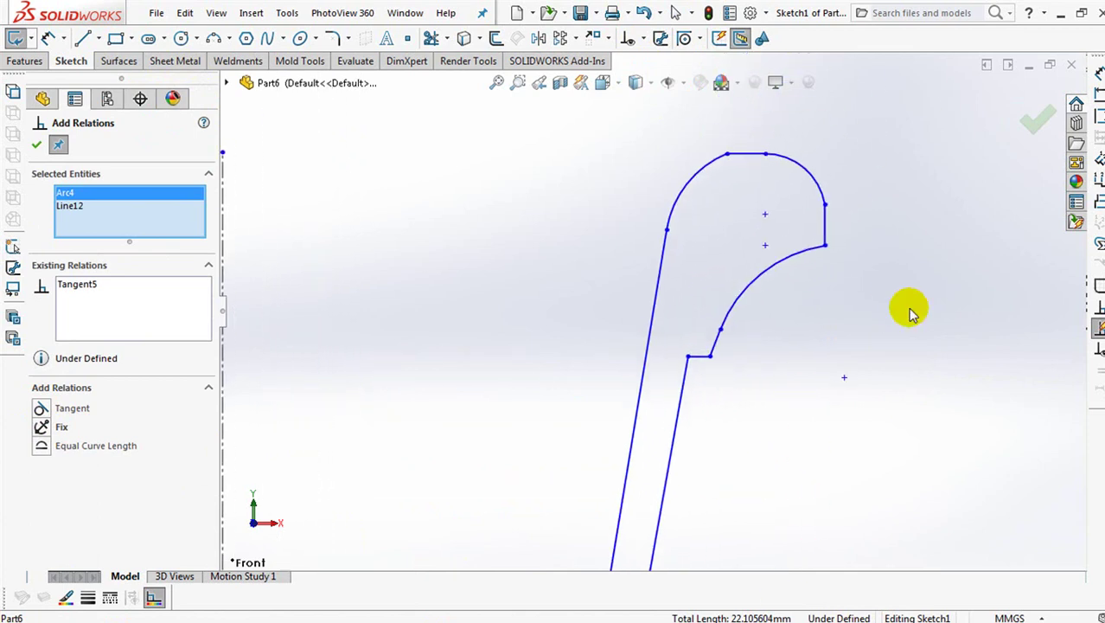
left_click(826, 225)
left_click(821, 185)
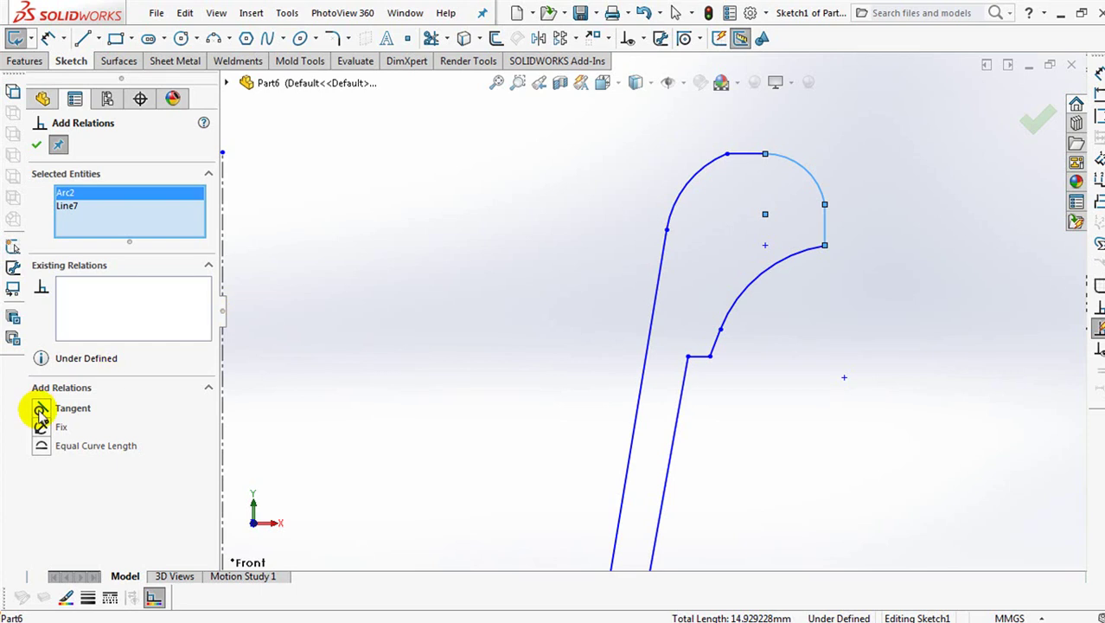
left_click(745, 155)
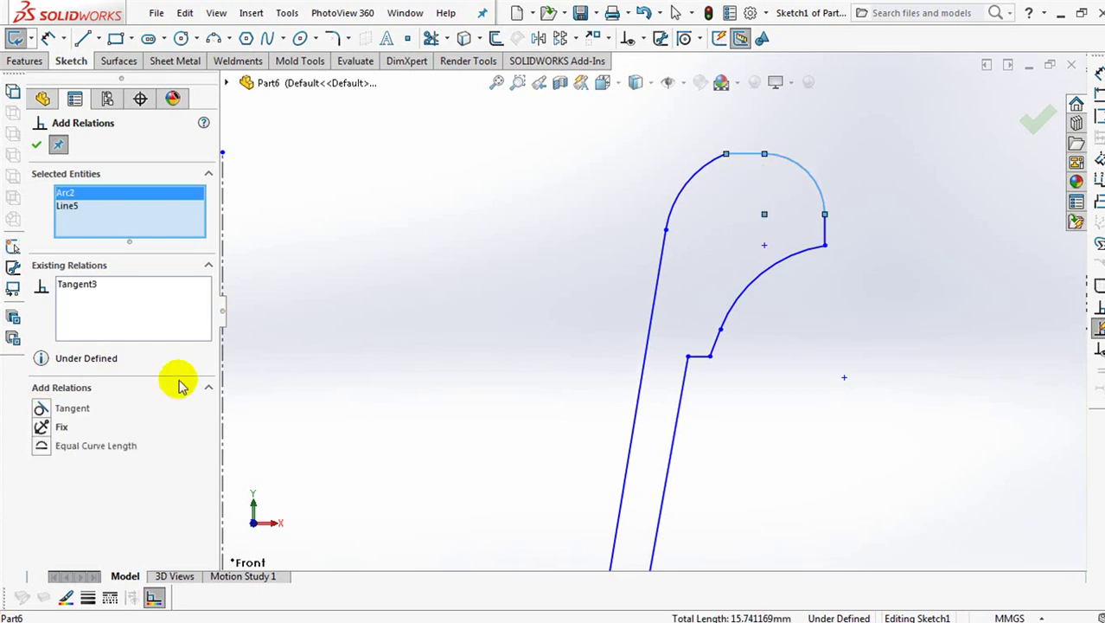
left_click(664, 257)
left_click(673, 217)
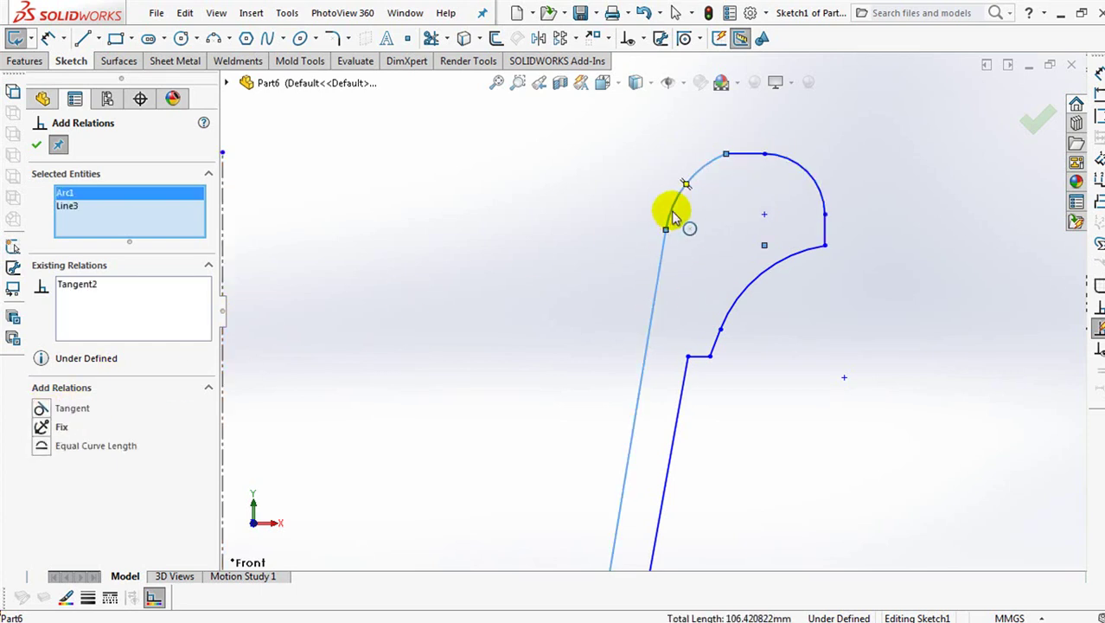
left_click(718, 349)
left_click(729, 325)
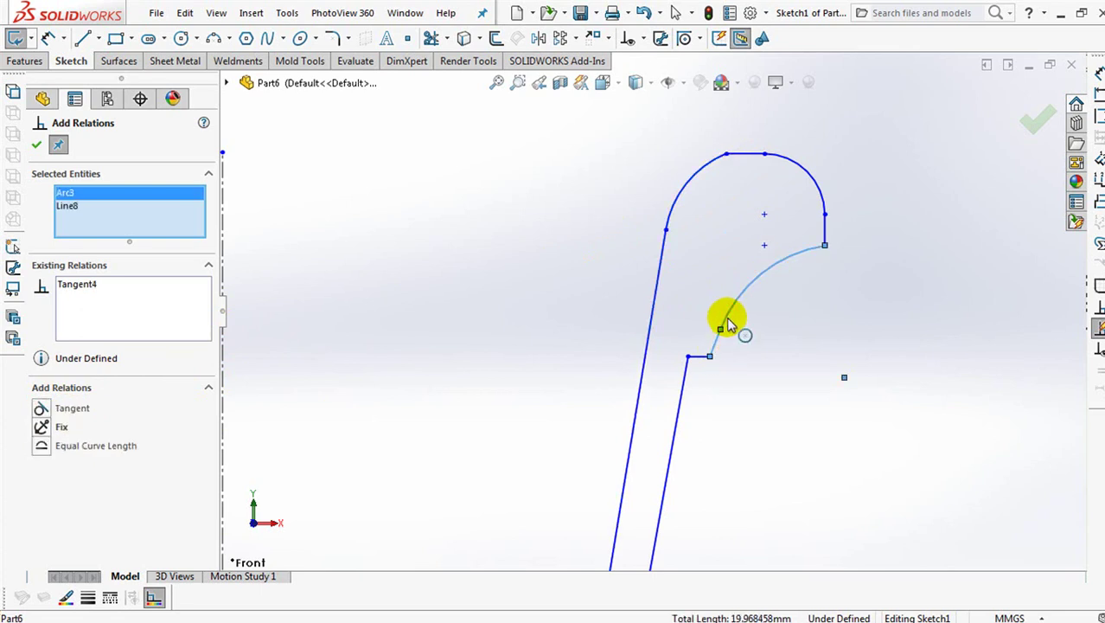
left_click(37, 145)
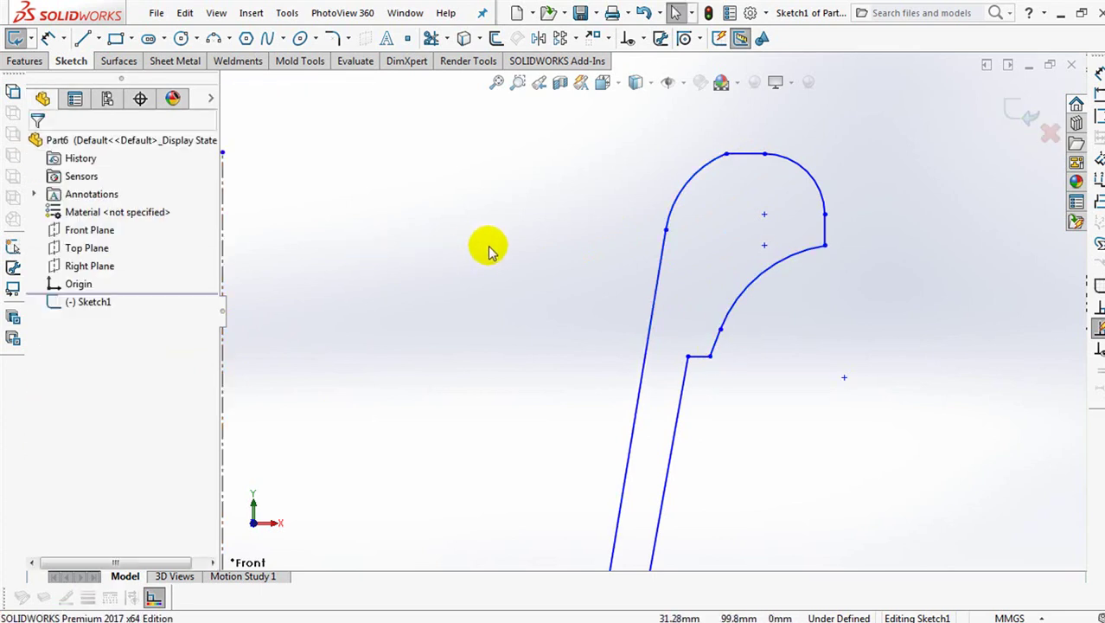
Dimension the cup height to 110
scroll(490, 250, "up", 2)
scroll(519, 302, "up", 2)
scroll(553, 285, "up", 2)
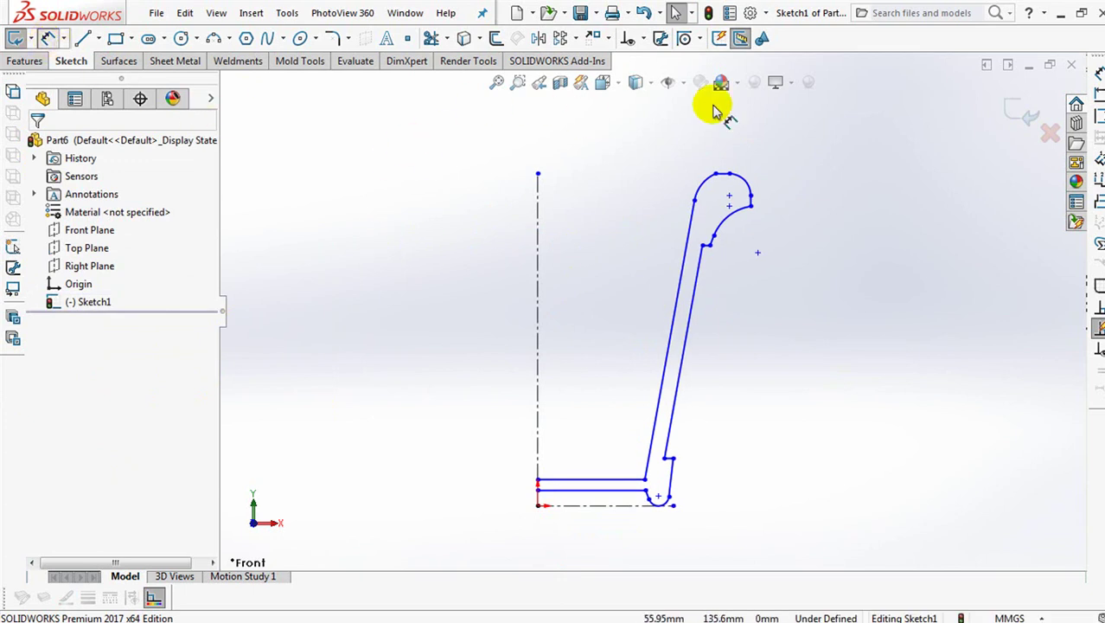
left_click(538, 504)
left_click(443, 365)
type("110")
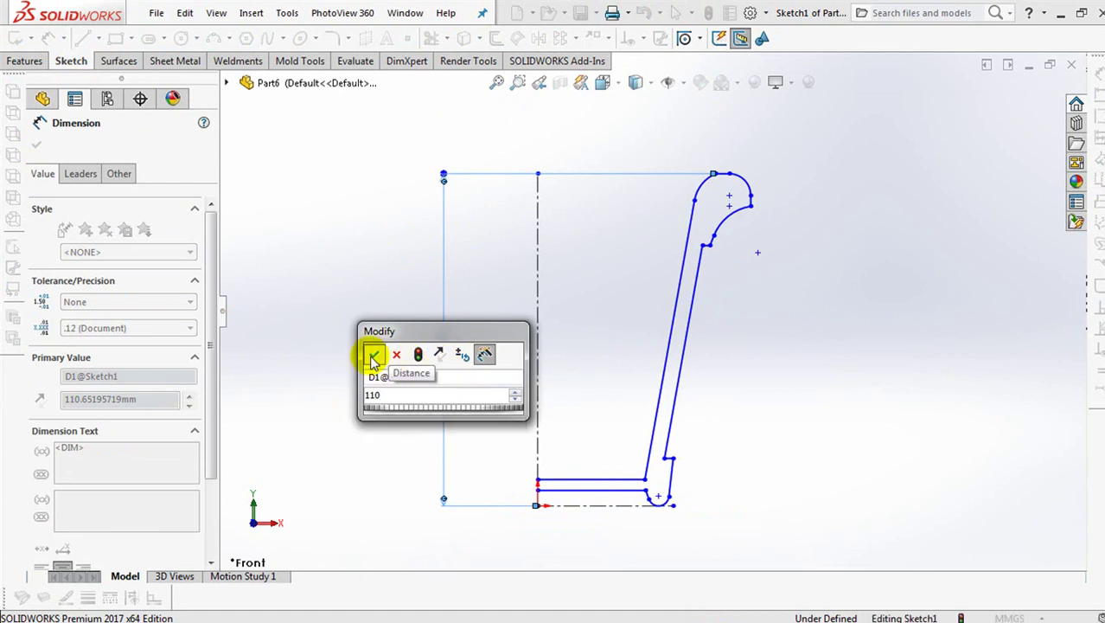
left_click(373, 353)
key("Escape")
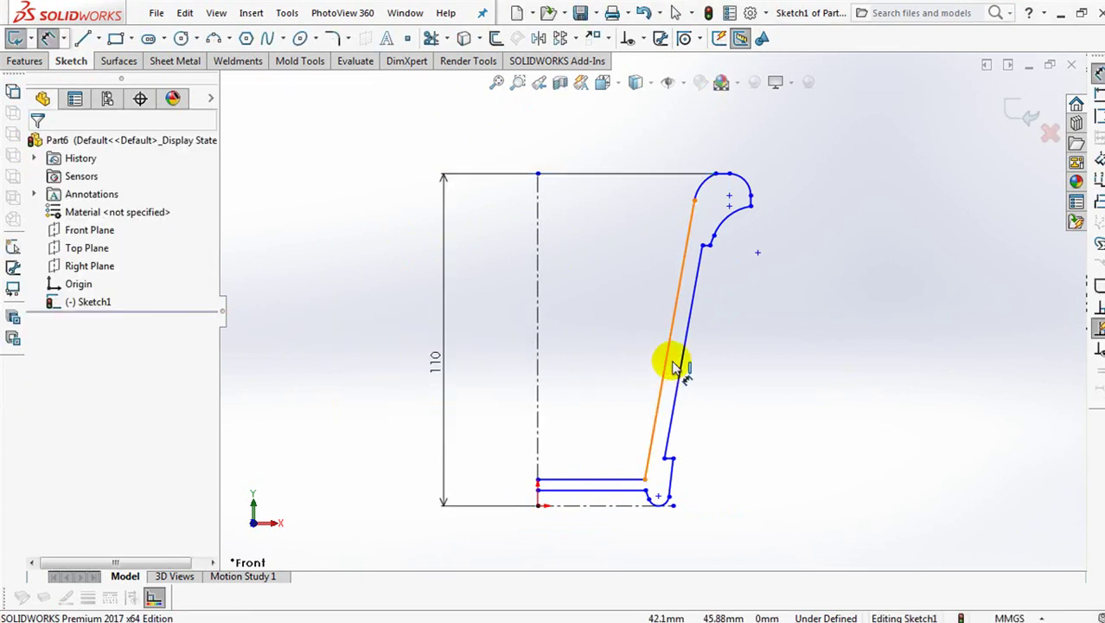
Dimension the wall thickness to 1.35 and the wall angle to 6° from the axis
left_click(675, 366)
left_click(686, 363)
left_click(715, 356)
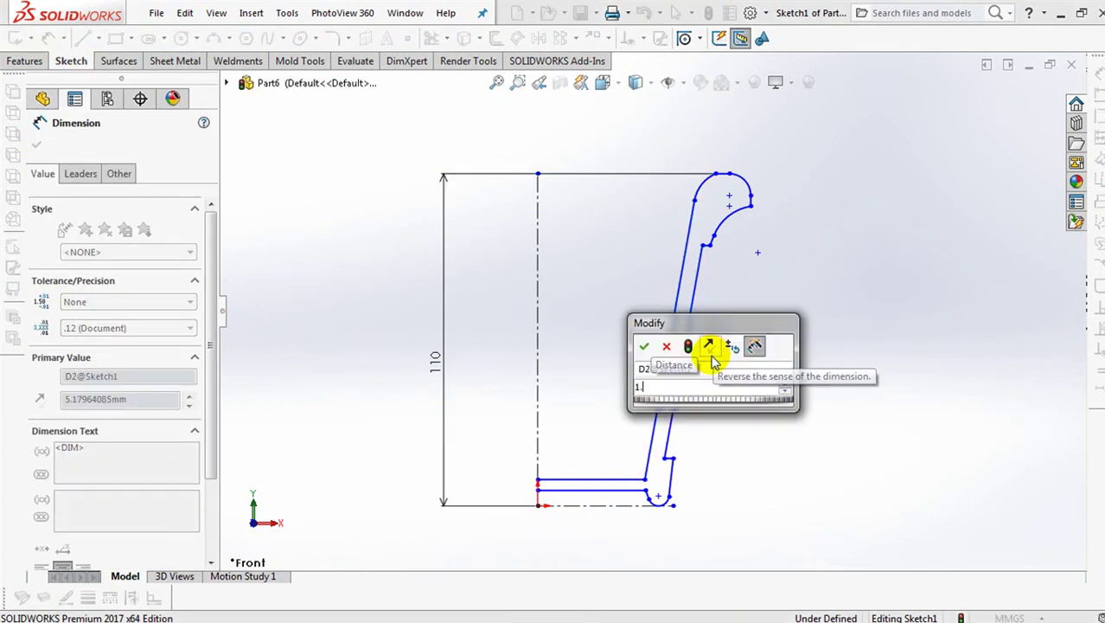
type("35")
left_click(644, 348)
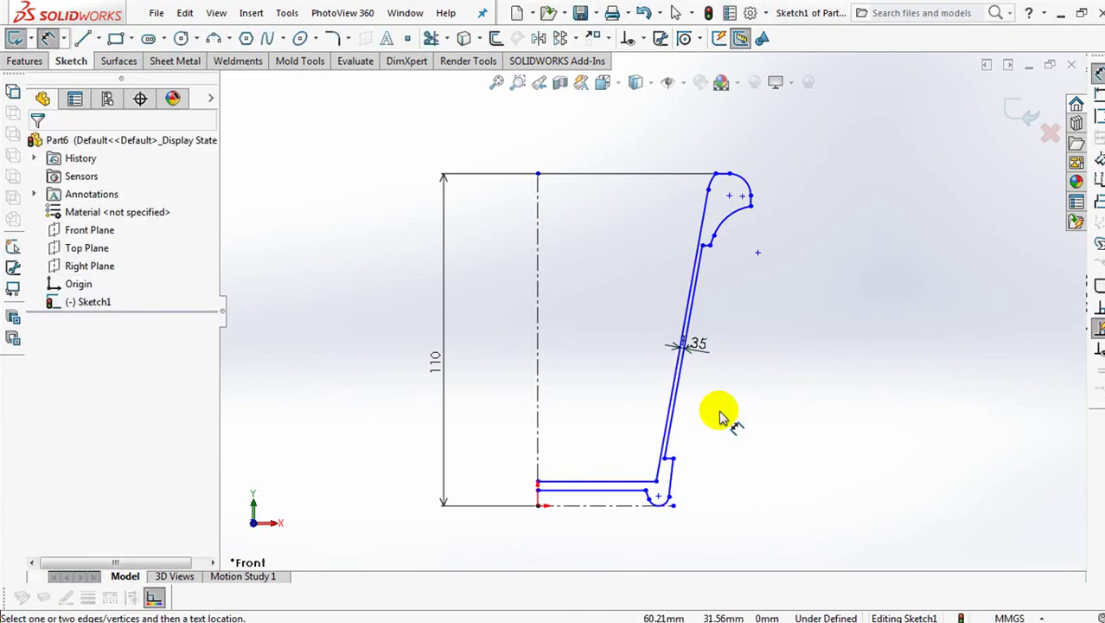
left_click(672, 417)
left_click(539, 390)
left_click(600, 304)
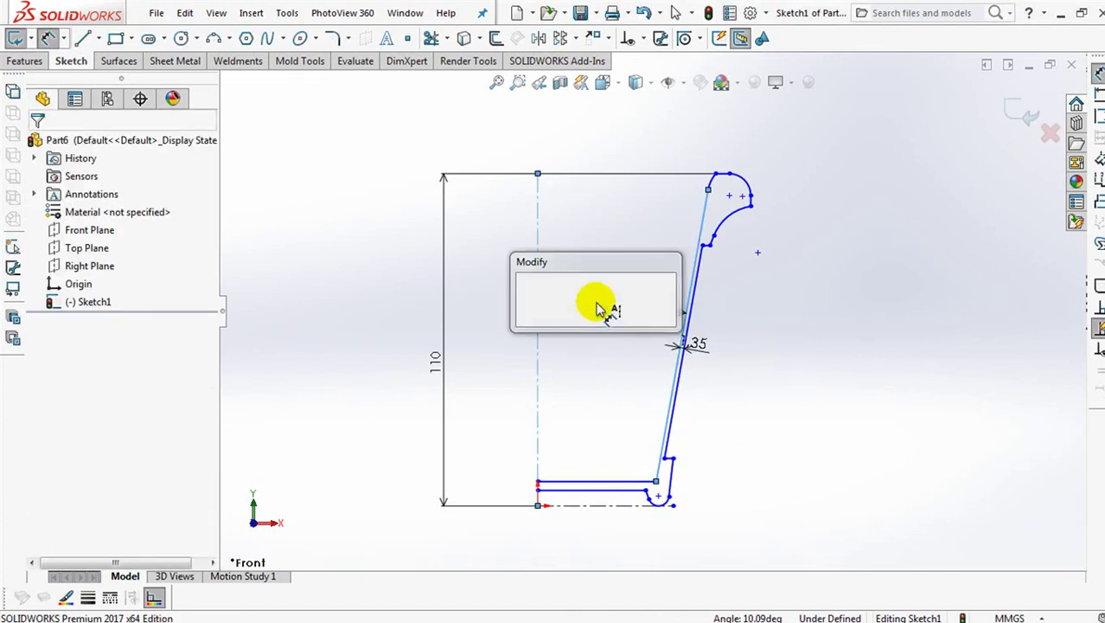
type("6")
left_click(527, 294)
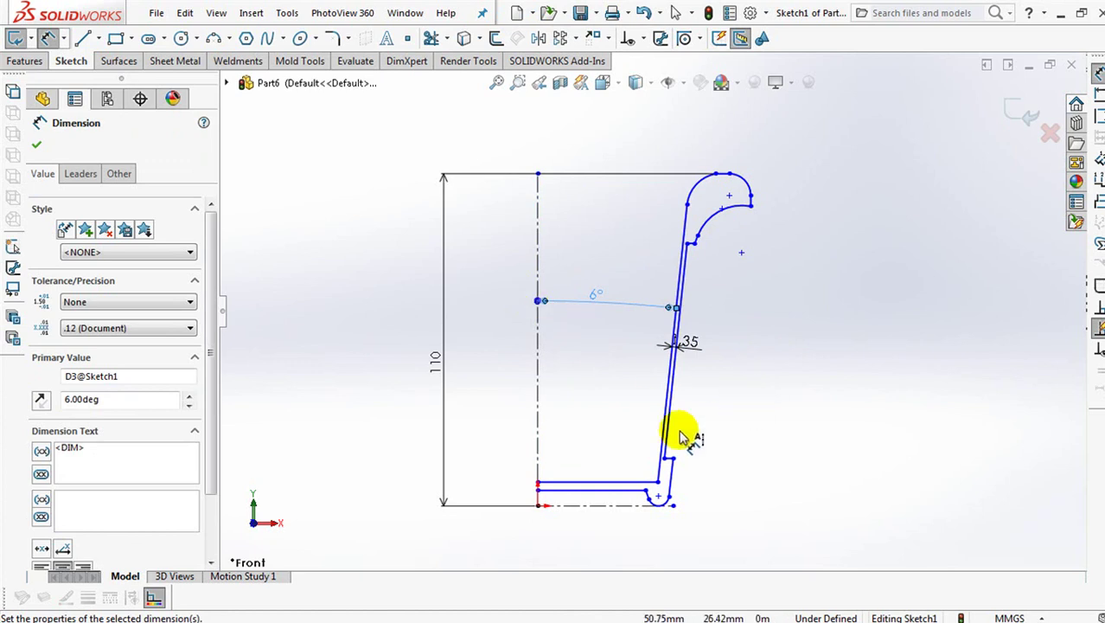
Dimension the base thickness to 1.20 and the base diameter to 72
left_click(619, 486)
left_click(510, 436)
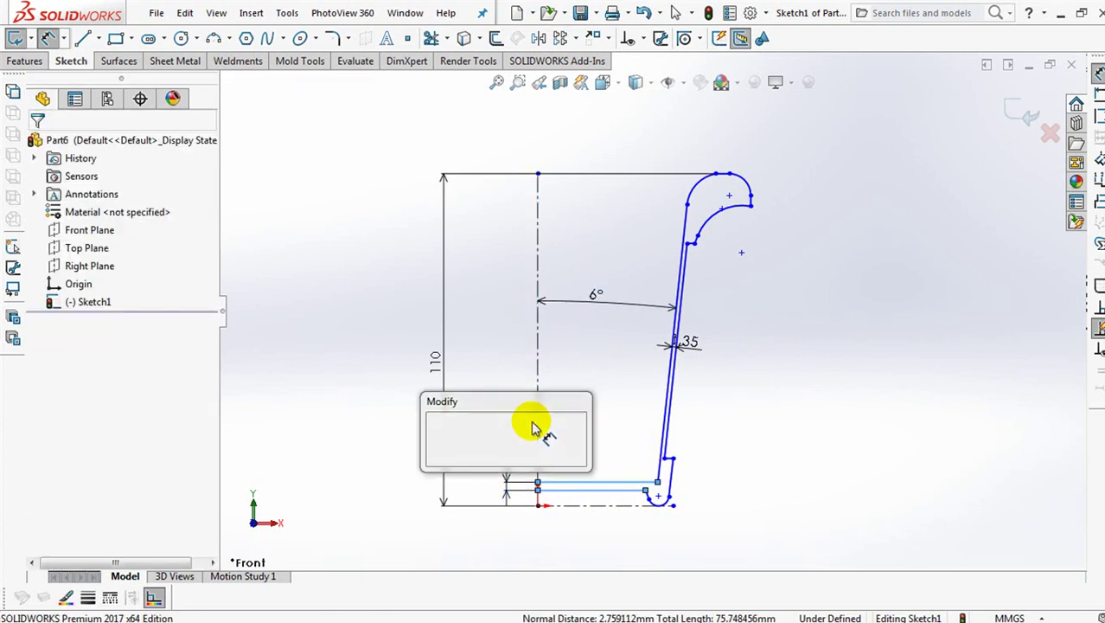
type("1")
left_click(438, 433)
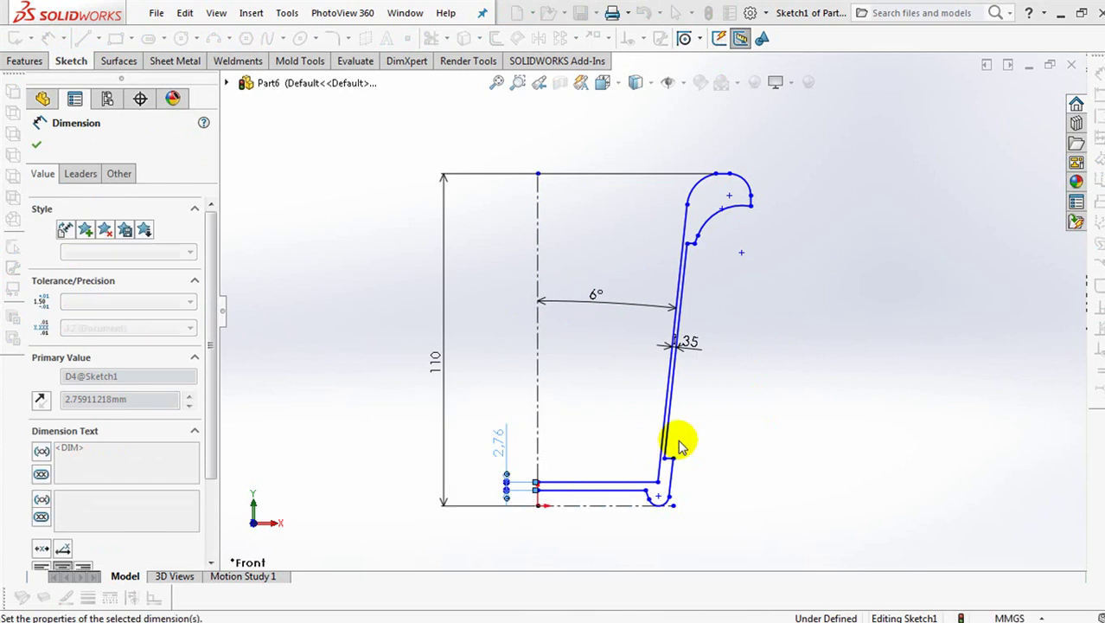
key("Escape")
left_click(658, 489)
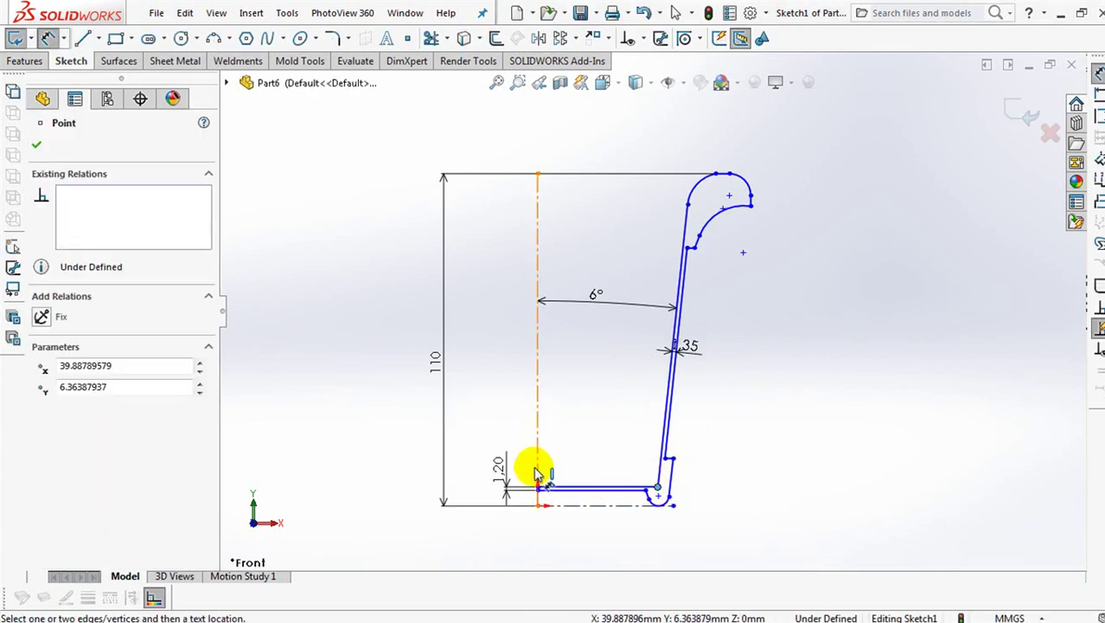
left_click(538, 447)
left_click(509, 431)
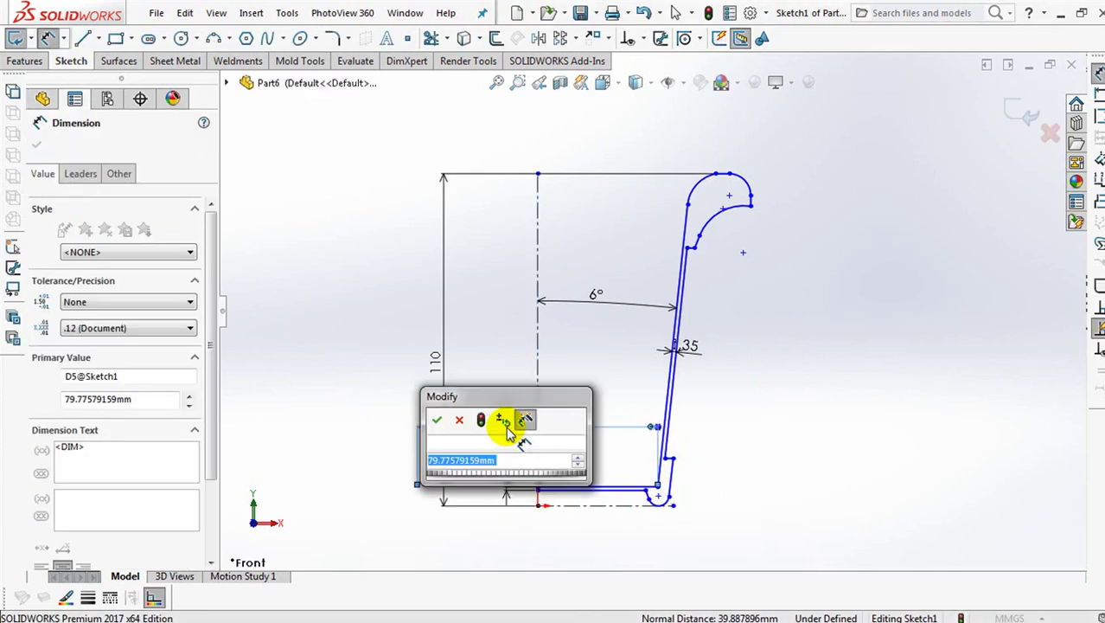
type("72")
left_click(437, 419)
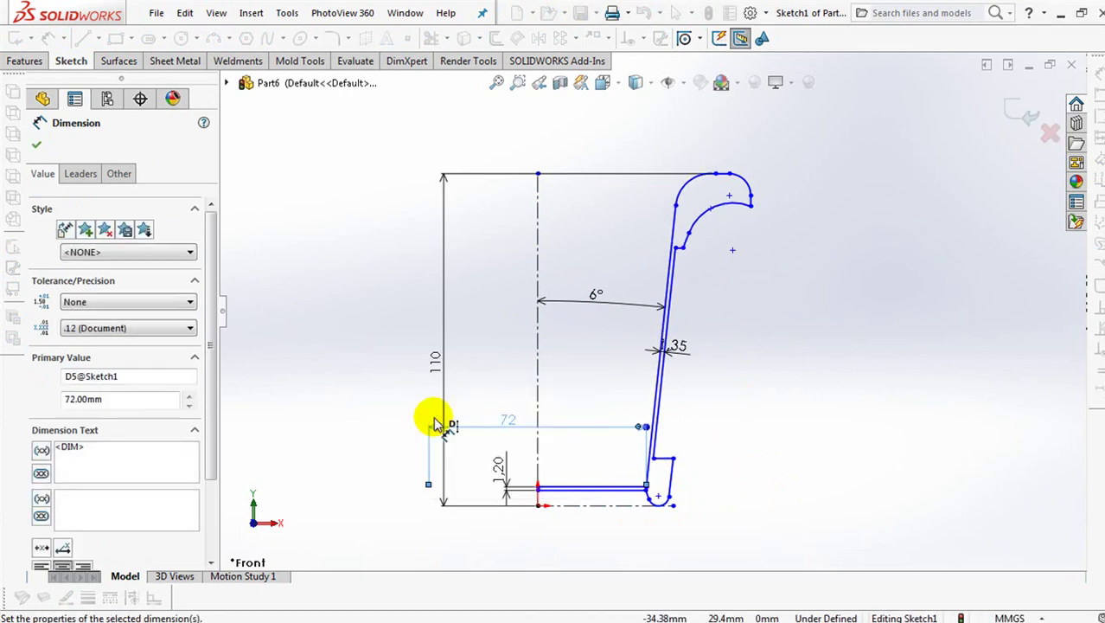
key("Escape")
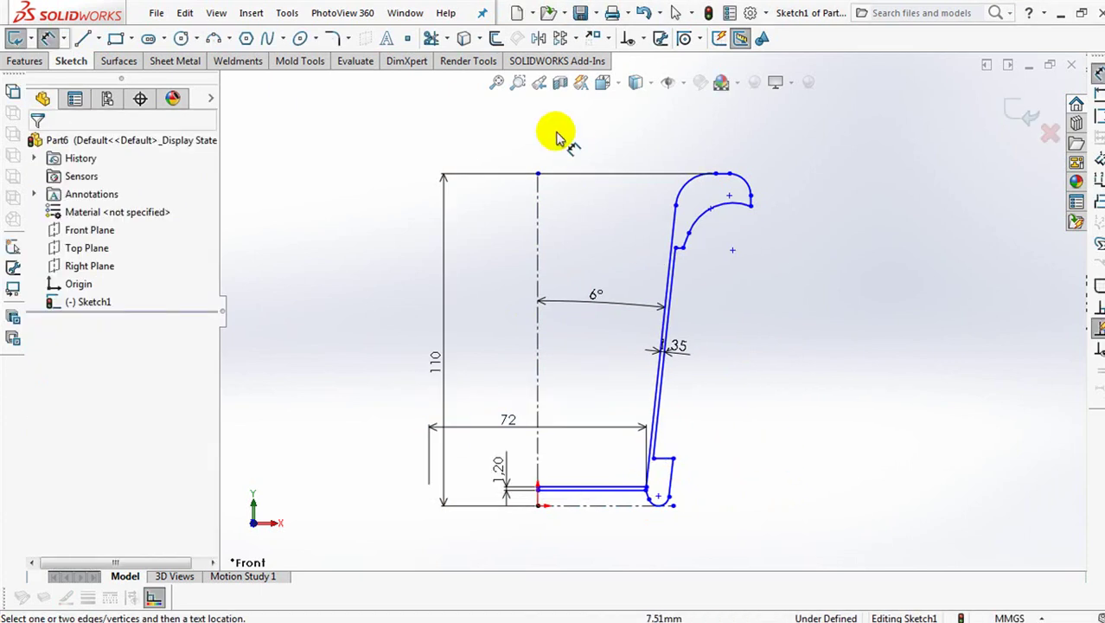
Zoom to the bottom rim; set the bottom arc to R1.20 and inner rim angle 3°
left_click_drag(526, 429, 713, 531)
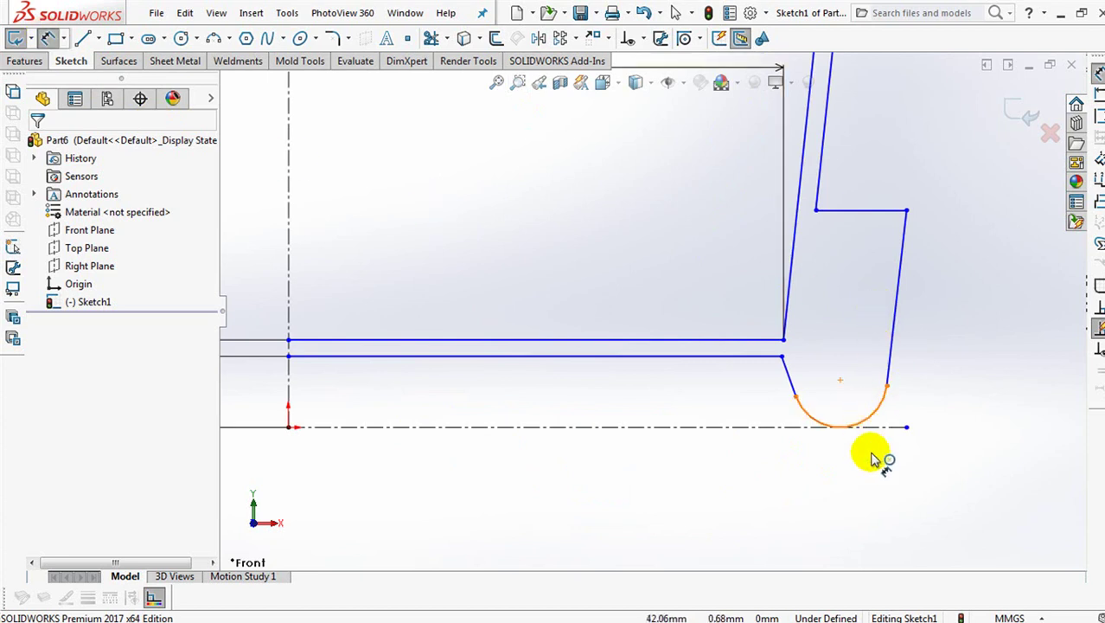
left_click(869, 424)
left_click(899, 485)
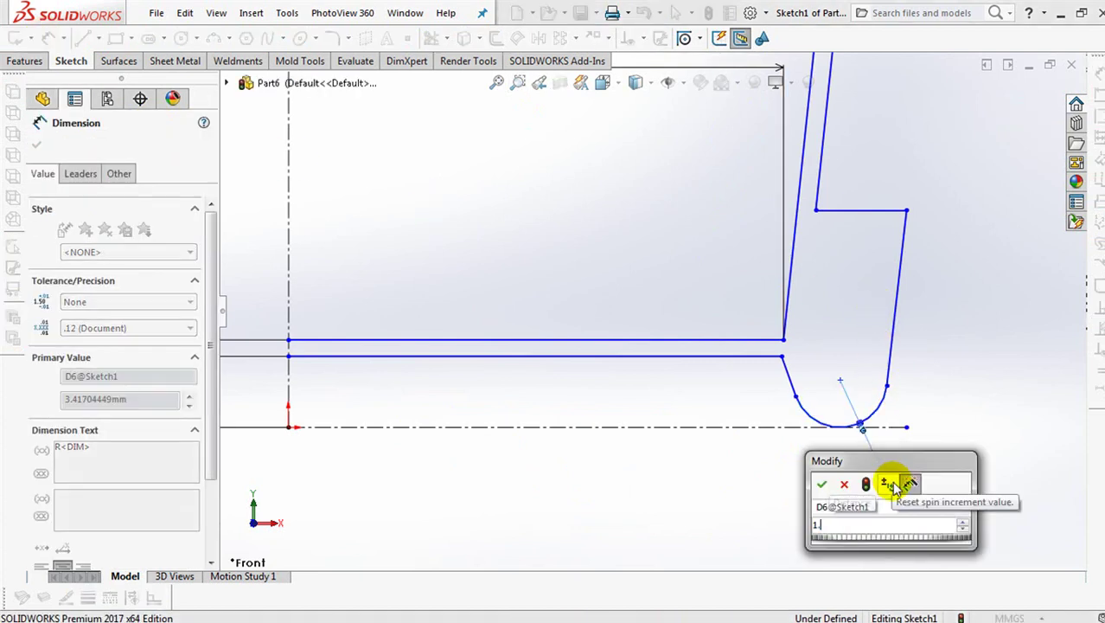
type("2")
left_click(821, 486)
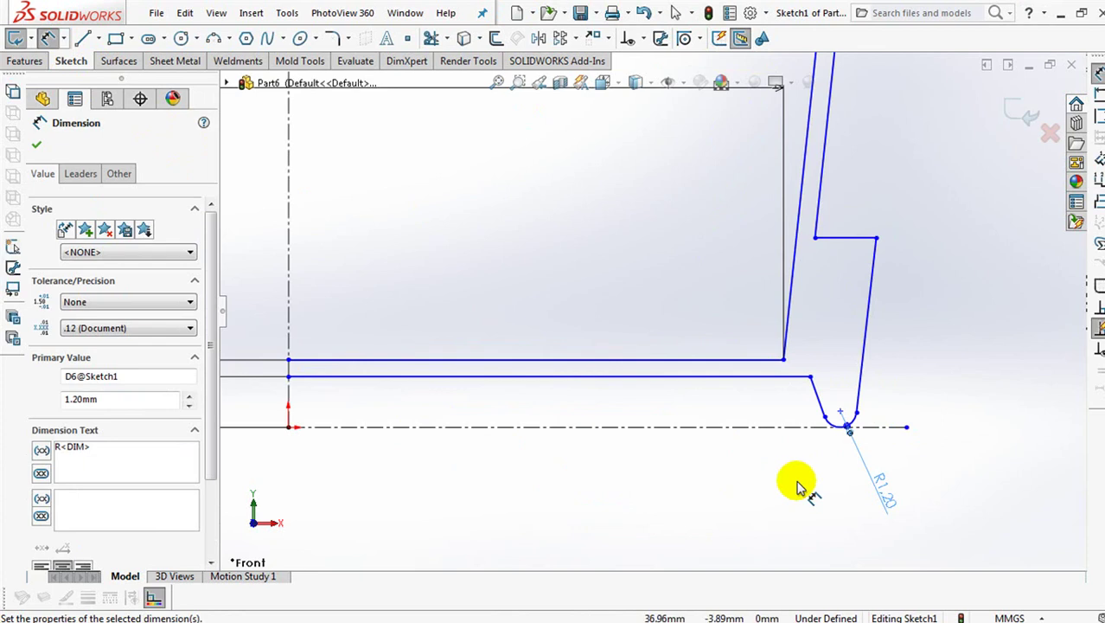
left_click(820, 403)
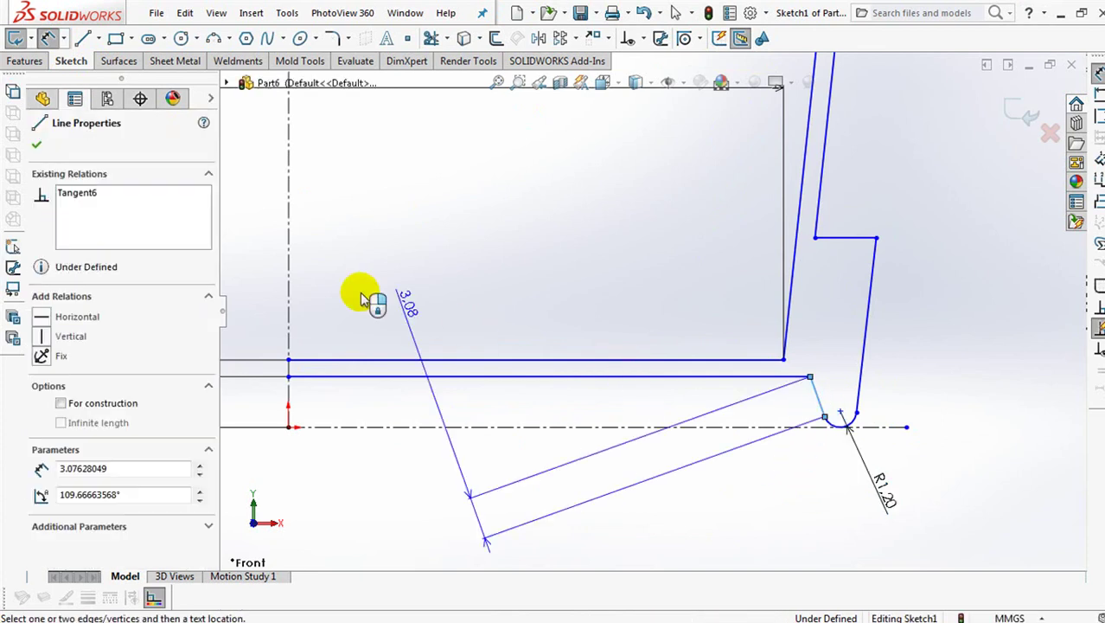
left_click(287, 301)
left_click(621, 523)
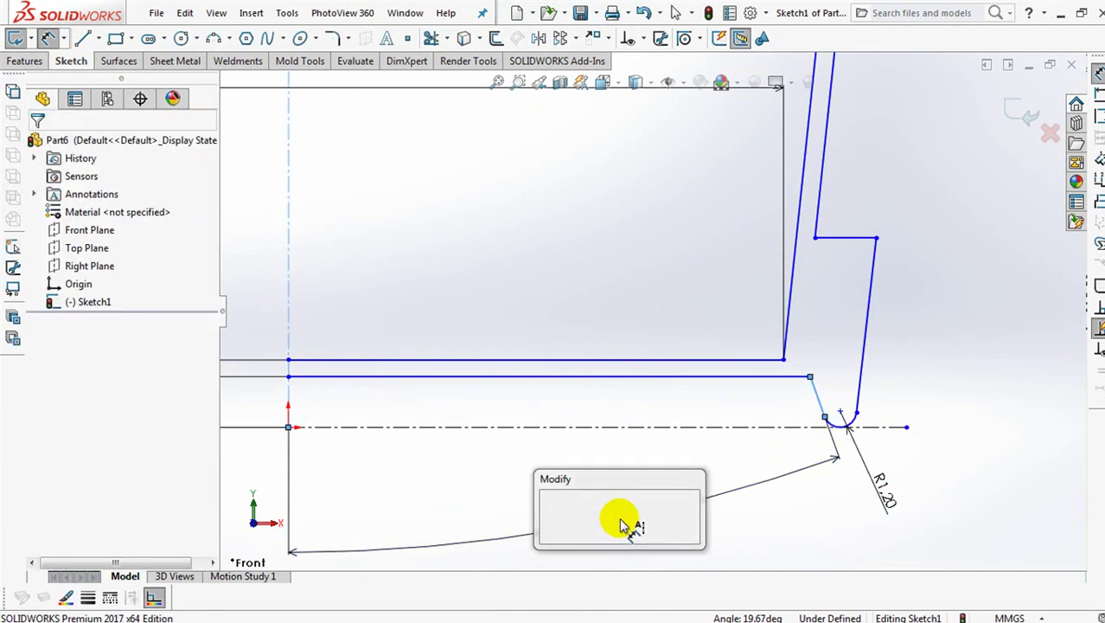
type("3")
left_click(558, 510)
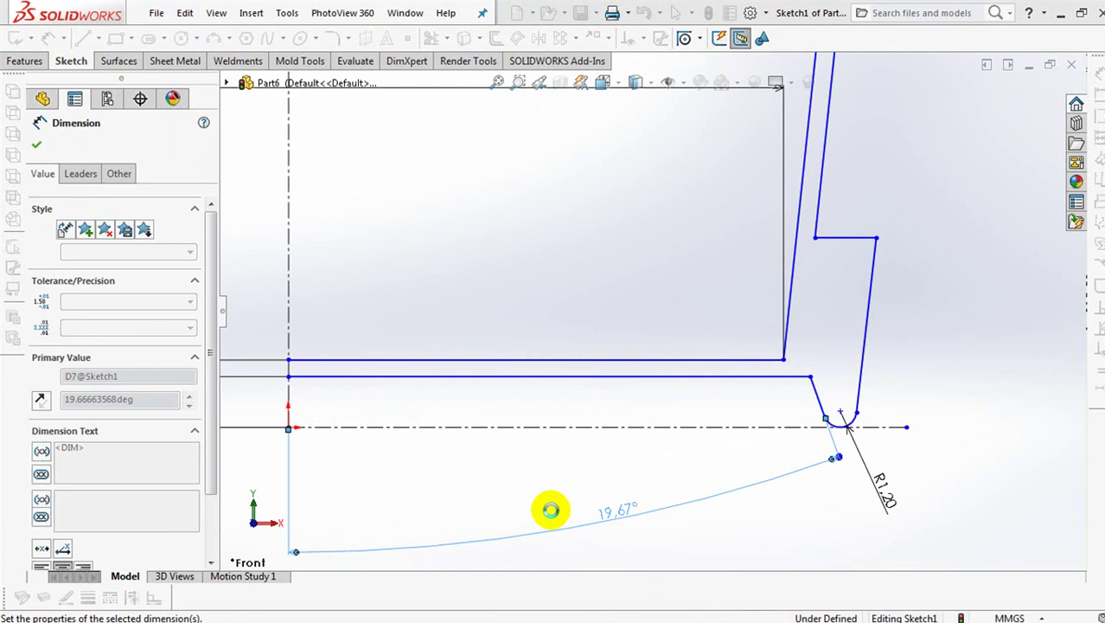
Dimension the outer rim angle to 1° and the rim height to 5.50
left_click(865, 346)
left_click(289, 285)
left_click(495, 303)
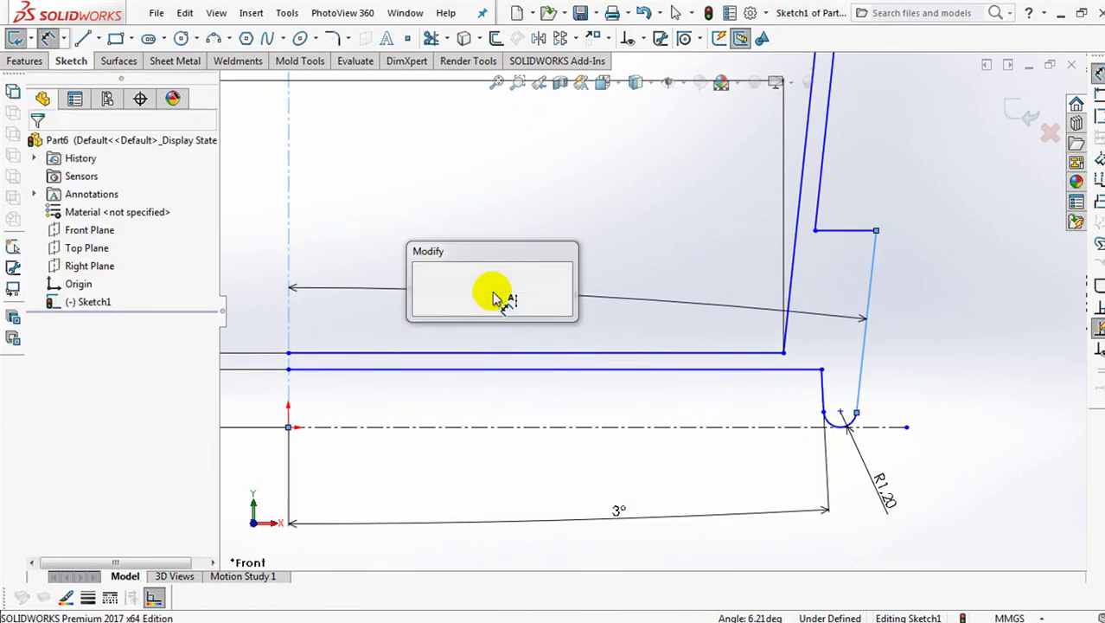
type("1")
left_click(422, 287)
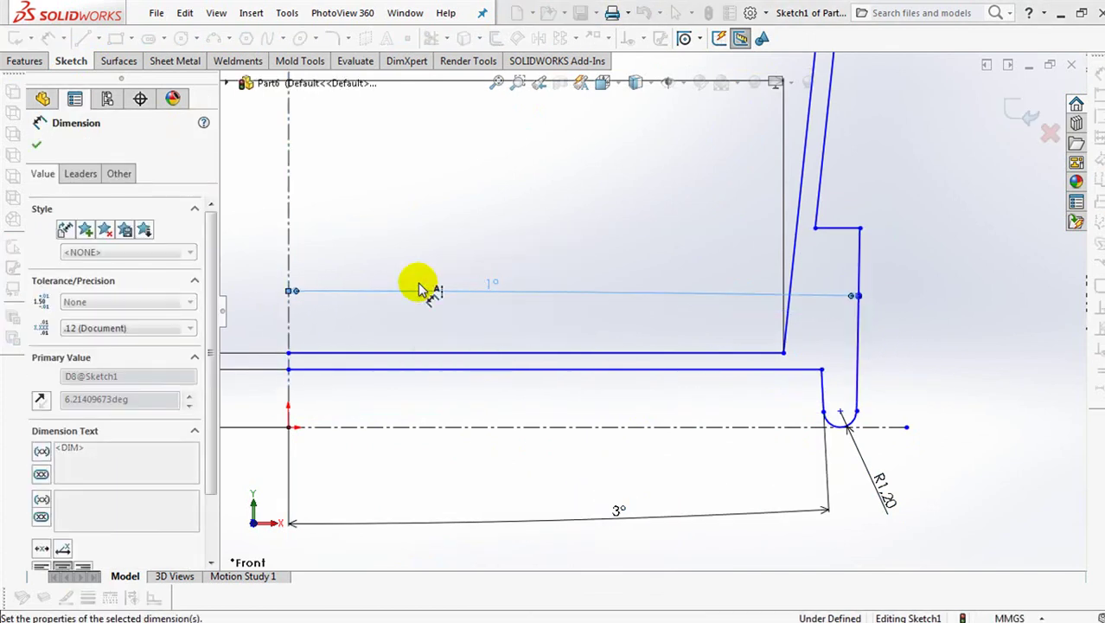
left_click(922, 327)
left_click(849, 230)
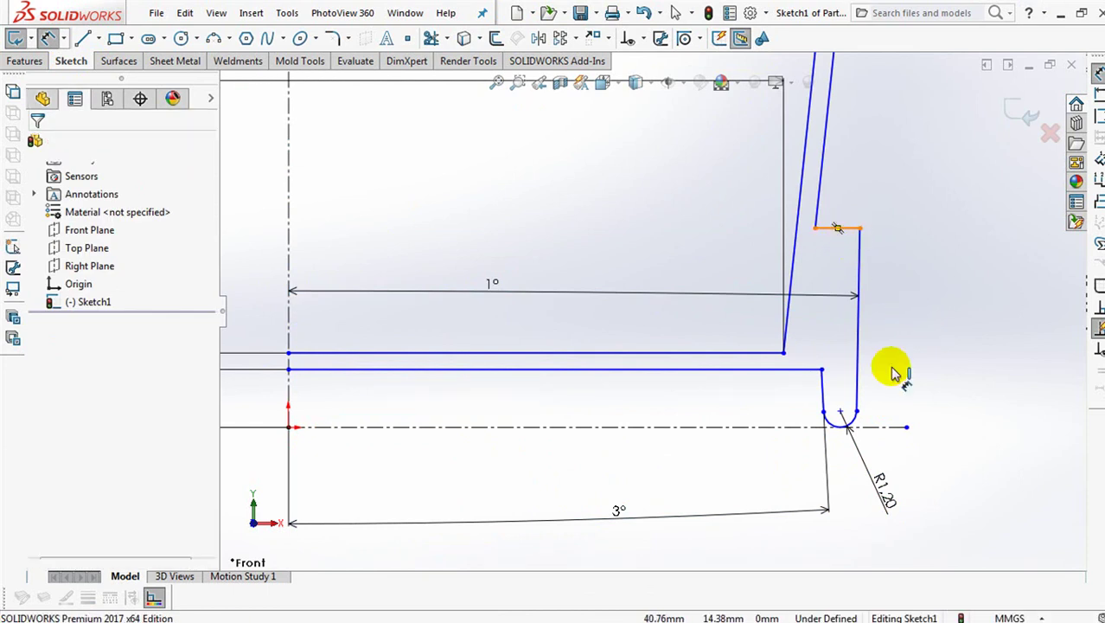
left_click(881, 426)
left_click(960, 346)
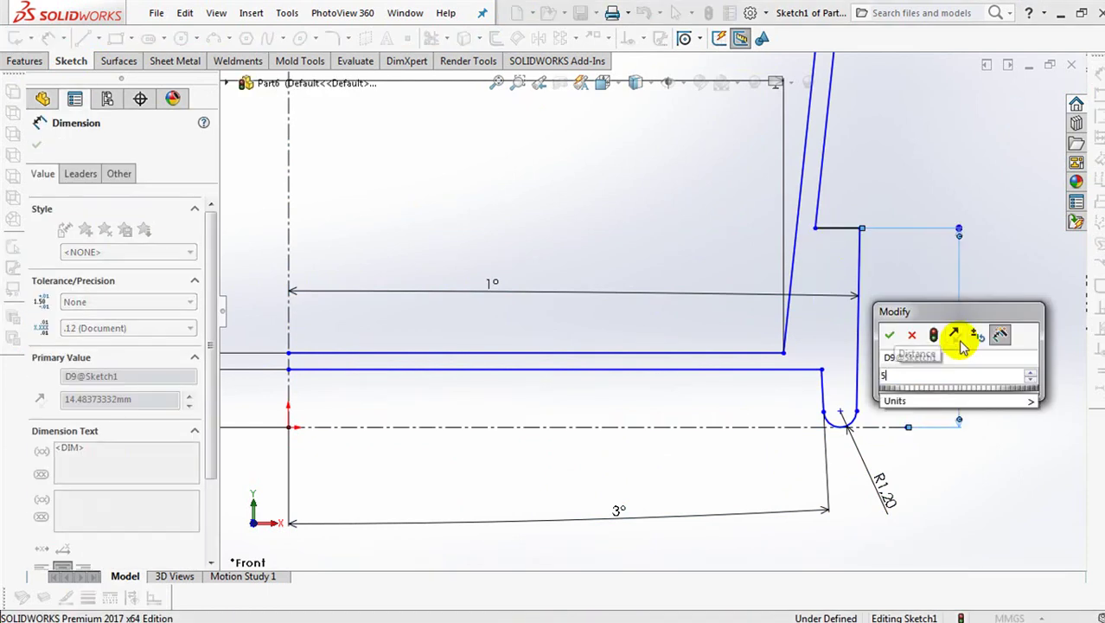
type("5.5")
left_click(889, 336)
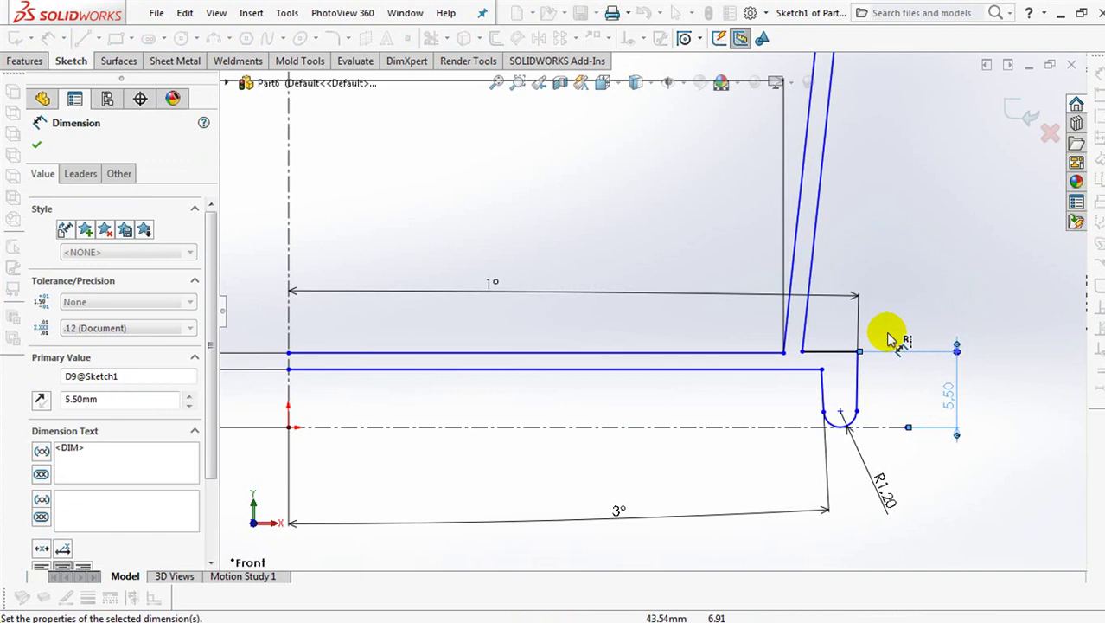
left_click(926, 281)
Dimension the top step length to 0.40 and the base offset to 3.1
left_click(844, 351)
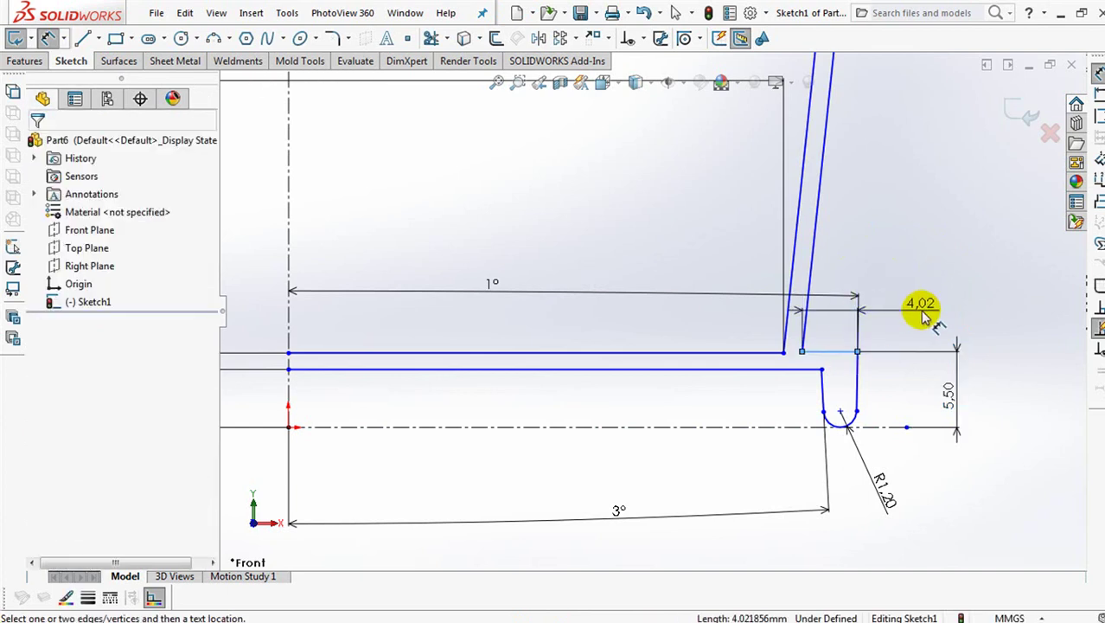
left_click(918, 309)
type("4")
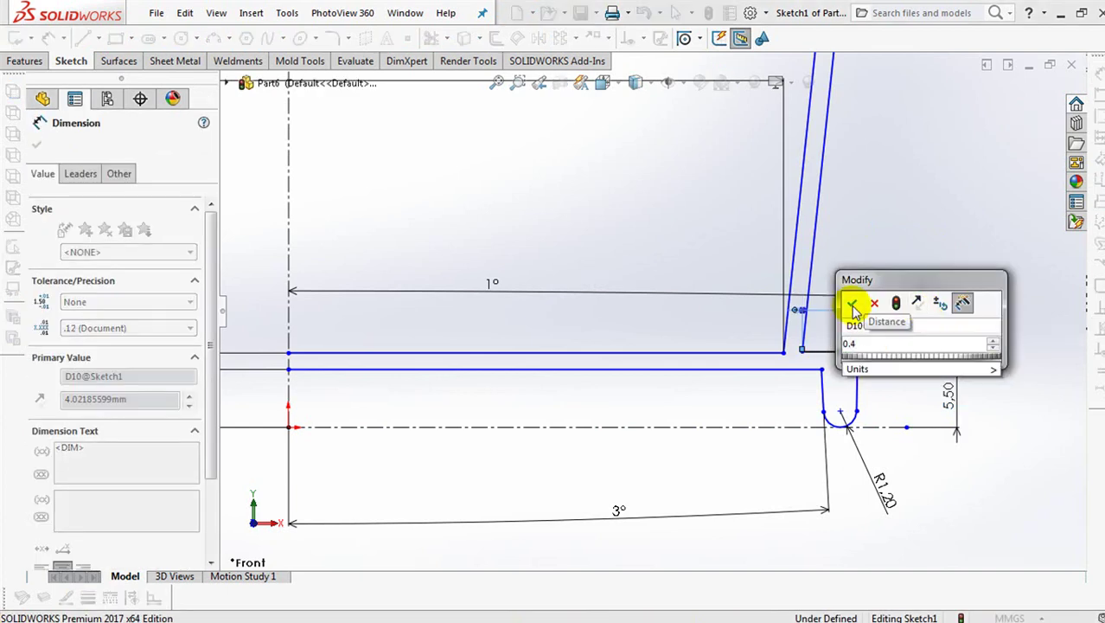
left_click(852, 302)
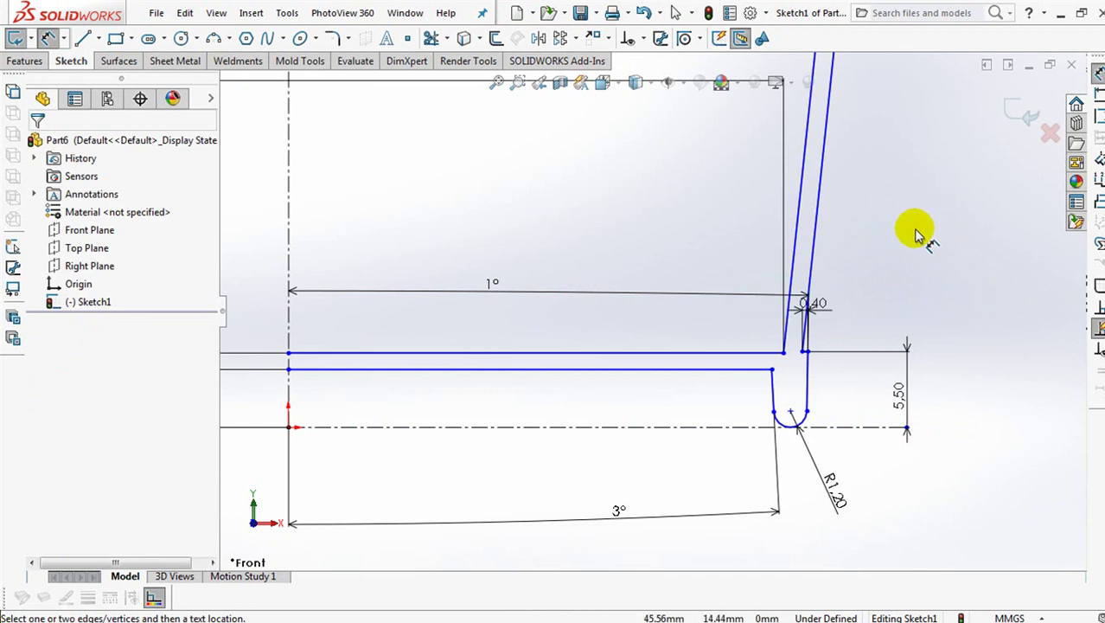
middle_click_drag(642, 402, 802, 396, "ctrl")
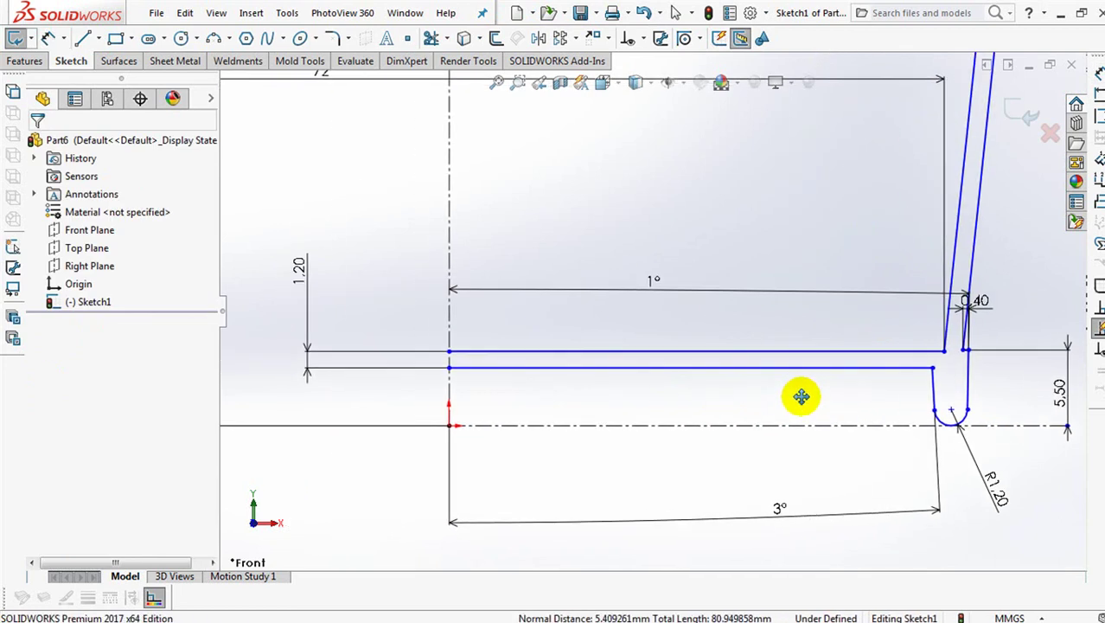
left_click(637, 353)
left_click(643, 424)
left_click(268, 378)
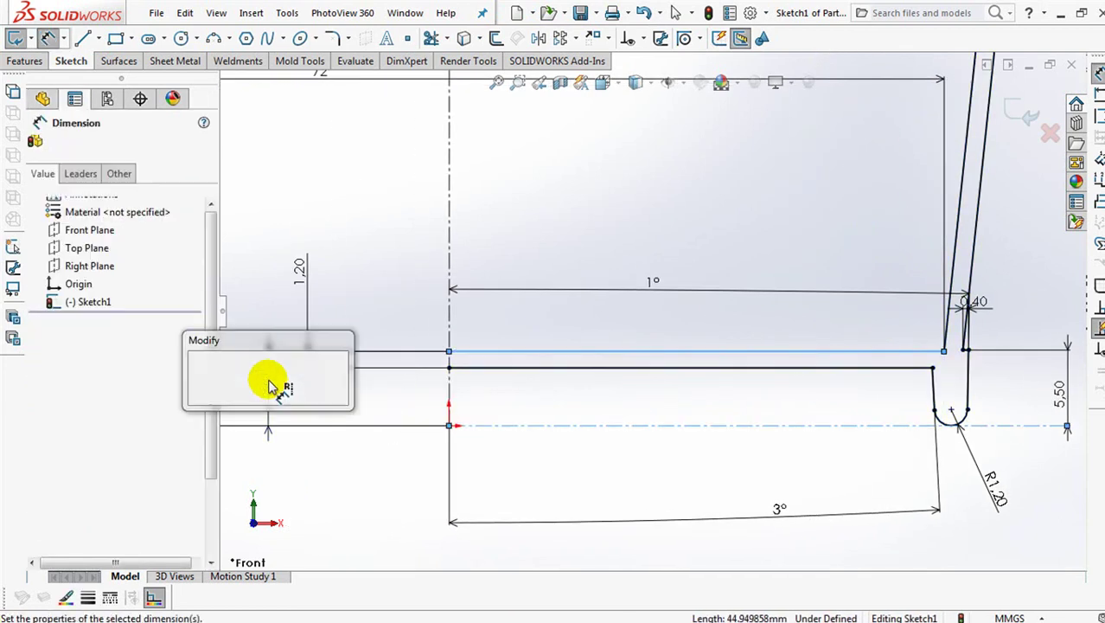
type("3.1")
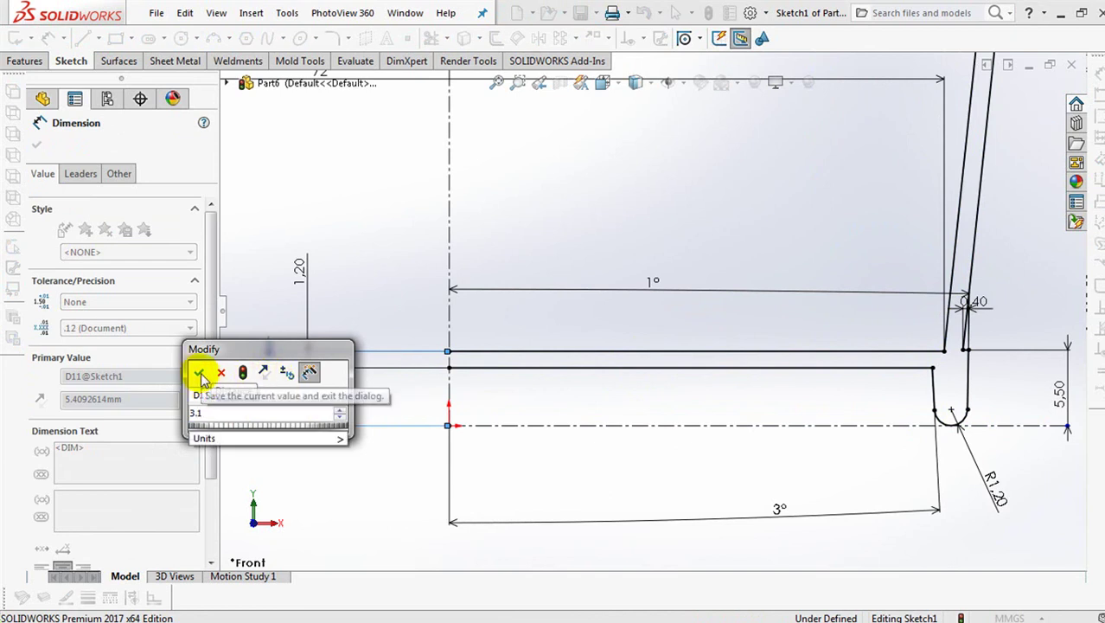
left_click(199, 372)
Dimension the small arc at the top rim to R1.70
scroll(670, 230, "up", 3)
scroll(653, 389, "up", 2)
middle_click_drag(629, 285, 571, 504, "ctrl")
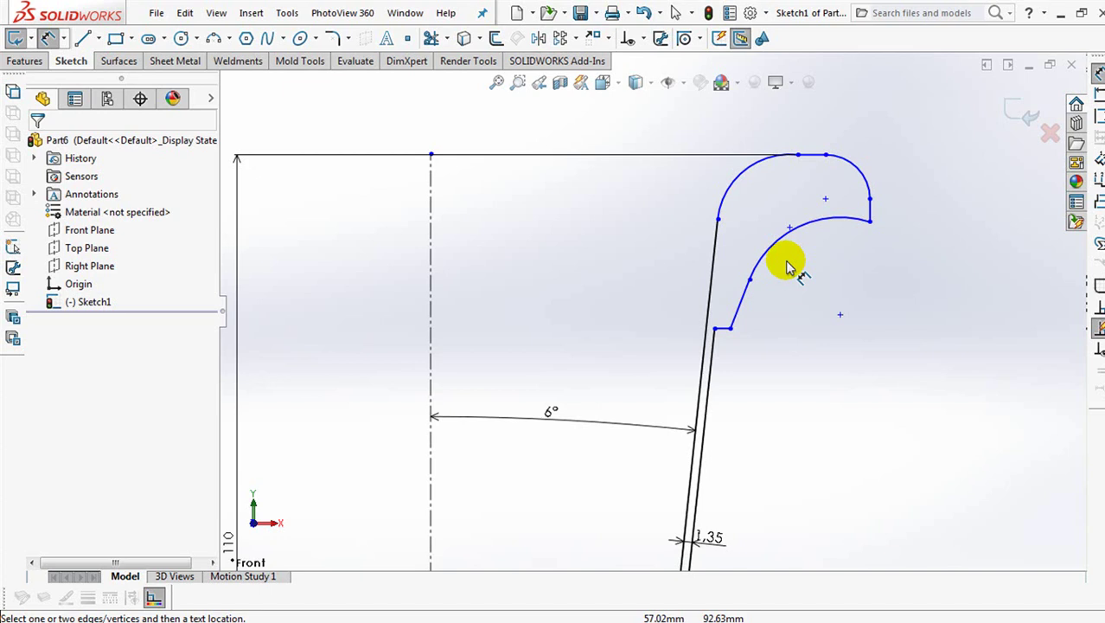
left_click(864, 173)
left_click(910, 138)
type("5.5")
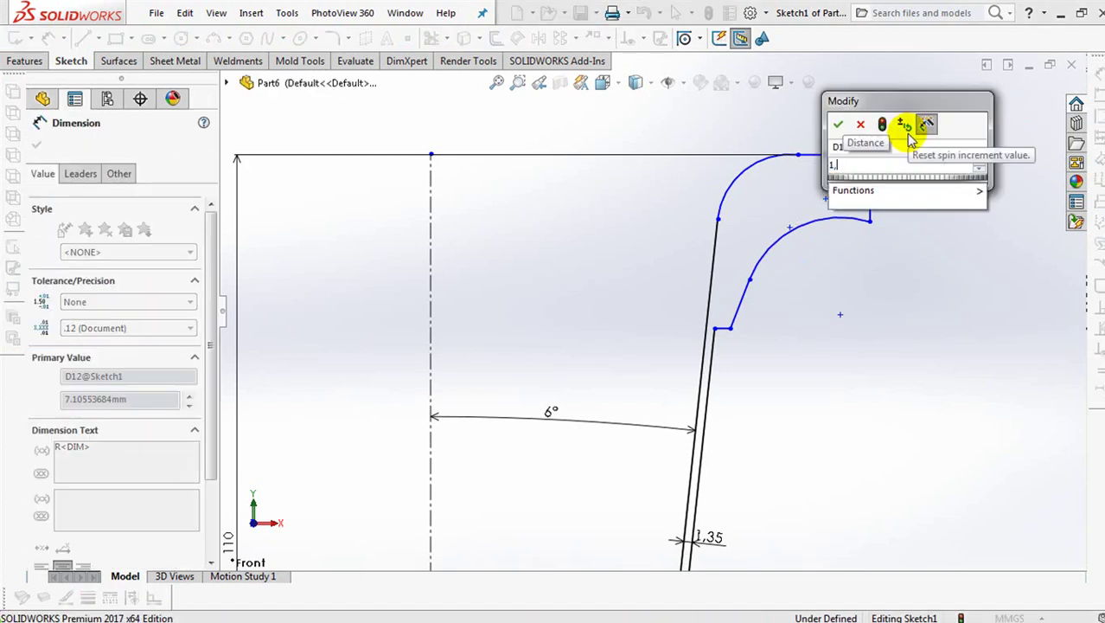
left_click(839, 119)
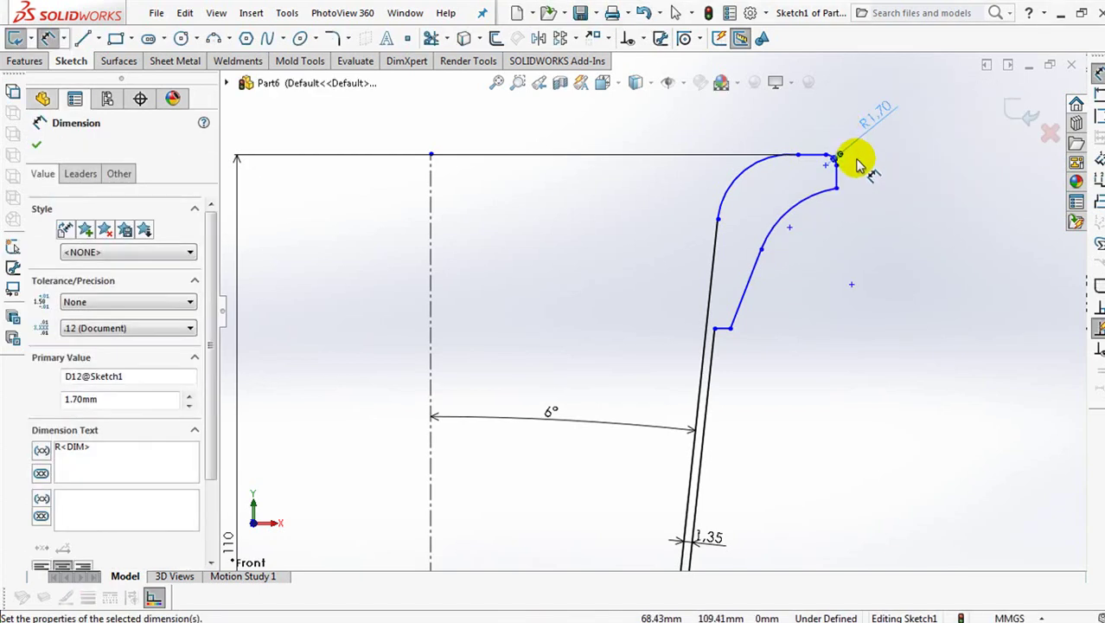
key("Escape")
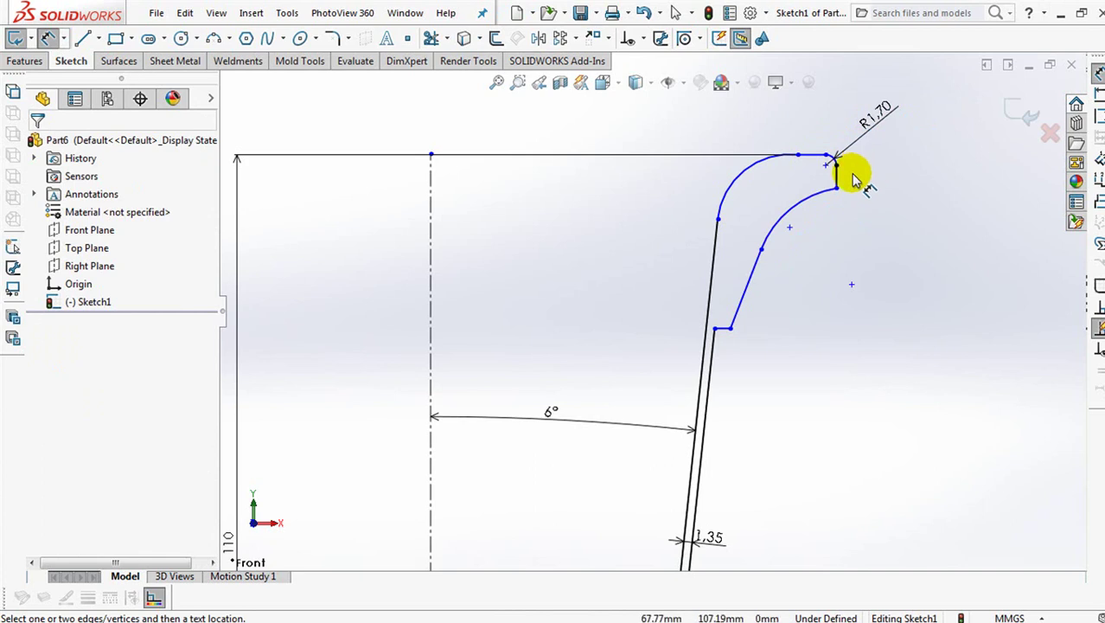
Set the slanted inner line at 9° to the centreline and 0.90 from the wall
left_click(743, 291)
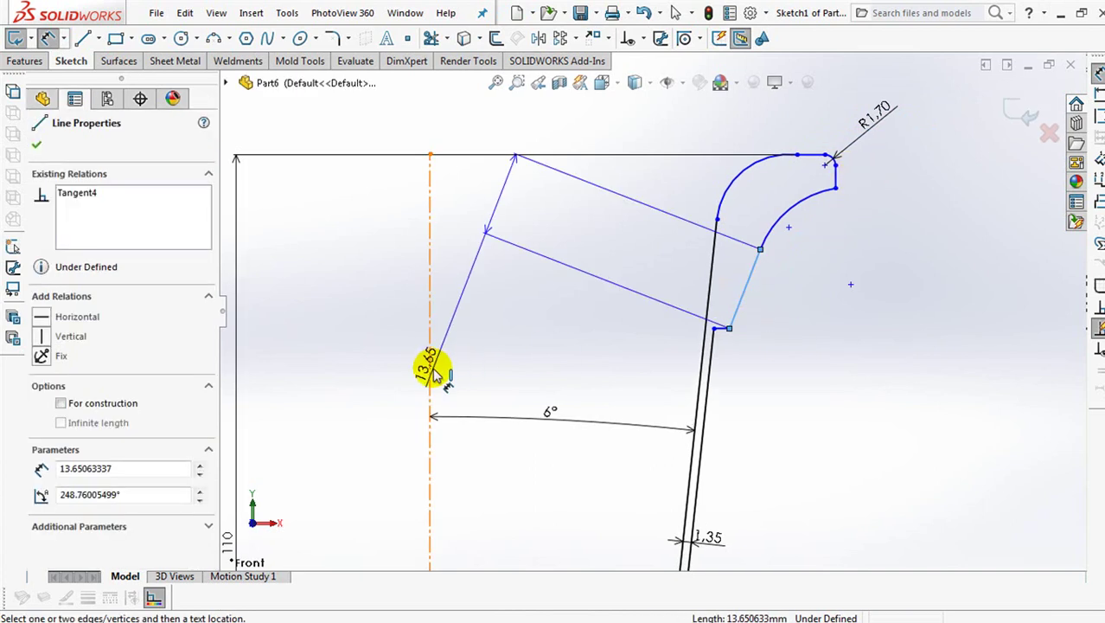
left_click(432, 365)
left_click(576, 260)
type("9")
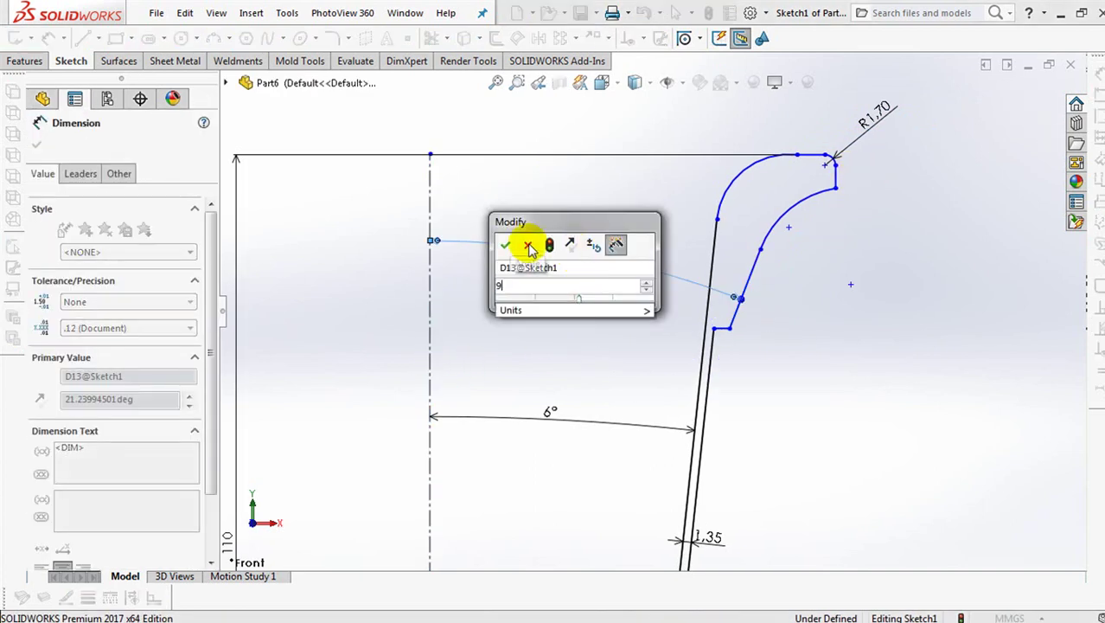
key("Return")
key("Escape")
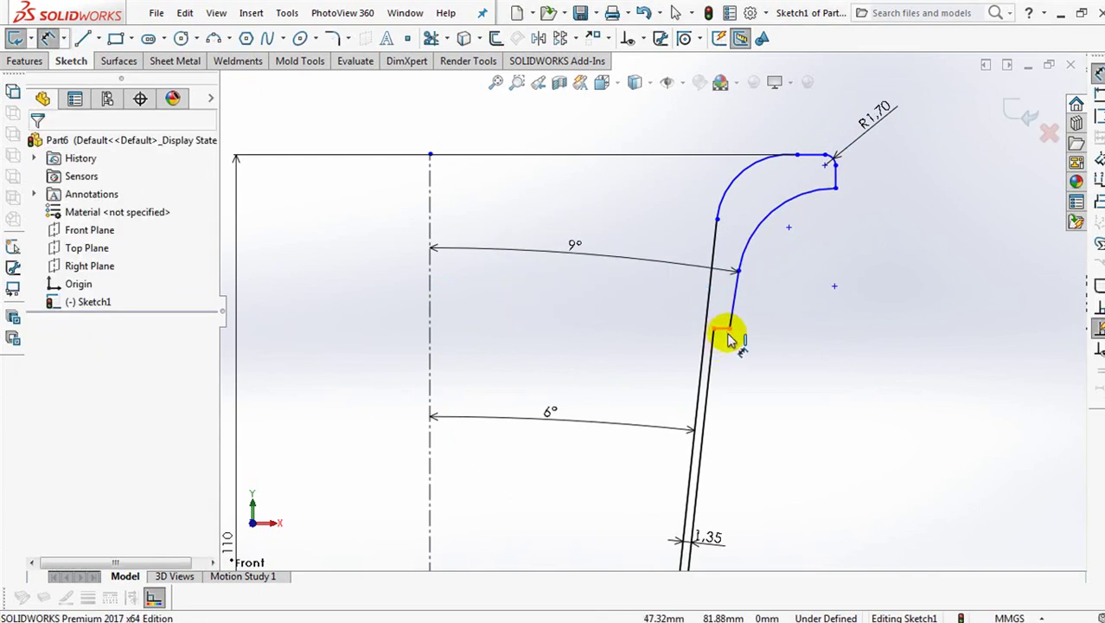
left_click(729, 339)
left_click(773, 363)
type("0.9")
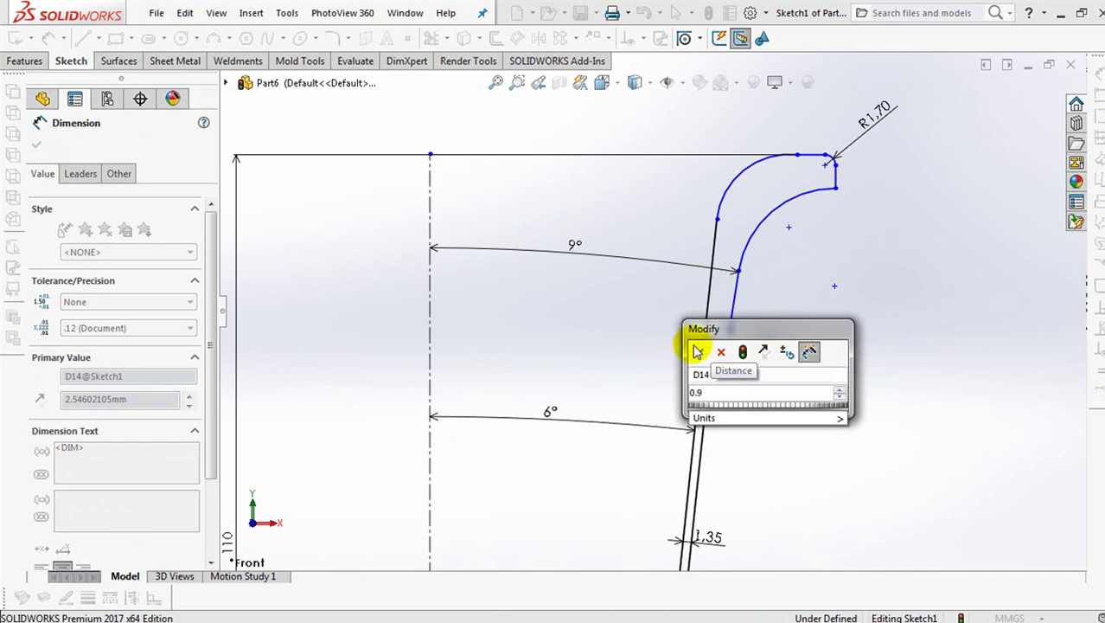
left_click(697, 350)
key("Escape")
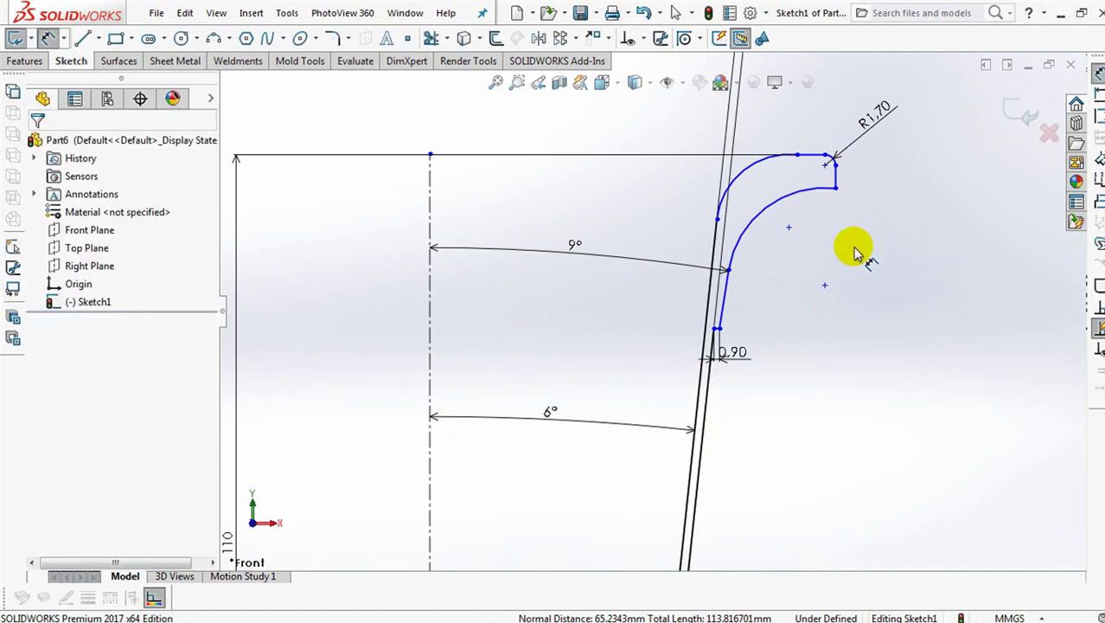
Pull the rim's corner point inward and make the short top segment horizontal
left_click_drag(783, 160, 747, 160)
left_click_drag(828, 162, 766, 165)
left_click(851, 197)
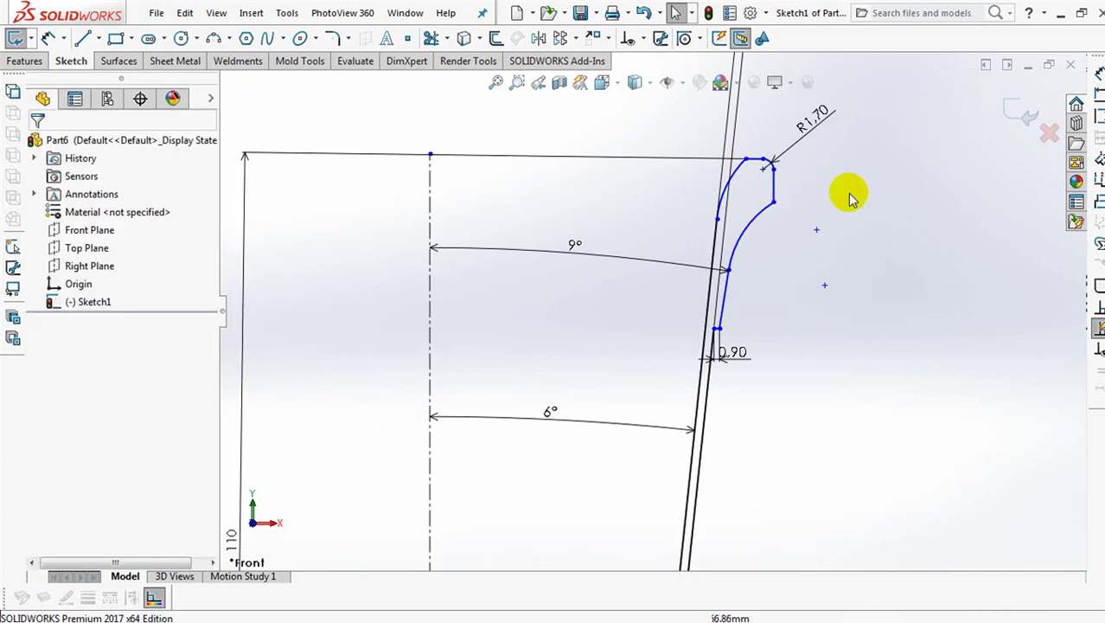
left_click(754, 163)
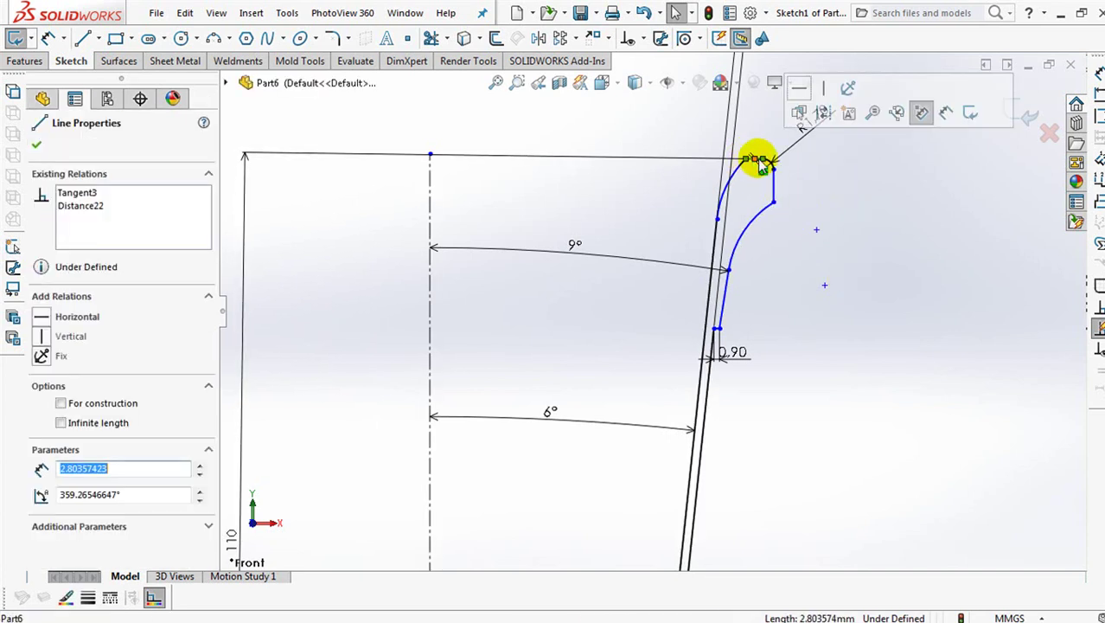
left_click(797, 87)
left_click(861, 210)
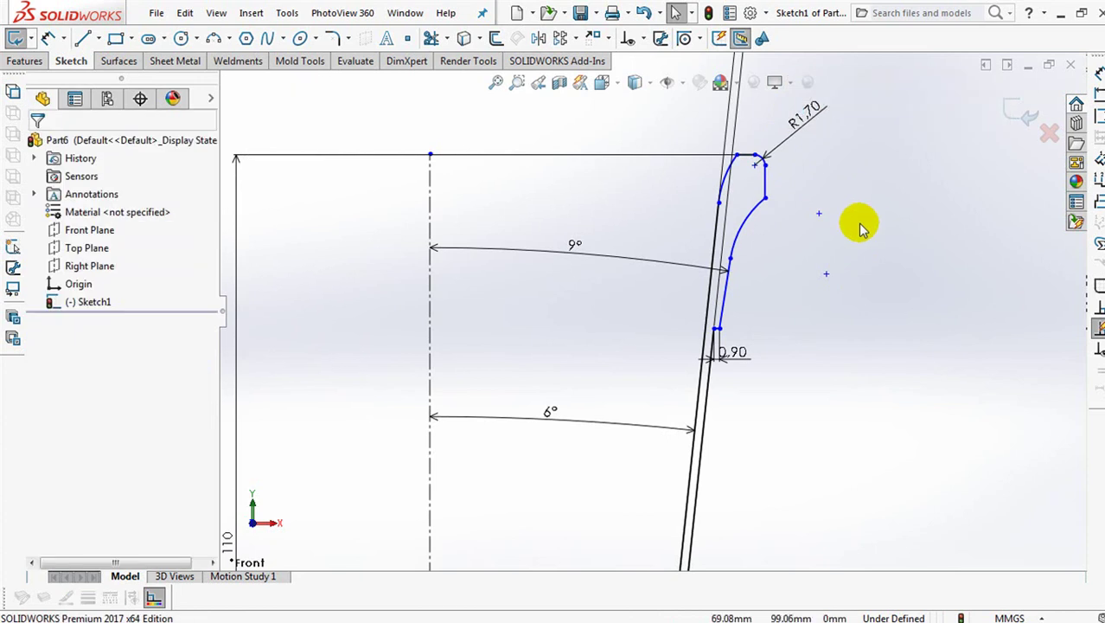
Dimension the upper rim arc to R6 and the short top line at 4.70
scroll(857, 164, "down", 2)
scroll(865, 217, "up", 2)
scroll(873, 260, "down", 3)
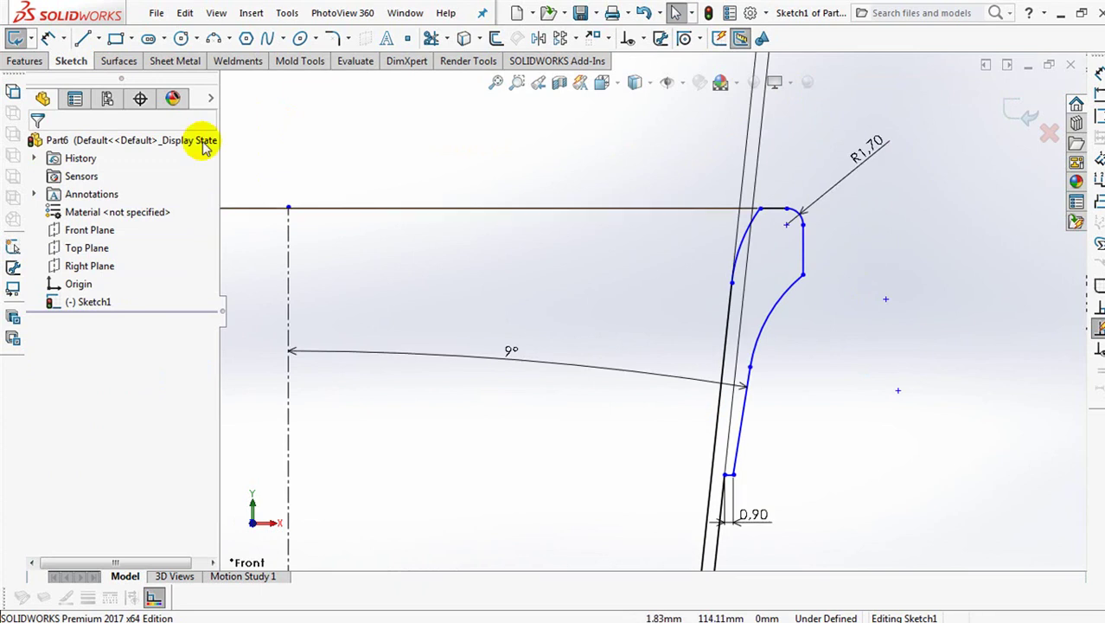
left_click(746, 244)
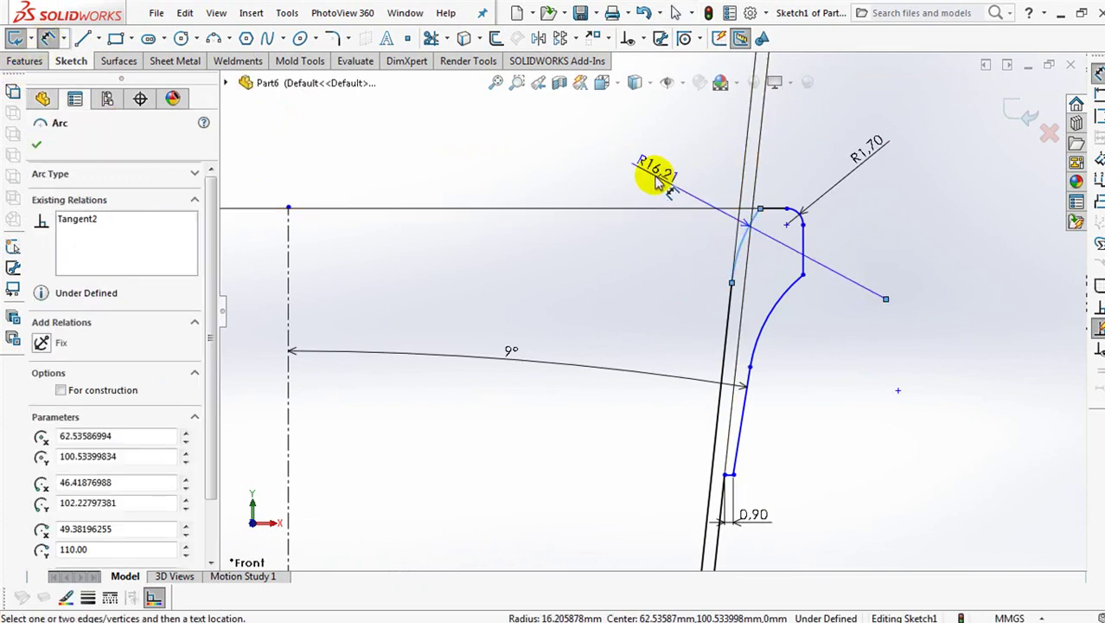
left_click(654, 179)
left_click(587, 169)
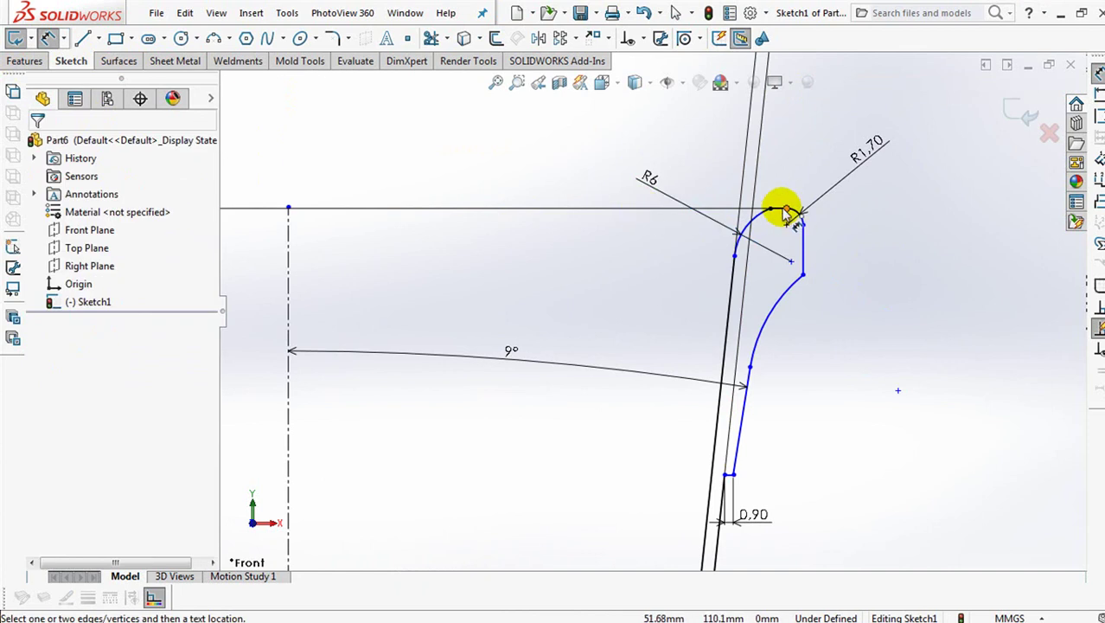
left_click(785, 210)
left_click(603, 242)
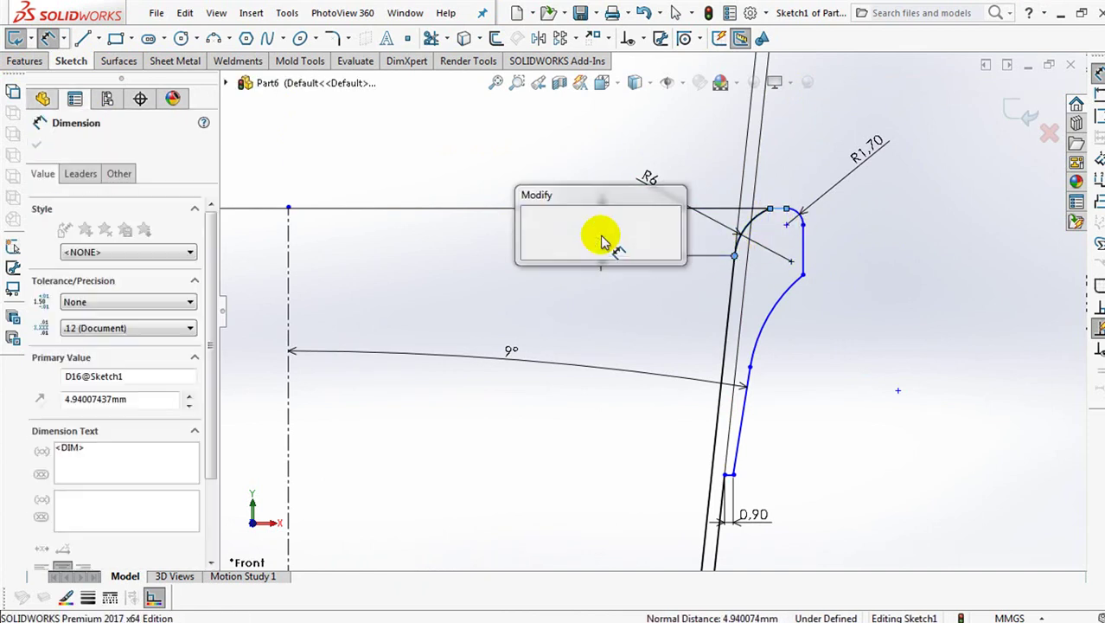
type("4.7")
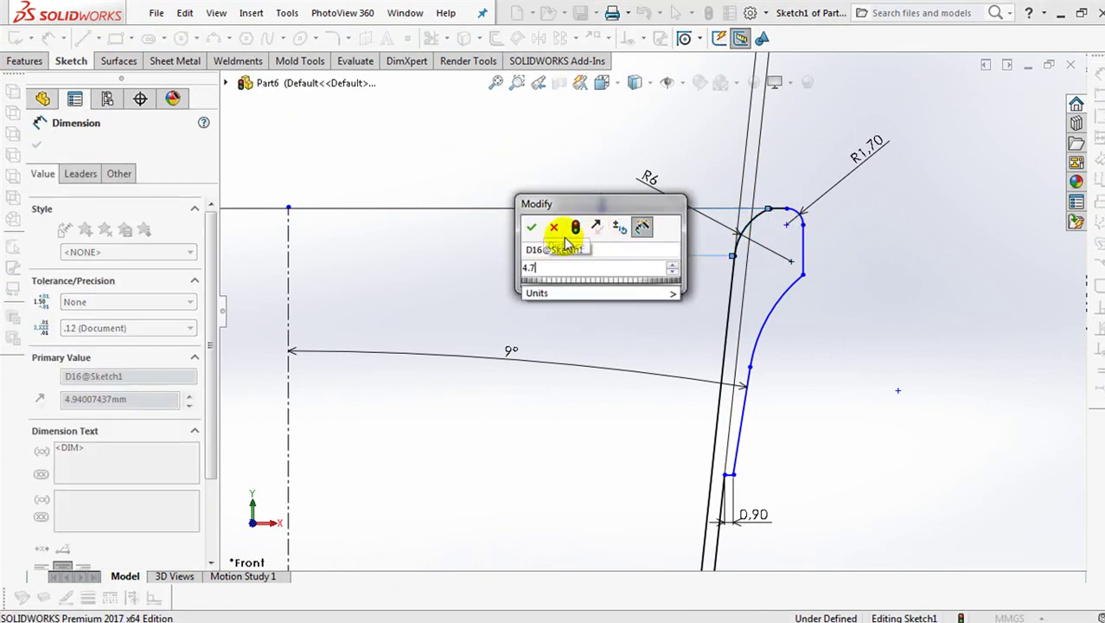
left_click(531, 227)
Set the rim edge 105 from the centreline and the rim height to 2.50
left_click(803, 251)
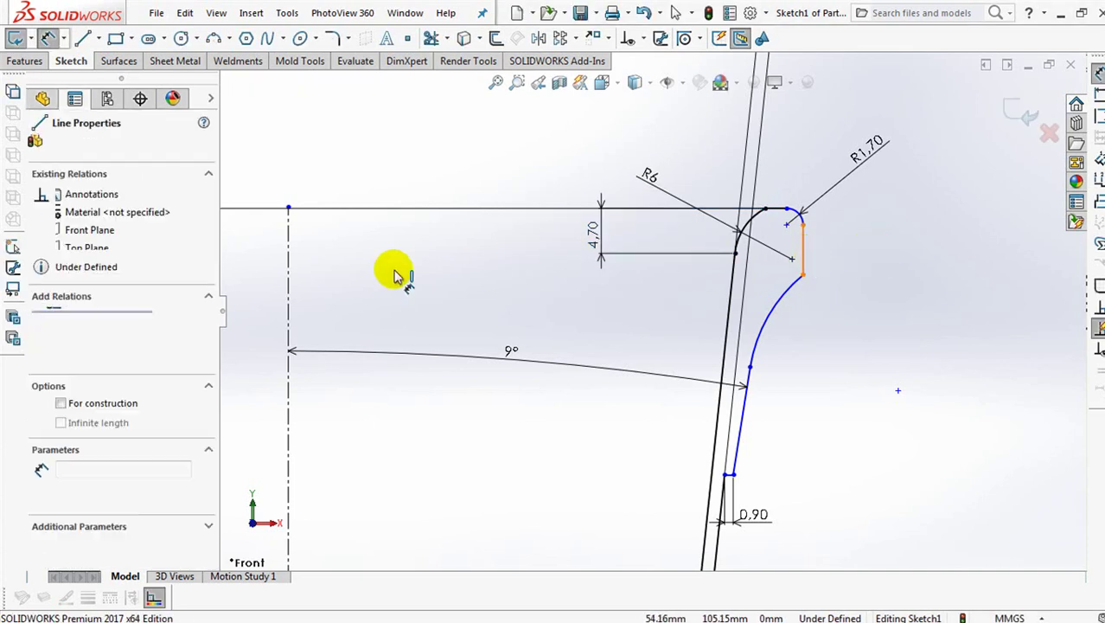
left_click(288, 291)
left_click(275, 168)
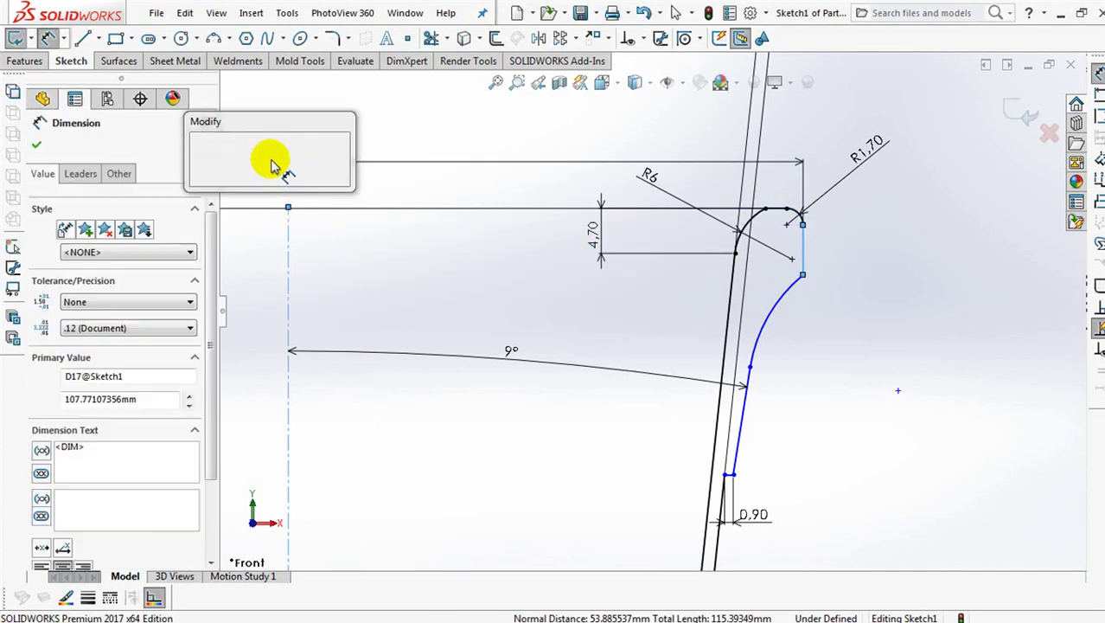
type("105")
left_click(202, 155)
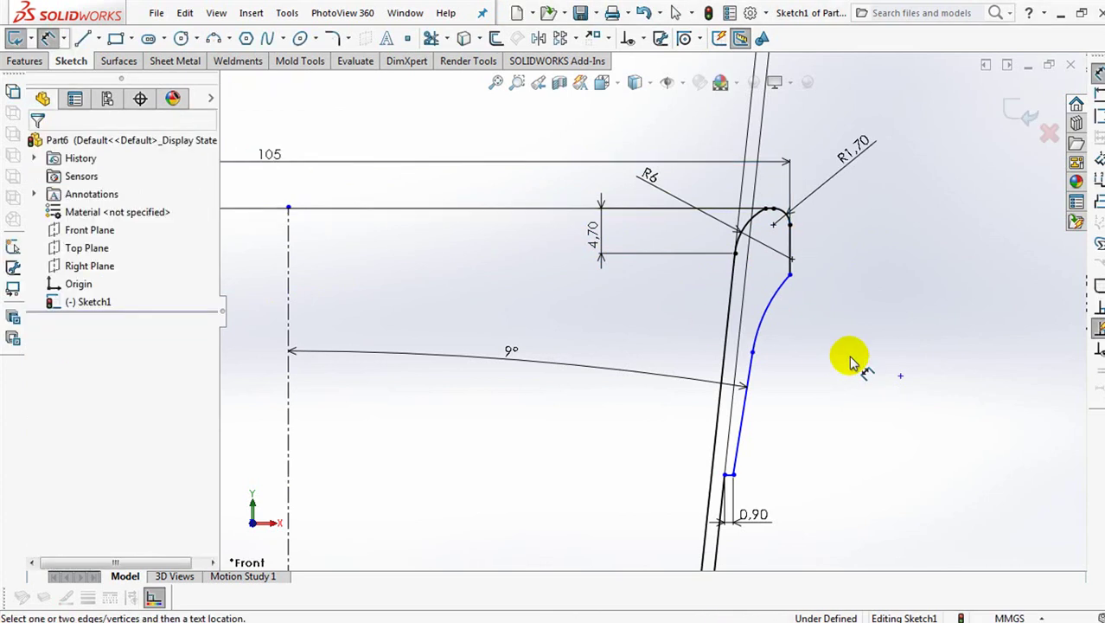
left_click(772, 209)
left_click(789, 275)
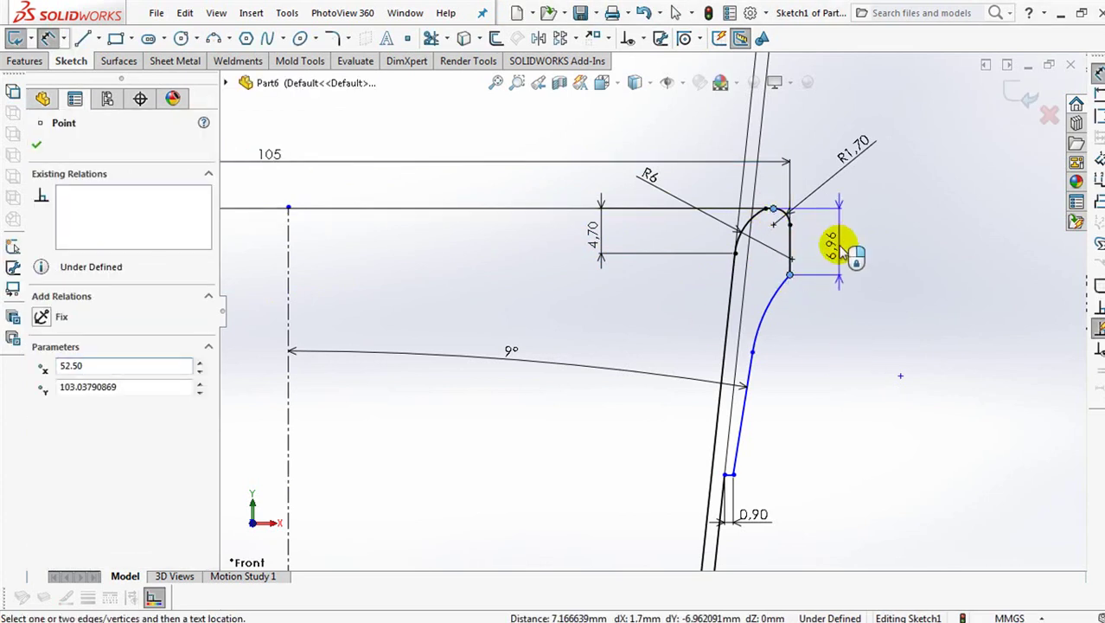
left_click(841, 250)
type("2.5")
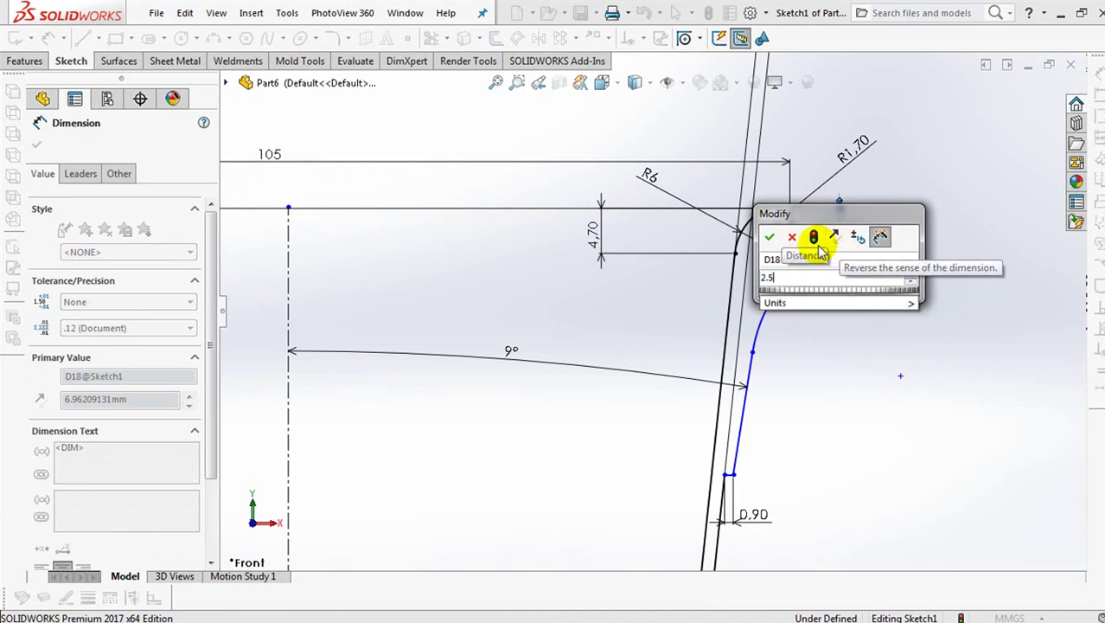
left_click(769, 237)
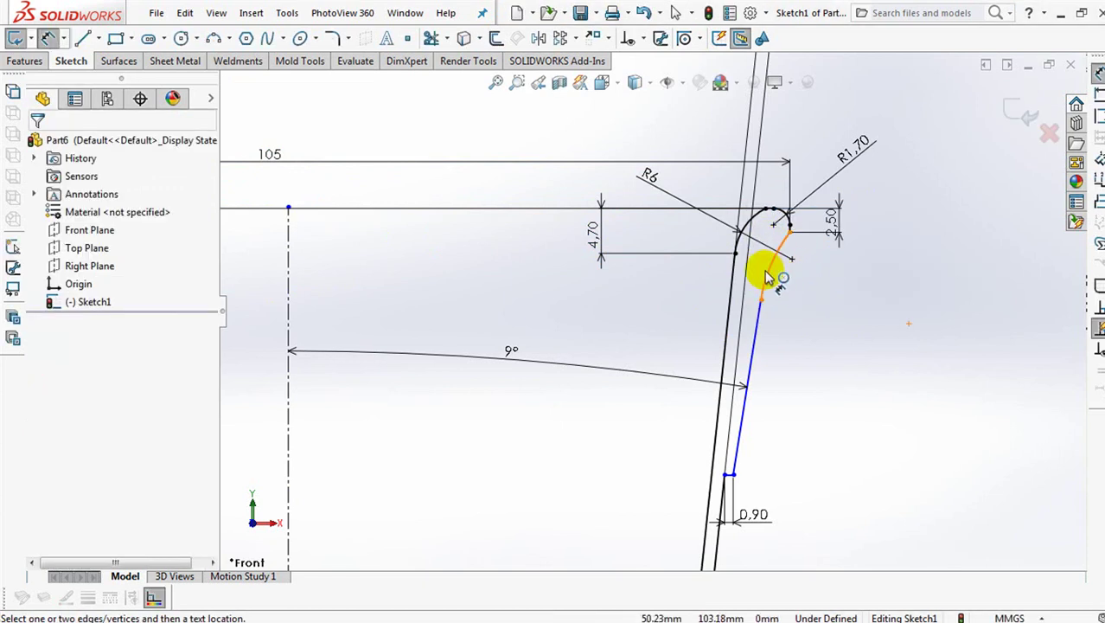
Give the lower arc R5 and set 7.70 between the bottom and top points
left_click(804, 296)
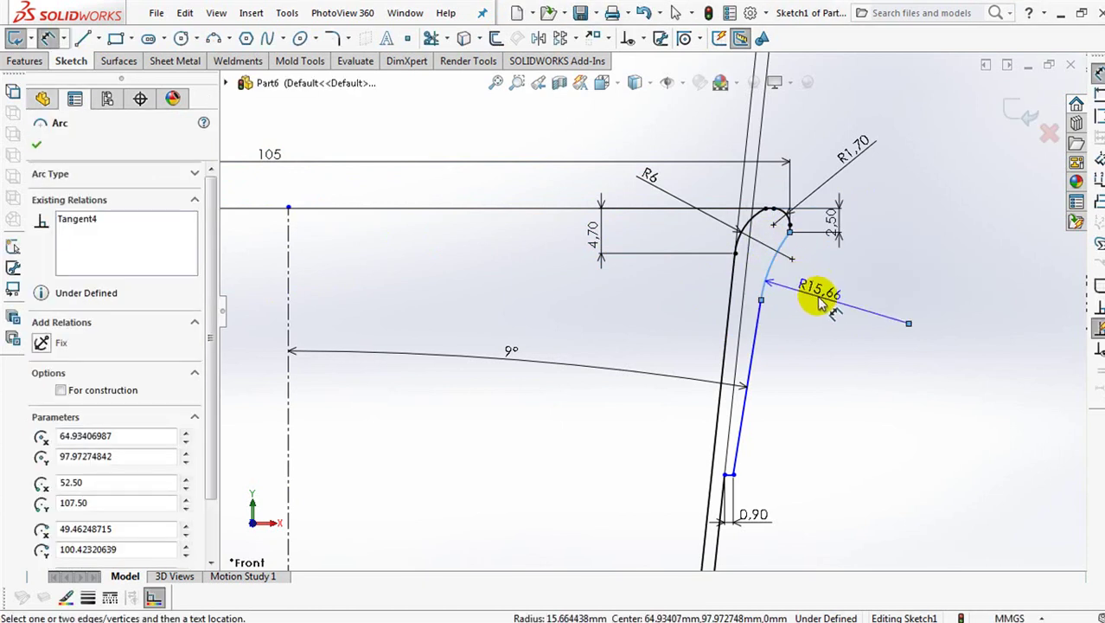
left_click(820, 299)
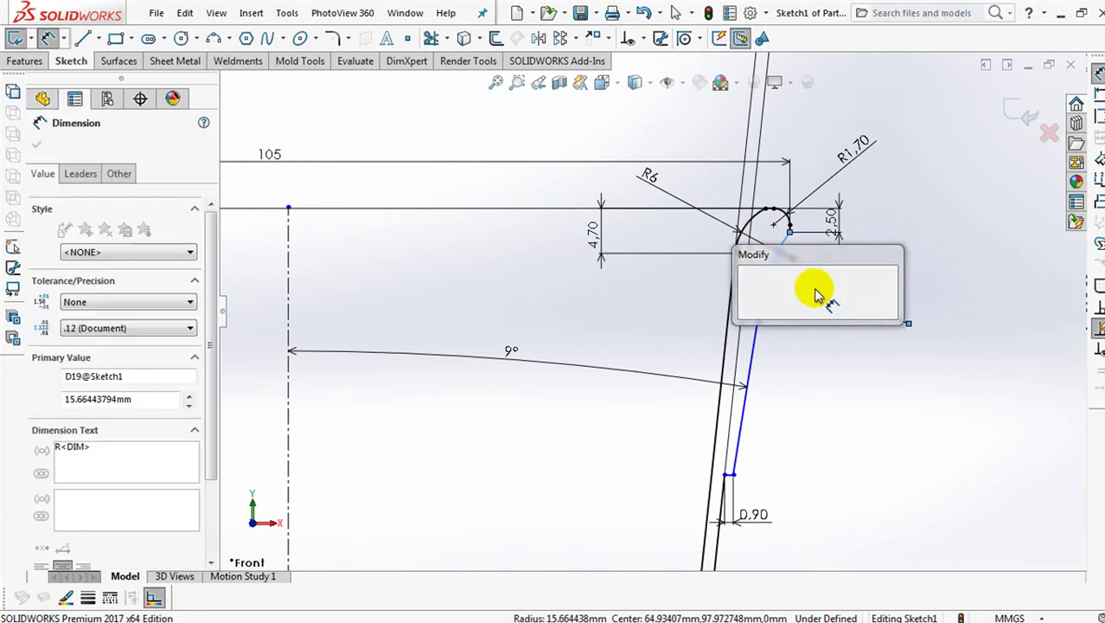
type("5")
left_click(744, 289)
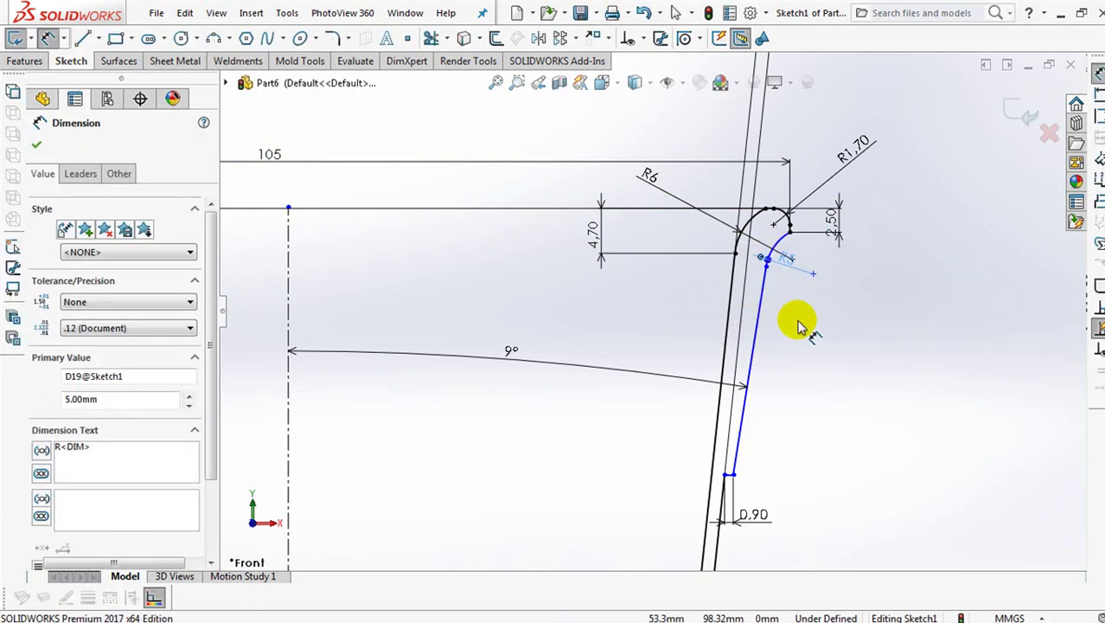
left_click(802, 320)
left_click(729, 475)
left_click(772, 210)
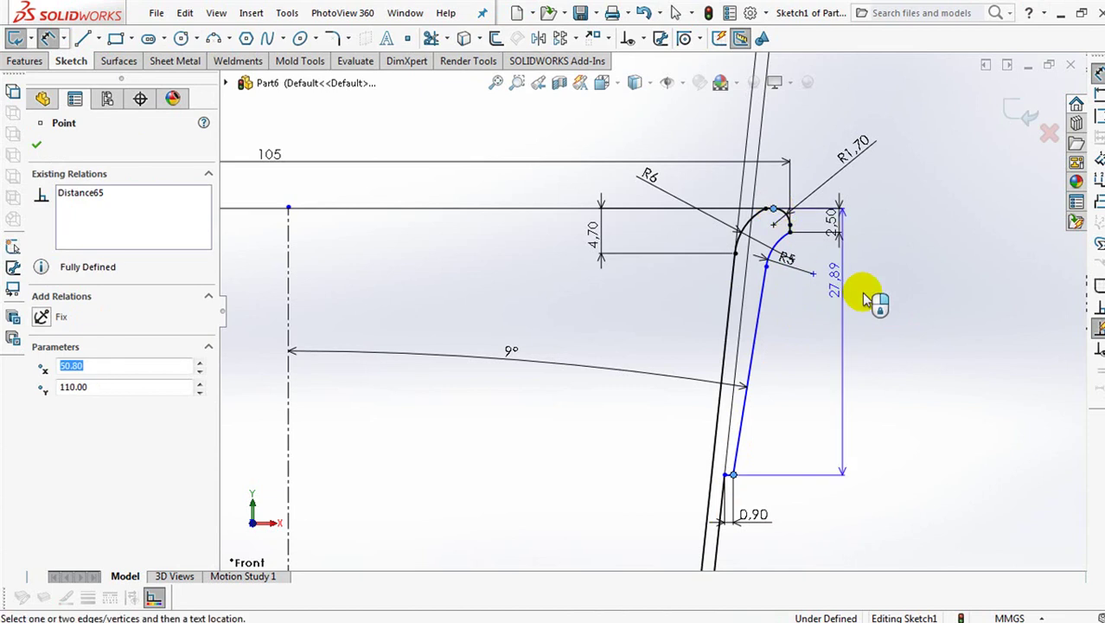
left_click(873, 325)
type("7.7")
left_click(802, 313)
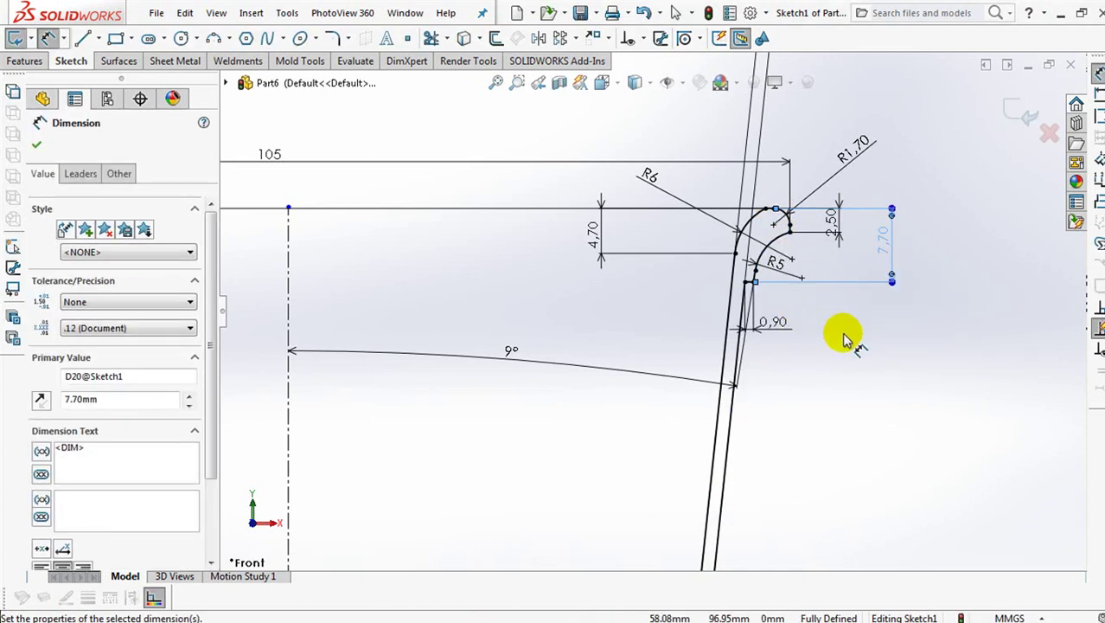
Move the 0.40 dimension clear and review the fully defined profile with its 110 and 72 dimensions
scroll(803, 212, "down", 3)
scroll(805, 214, "up", 2)
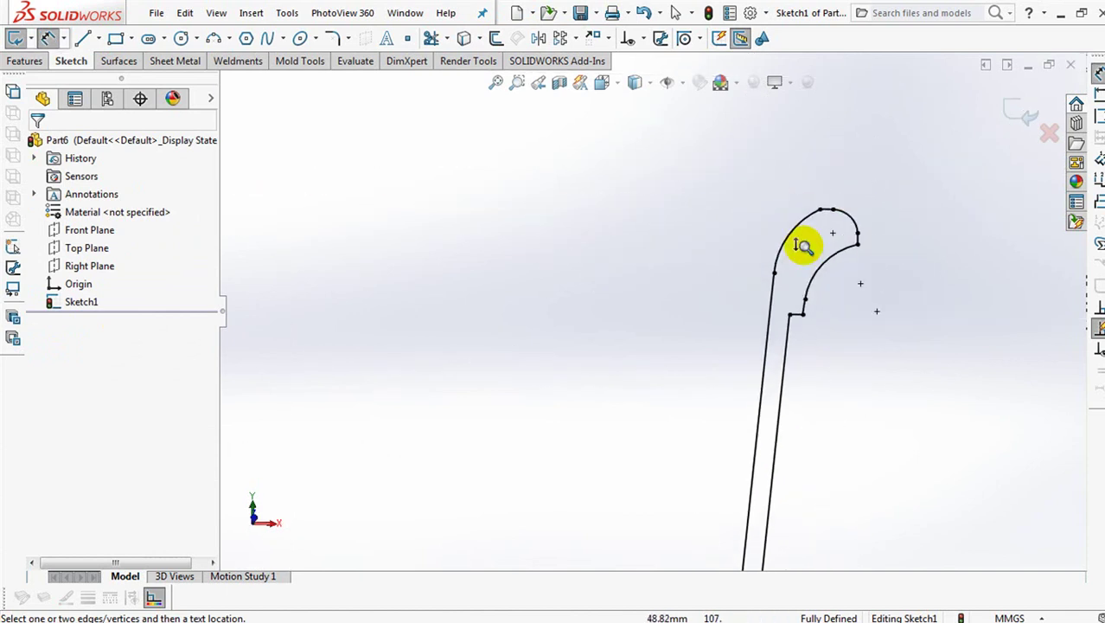
key("ctrl+1")
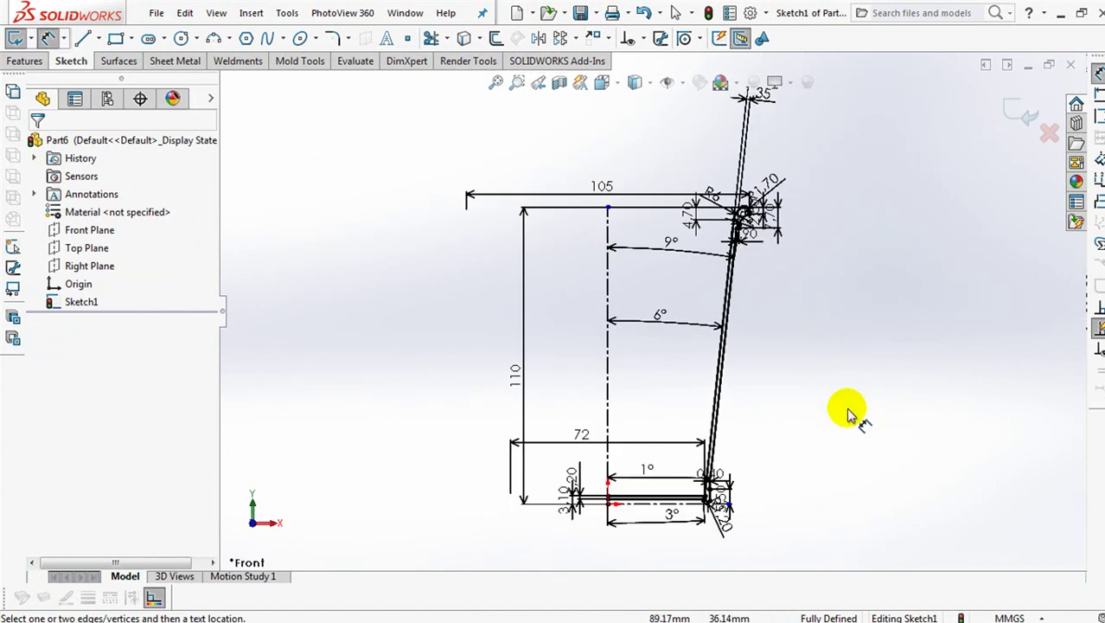
scroll(833, 397, "down", 1)
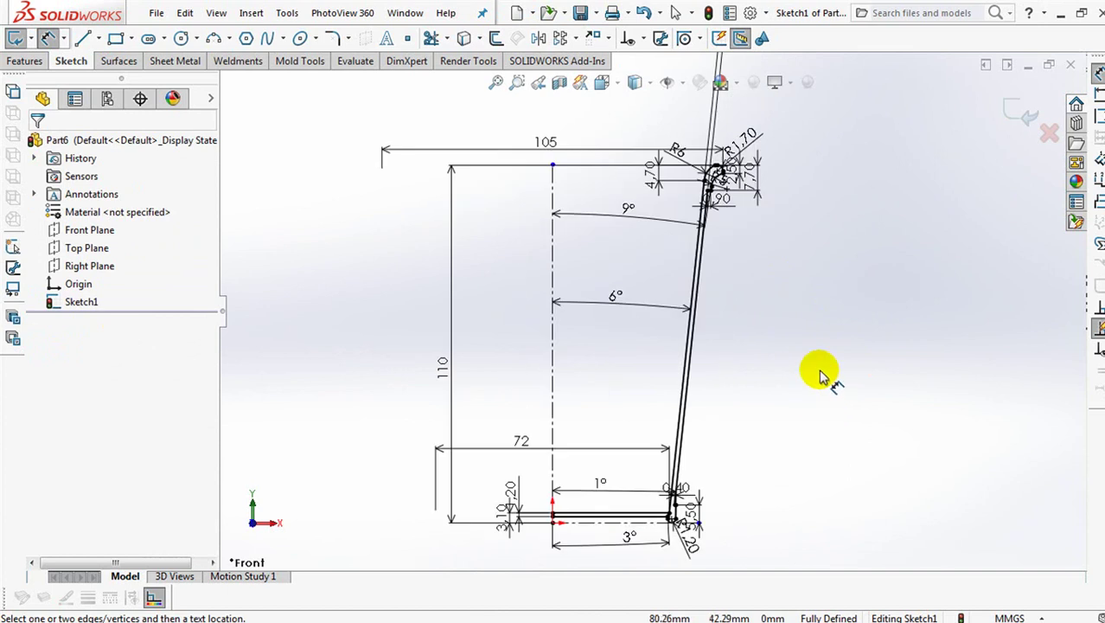
scroll(728, 414, "down", 5)
middle_click_drag(772, 313, 724, 82, "ctrl")
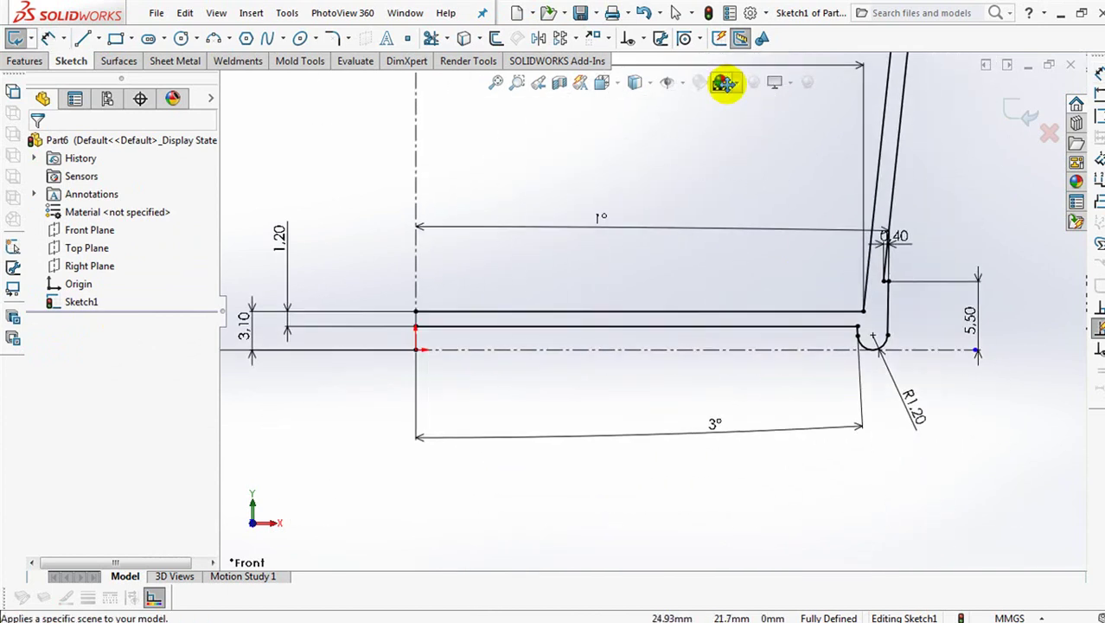
left_click(947, 240)
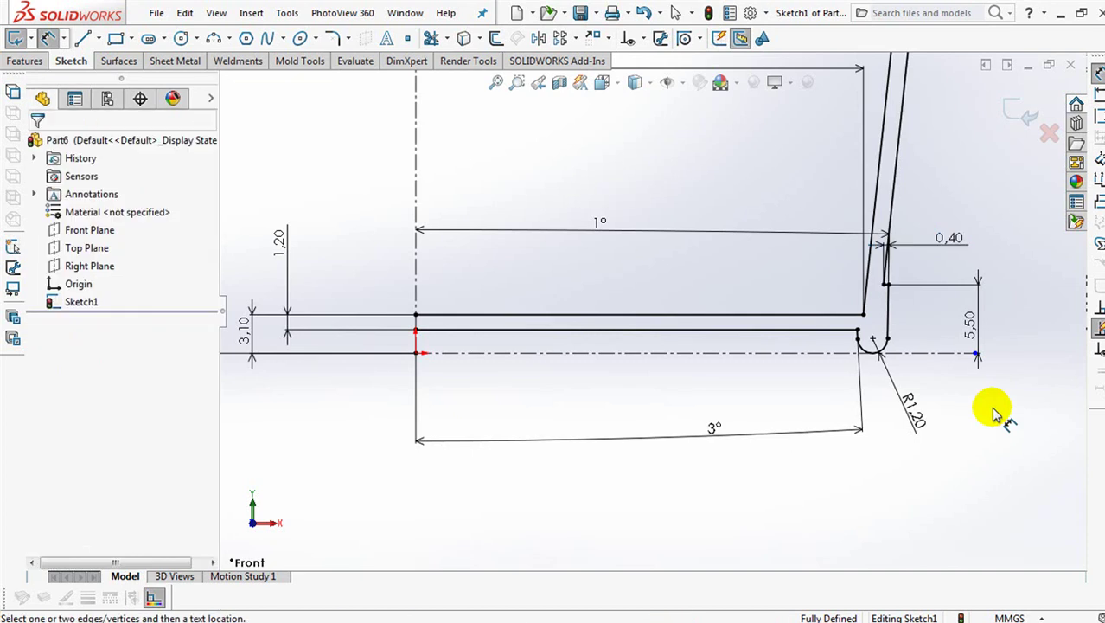
scroll(658, 299, "up", 2)
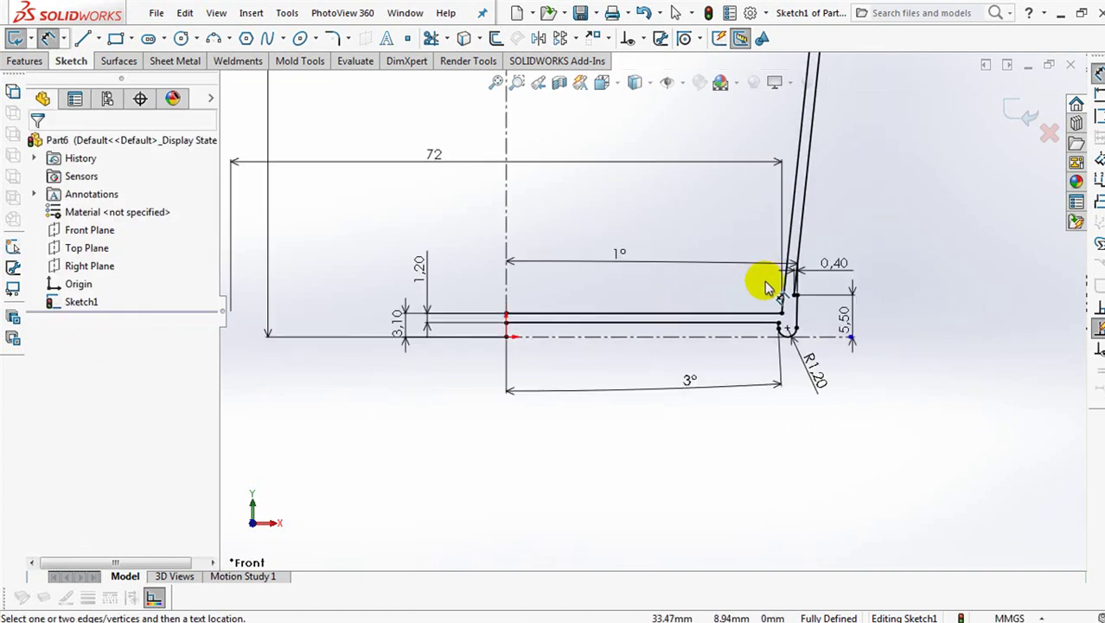
middle_click_drag(772, 279, 791, 502, "ctrl")
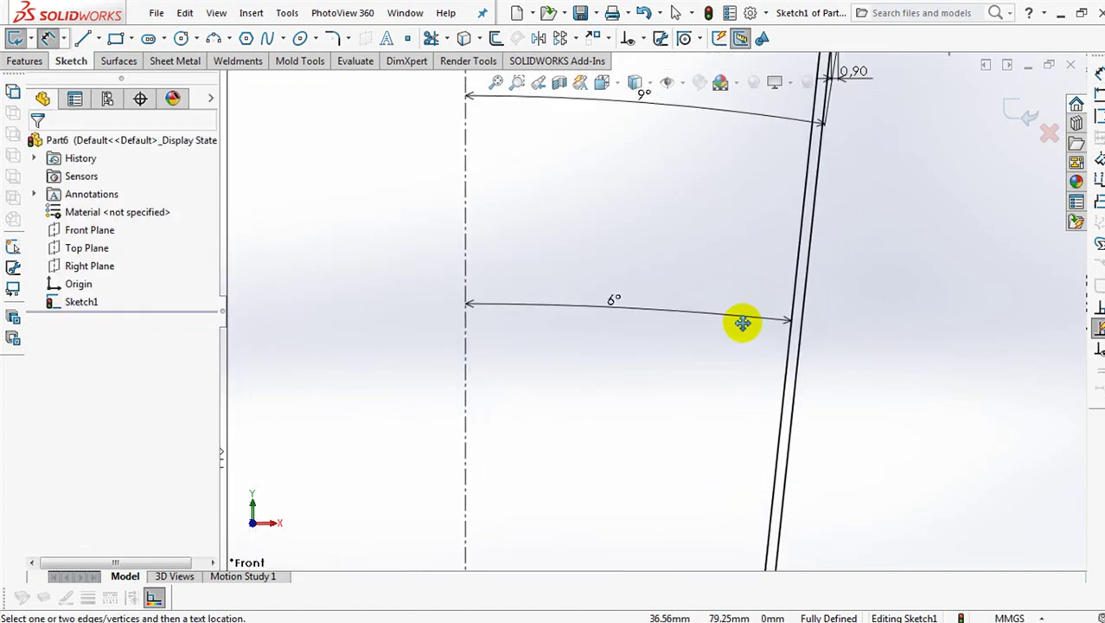
mouse_move(780, 223)
middle_mouse_down("ctrl")
mouse_move(737, 433)
mouse_move(765, 291)
middle_mouse_up("ctrl")
scroll(748, 353, "up", 3)
scroll(764, 375, "up", 1)
middle_click_drag(765, 375, 788, 288, "ctrl")
Auto-close the profile and revolve it 360° about the centreline into a solid cup
left_click(1017, 108)
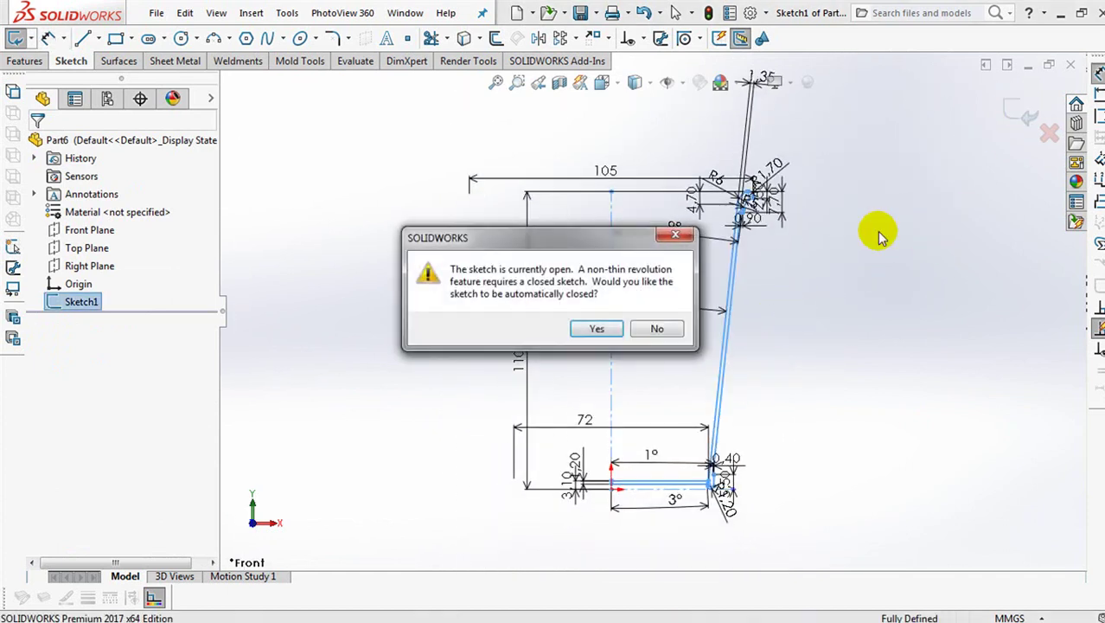
left_click(595, 332)
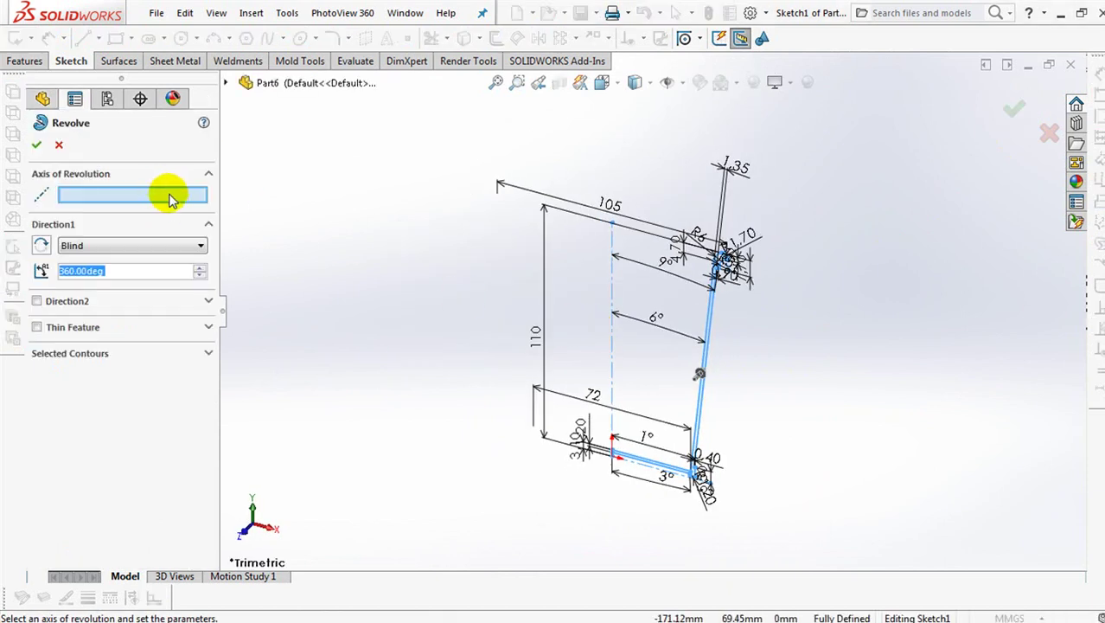
left_click(616, 348)
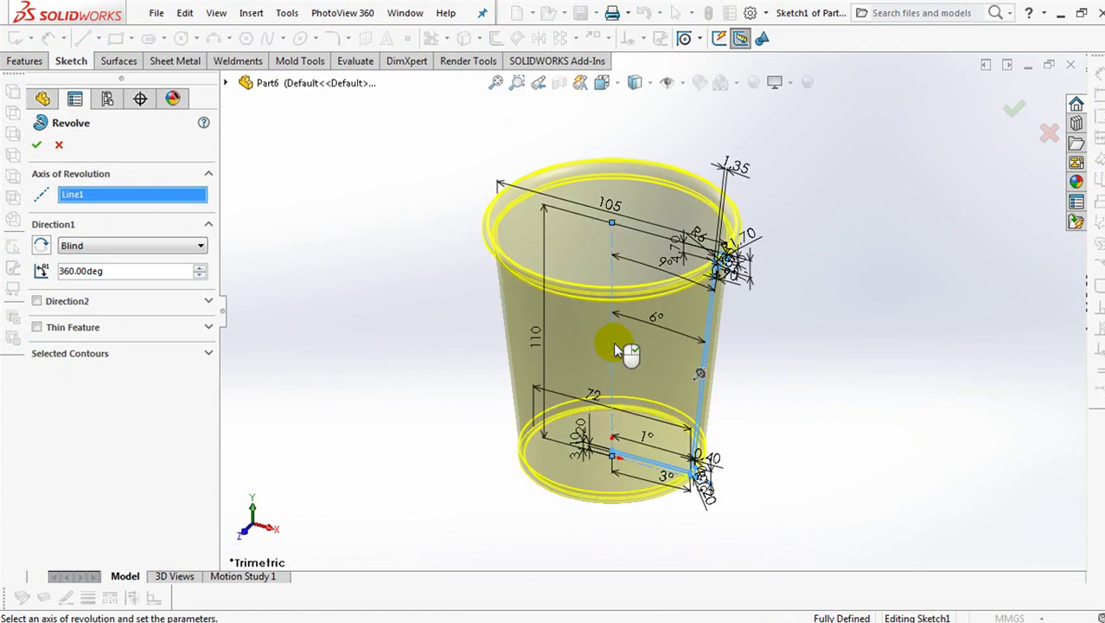
left_click(37, 146)
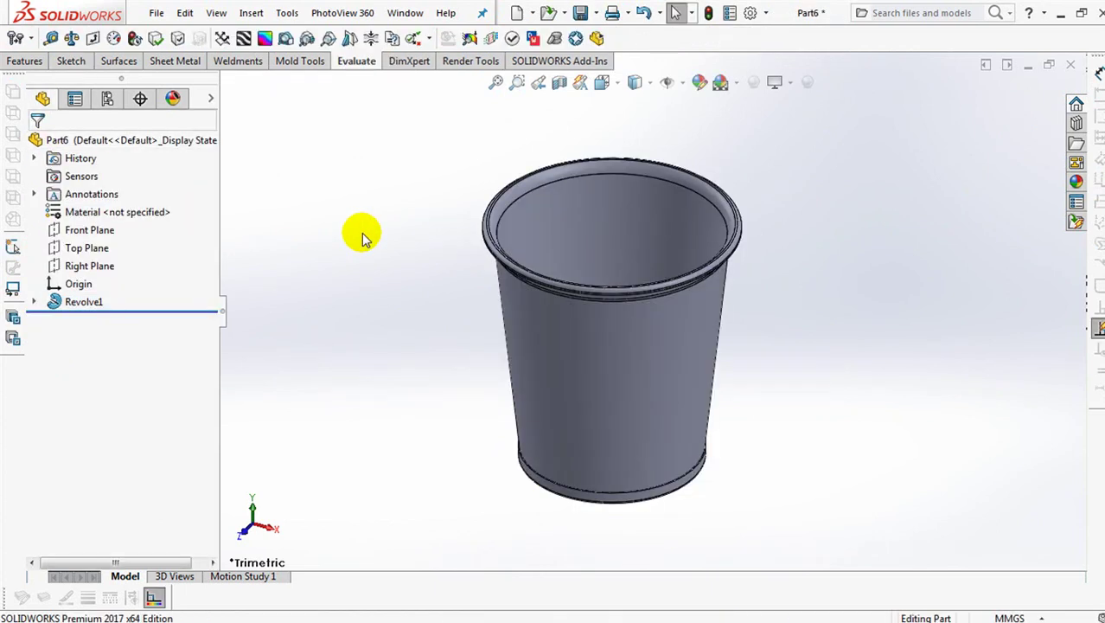
Copy the cup's wall face as a 0 mm offset surface and hide the solid
left_click(119, 61)
left_click(185, 38)
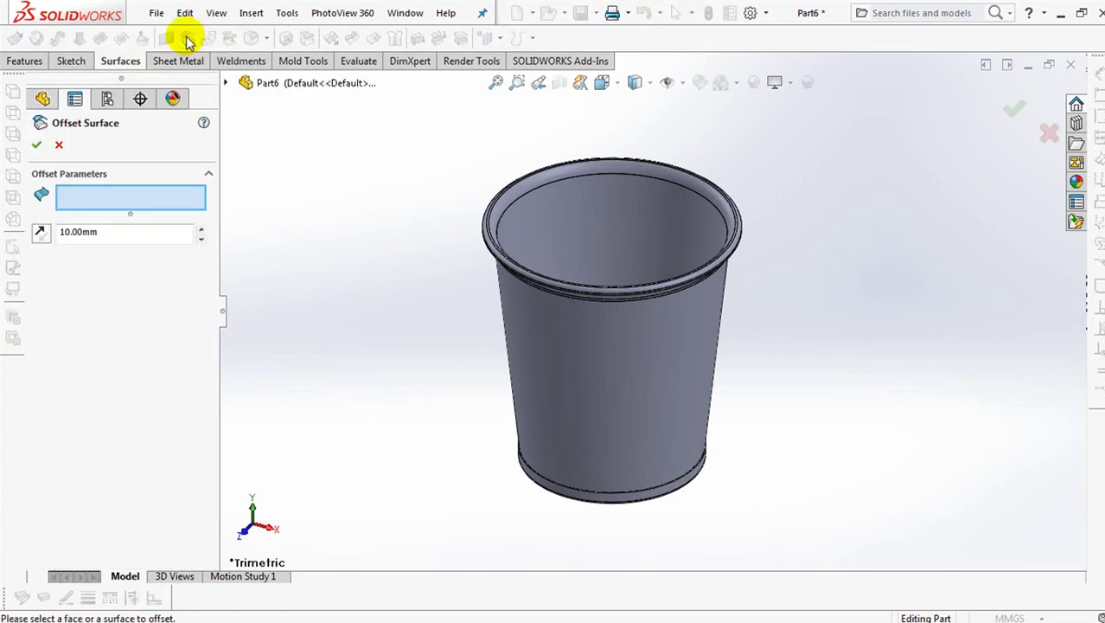
left_click(200, 245)
left_click(563, 227)
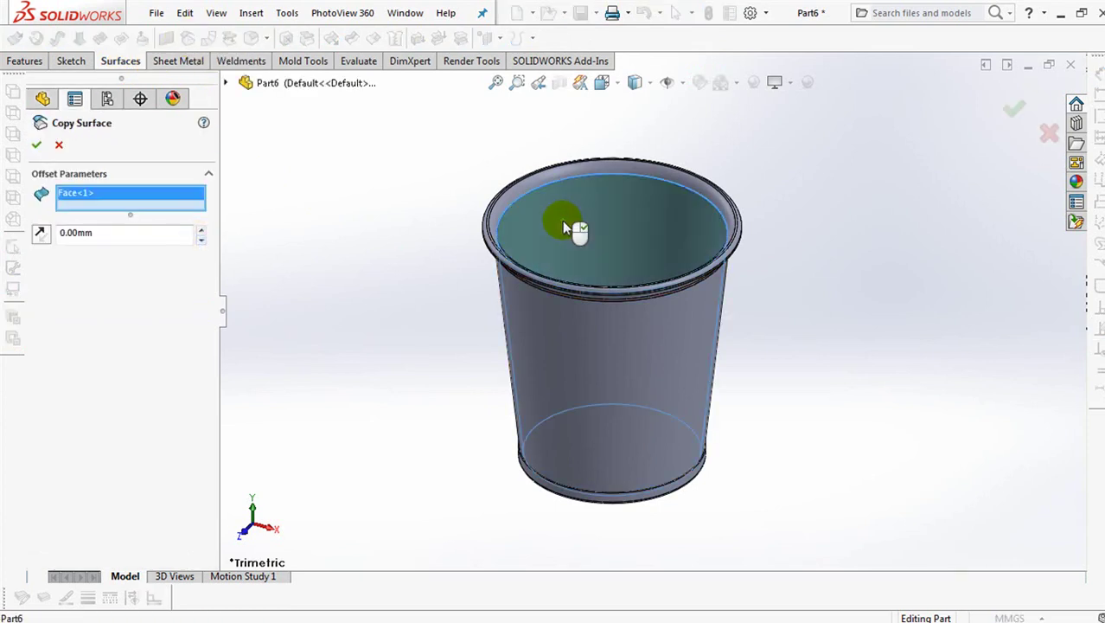
left_click(36, 149)
left_click(566, 400)
left_click(626, 346)
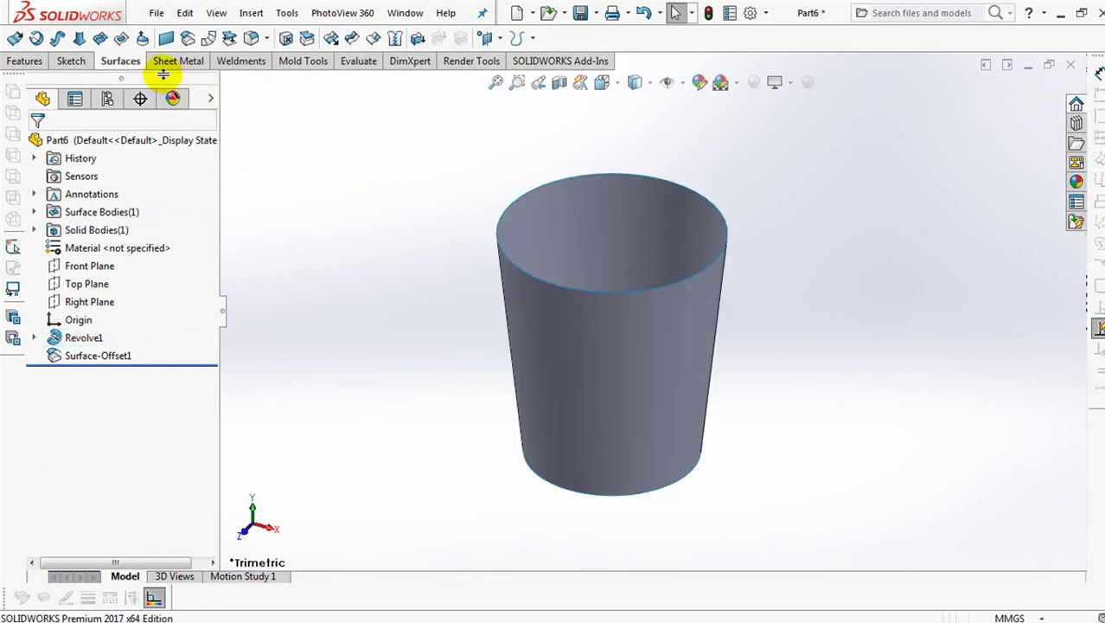
Extend the copied surface's bottom edge 15 mm, then show the solid cup again
left_click(331, 40)
left_click(74, 251)
type("15")
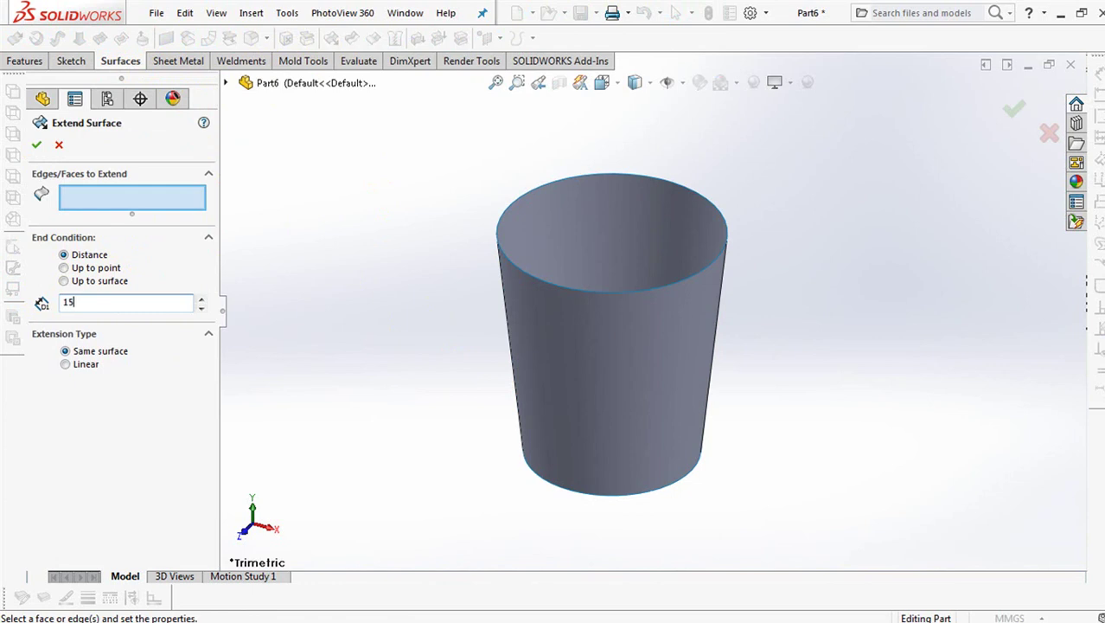
left_click(562, 490)
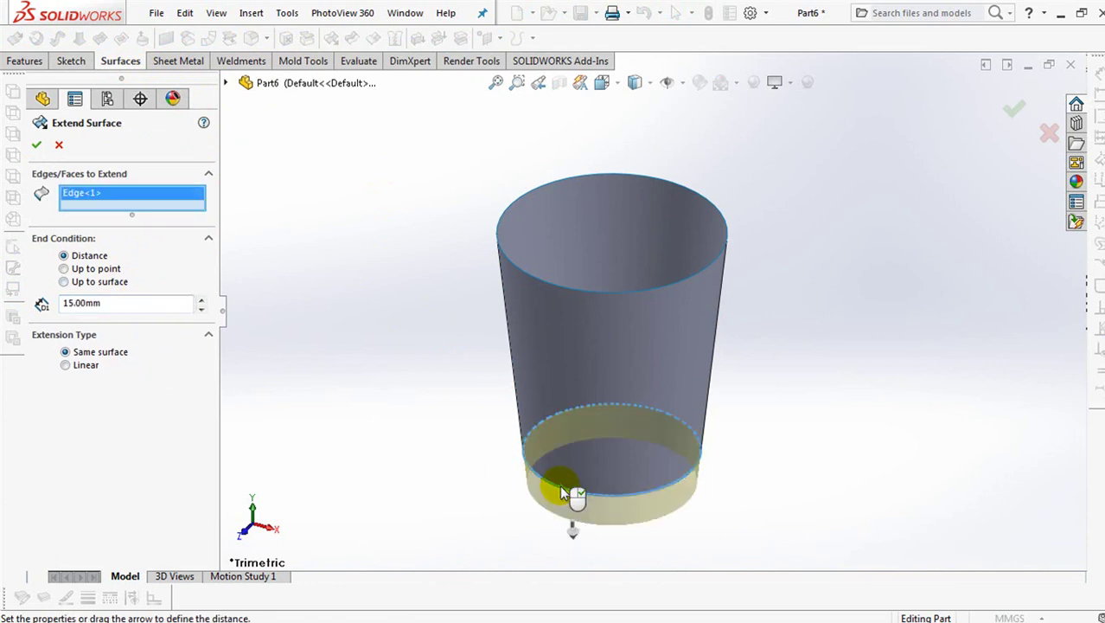
left_click(36, 145)
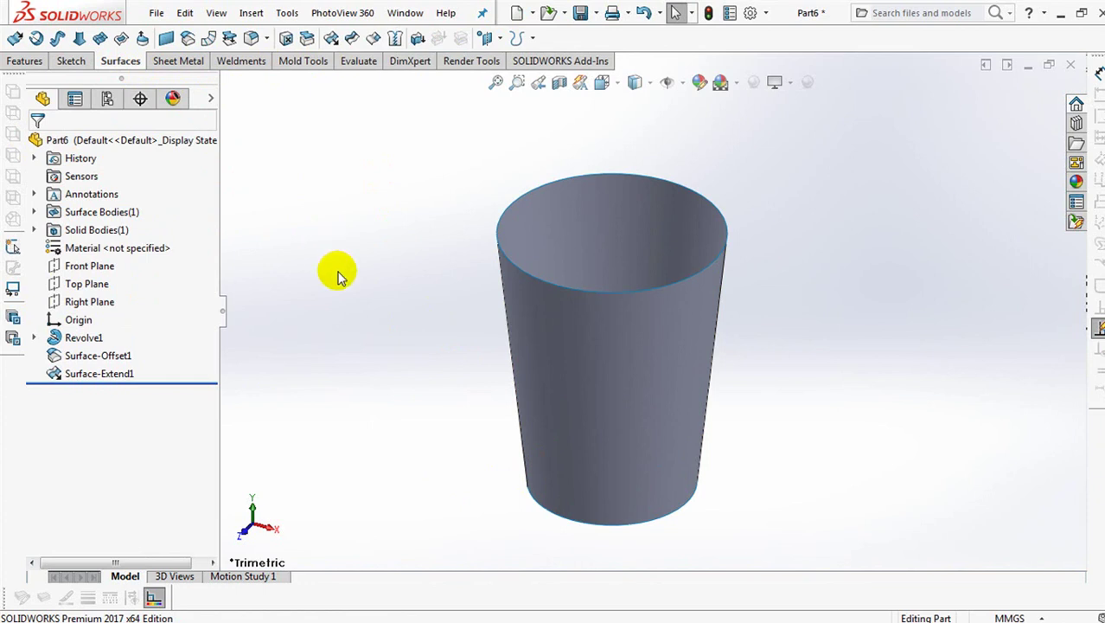
left_click(90, 229)
left_click(107, 201)
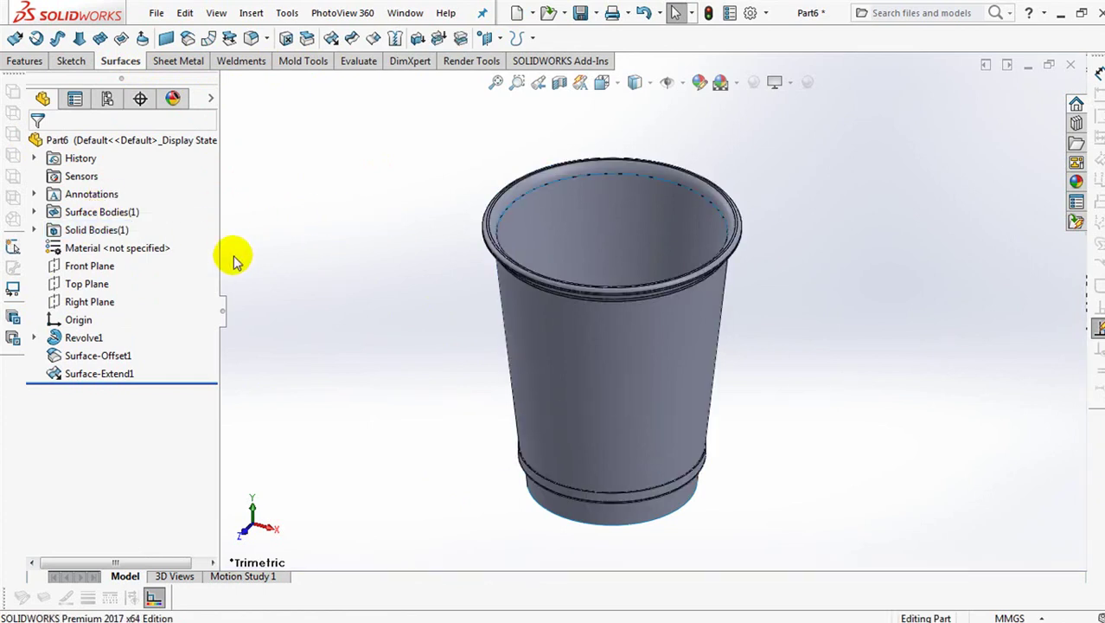
Start a sketch on the Front plane with a short vertical centerline up from the origin
left_click(89, 265)
left_click(87, 242)
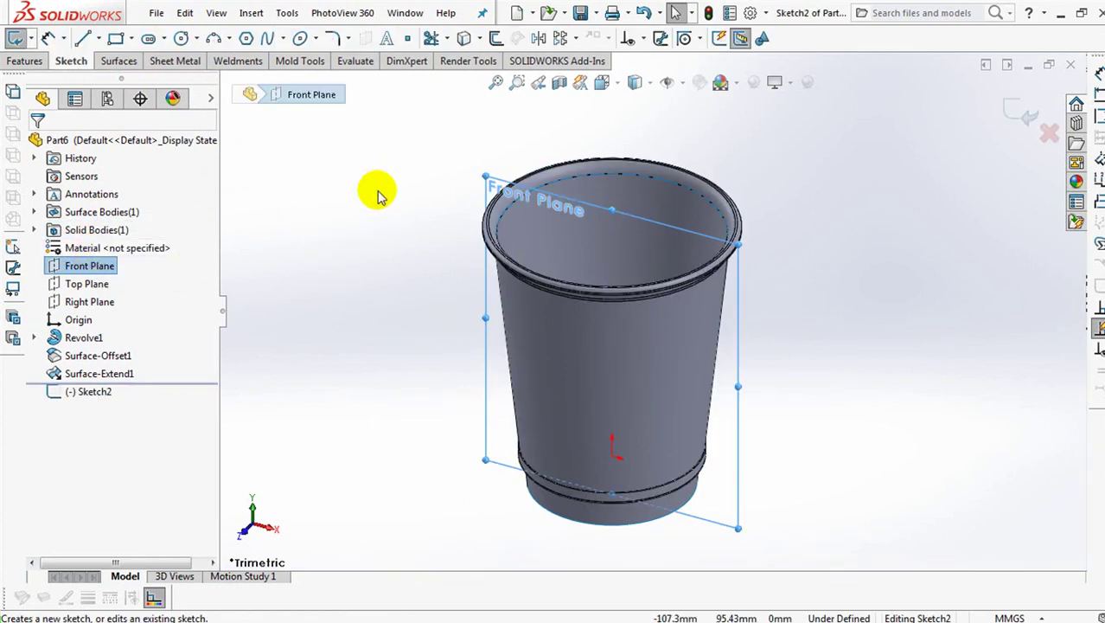
key("ctrl+8")
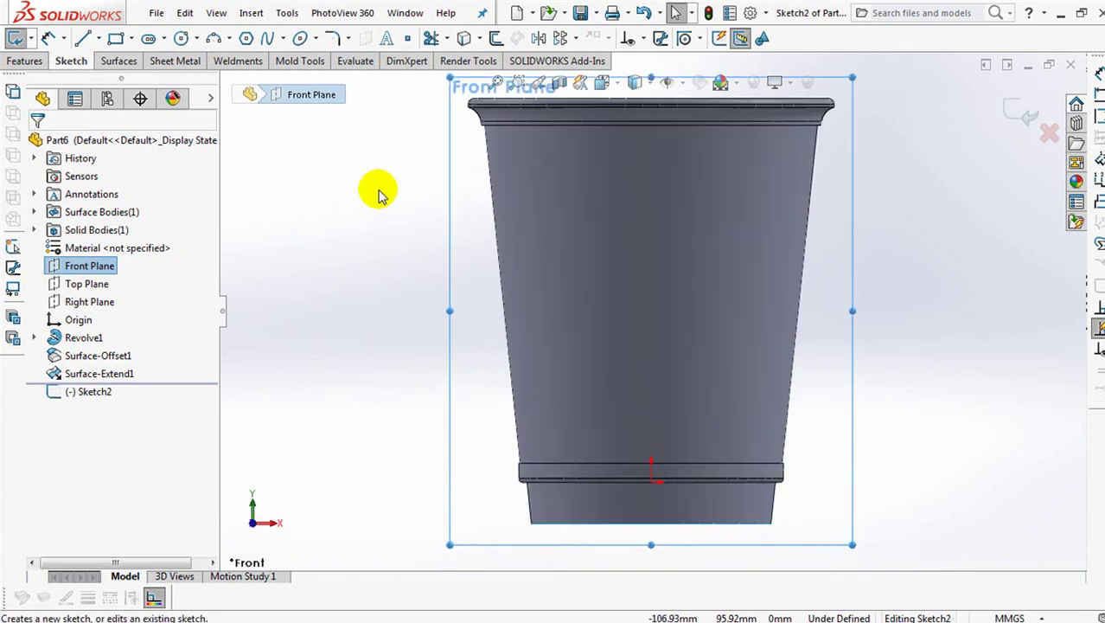
left_click(98, 39)
left_click(119, 49)
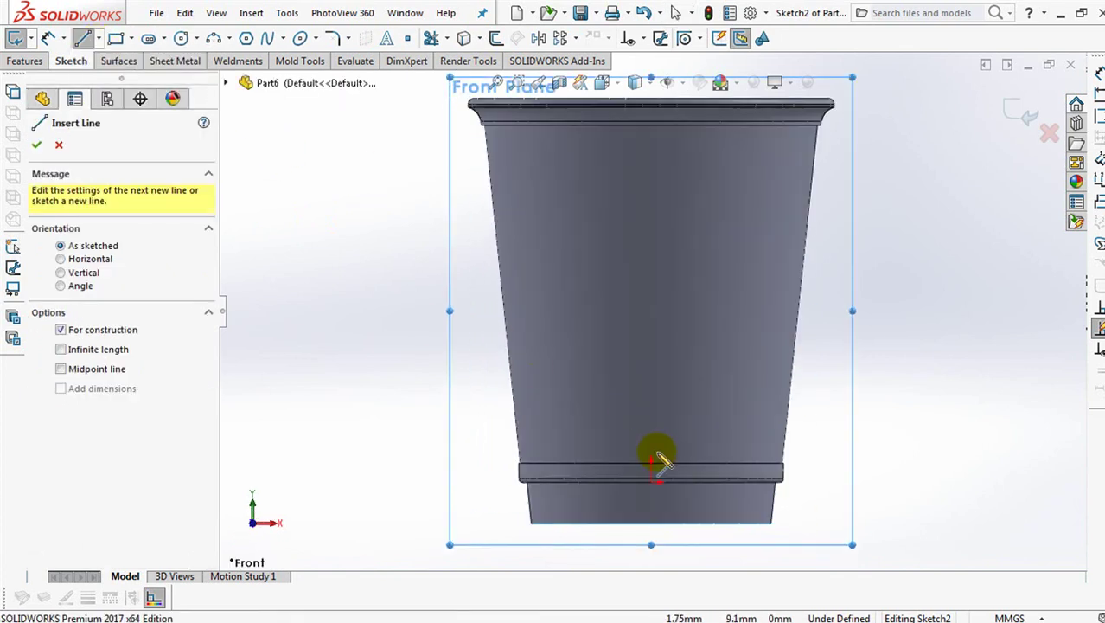
left_click(652, 481)
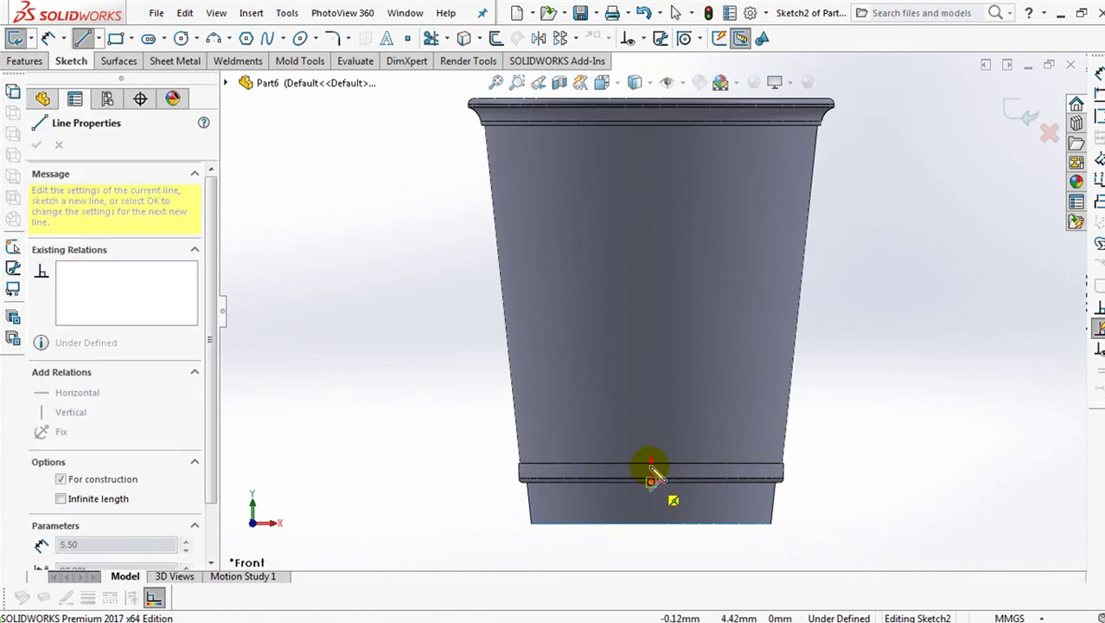
left_click(652, 463)
right_click(650, 422)
left_click(690, 432)
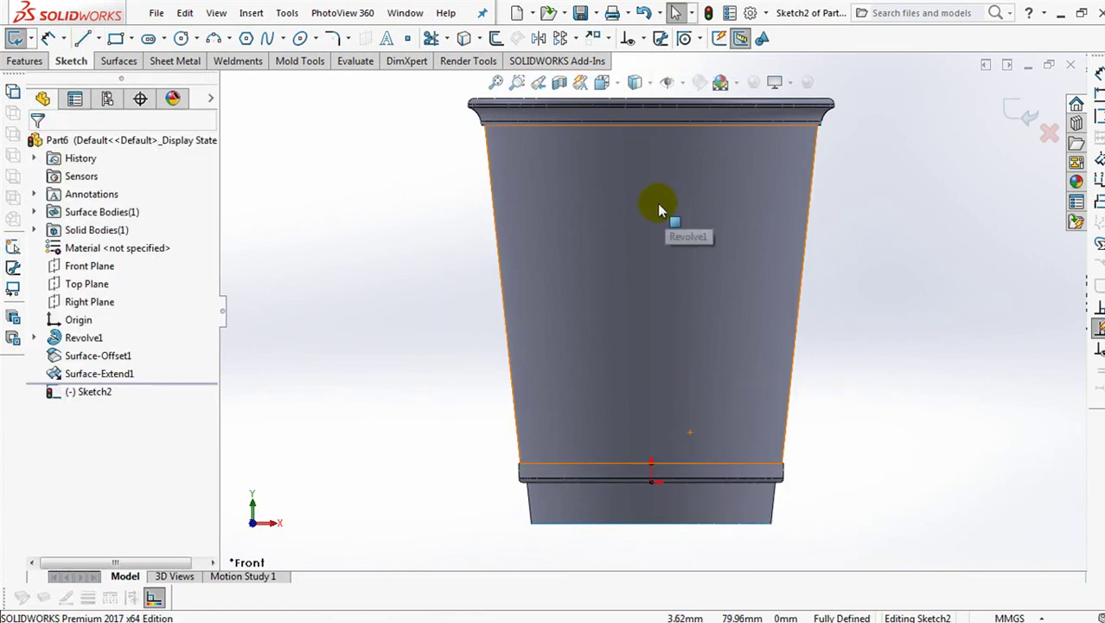
Draw a Ø26 circle centred at the centerline's top and exit the sketch
scroll(664, 494, "down", 1)
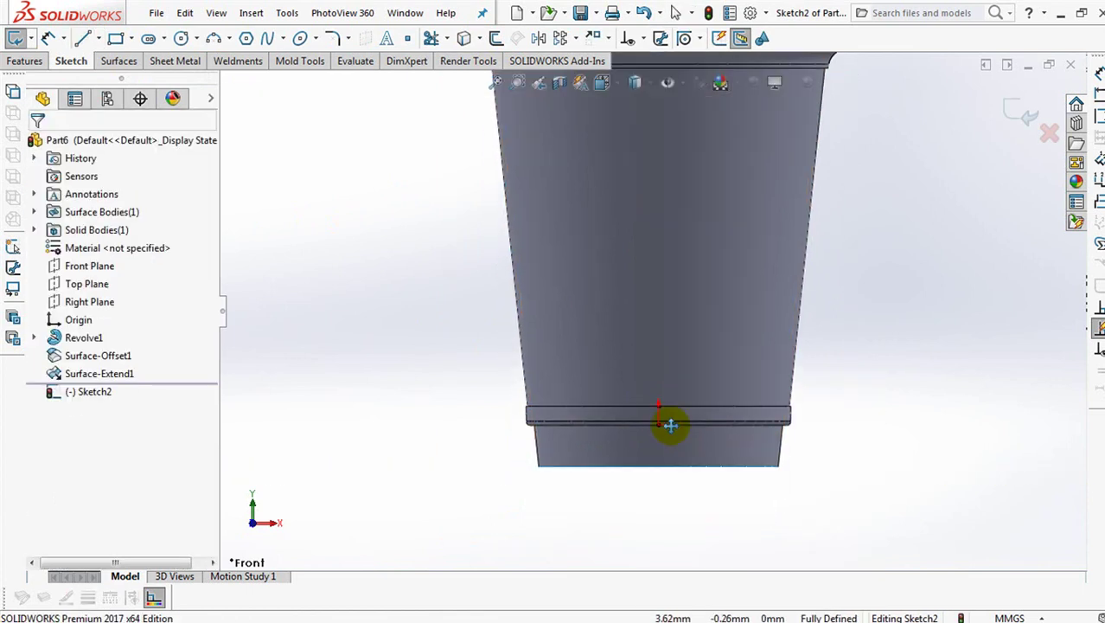
scroll(666, 425, "down", 2)
scroll(679, 329, "down", 2)
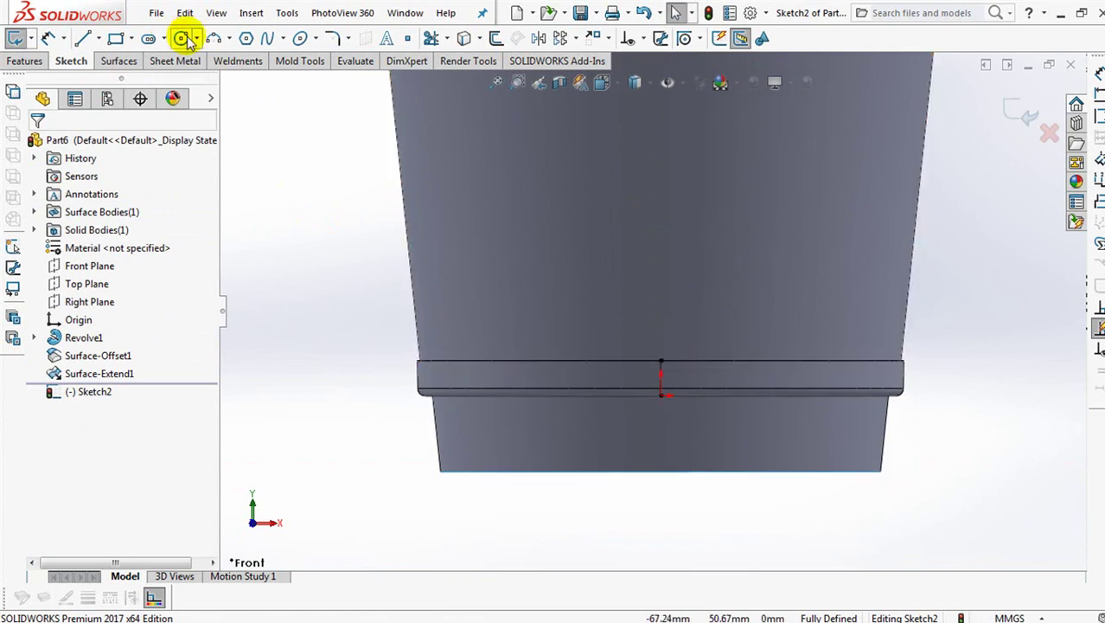
left_click(181, 38)
left_click(661, 360)
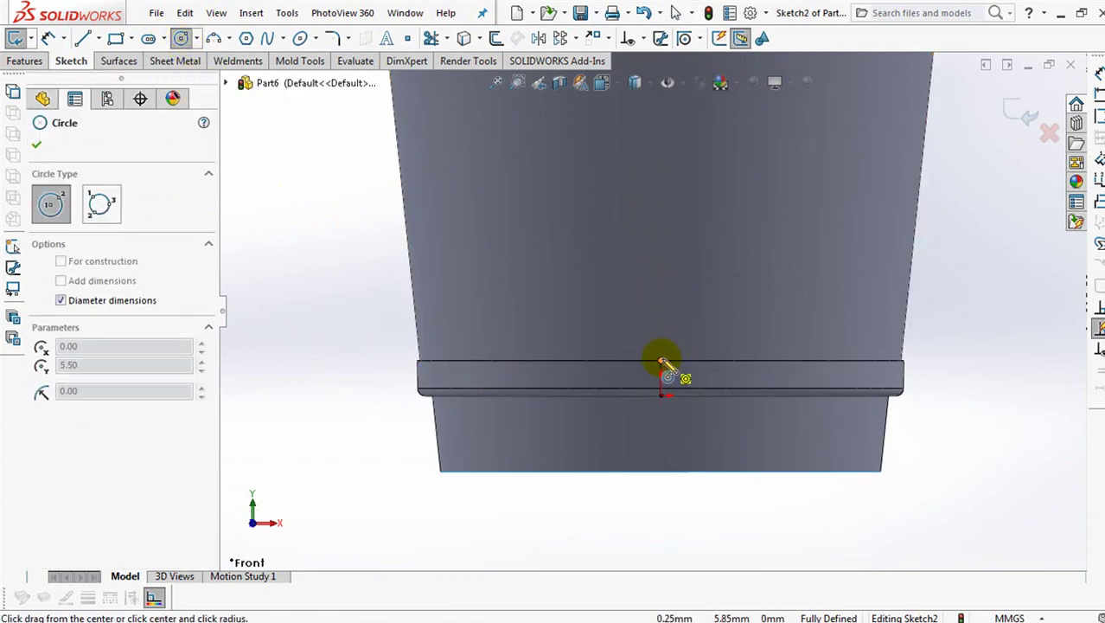
left_click(717, 302)
left_click(48, 38)
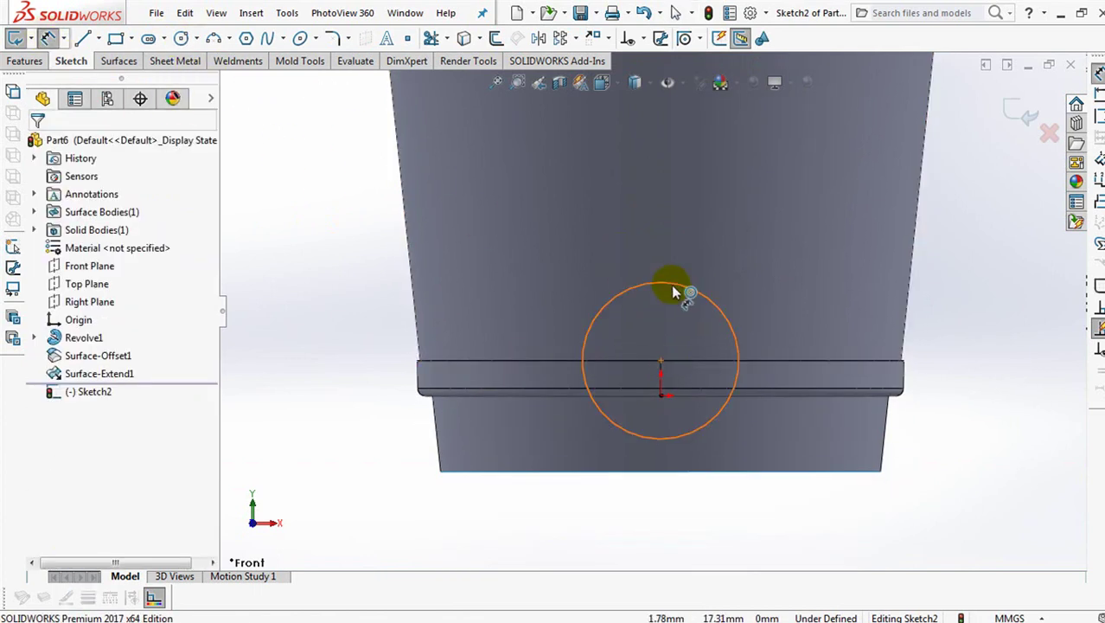
left_click(675, 292)
left_click(654, 228)
type("26")
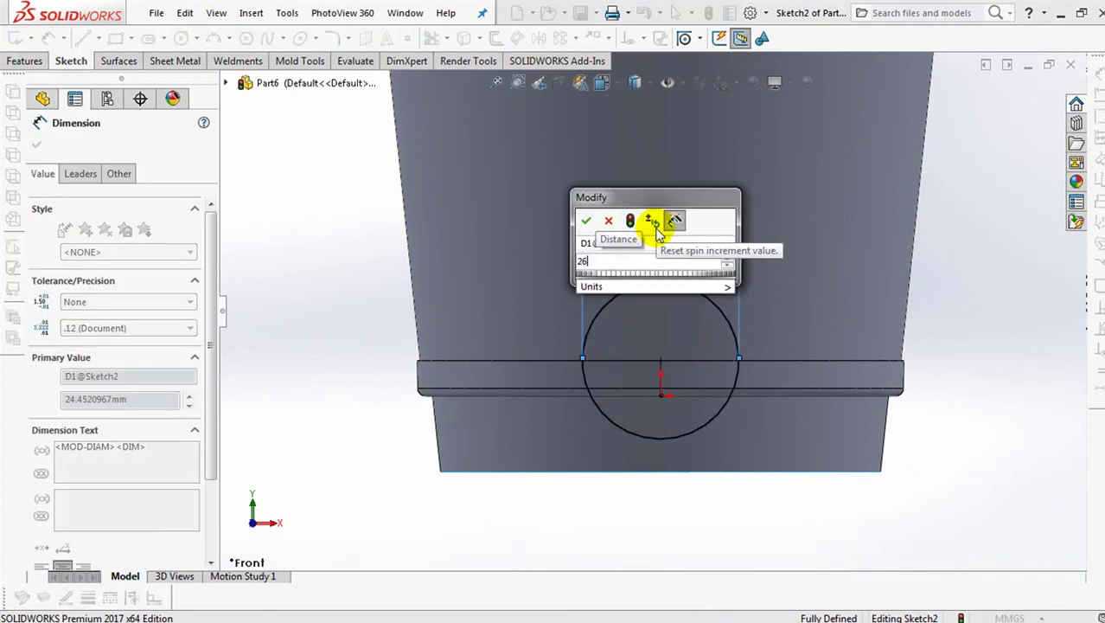
left_click(586, 221)
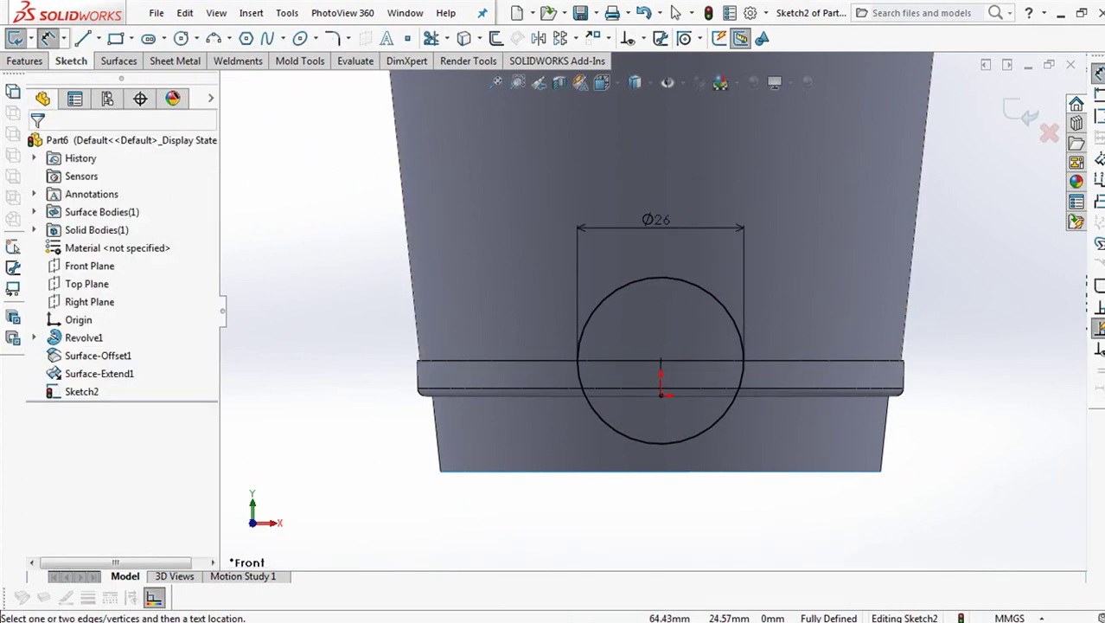
left_click(1014, 109)
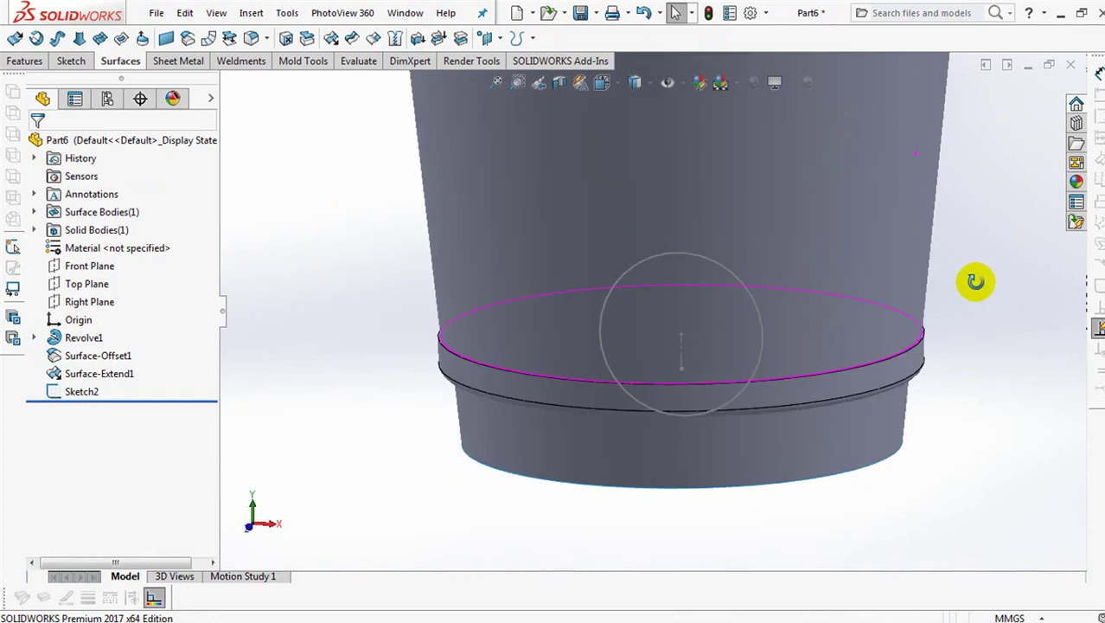
Hide the solid and project Sketch2's circle one-way onto the copied surface as a split line
left_click(629, 197)
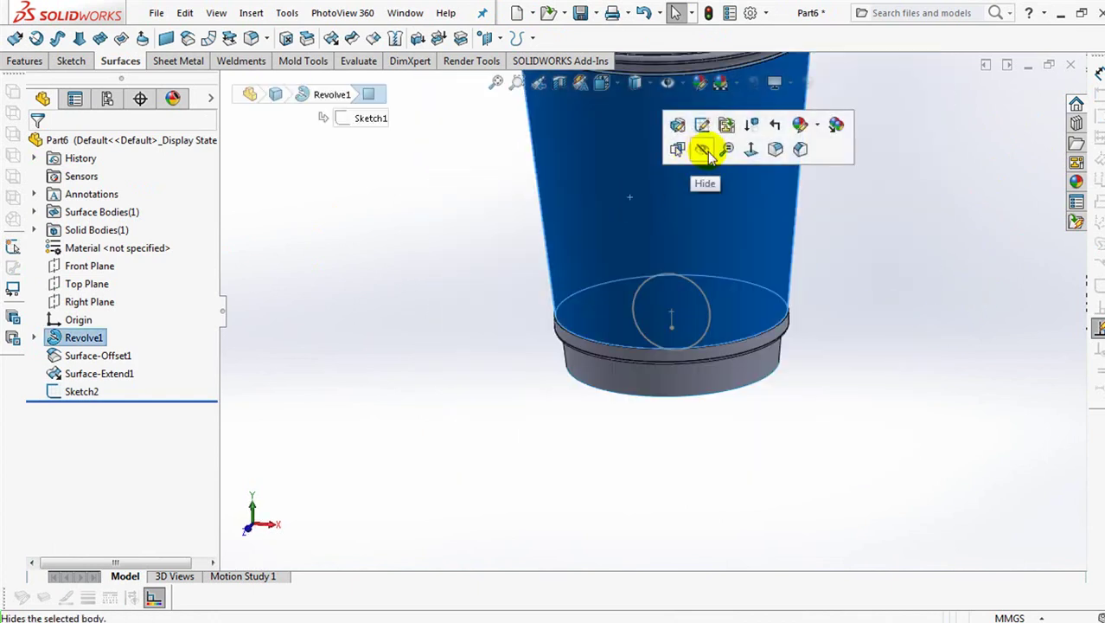
left_click(703, 150)
left_click(68, 392)
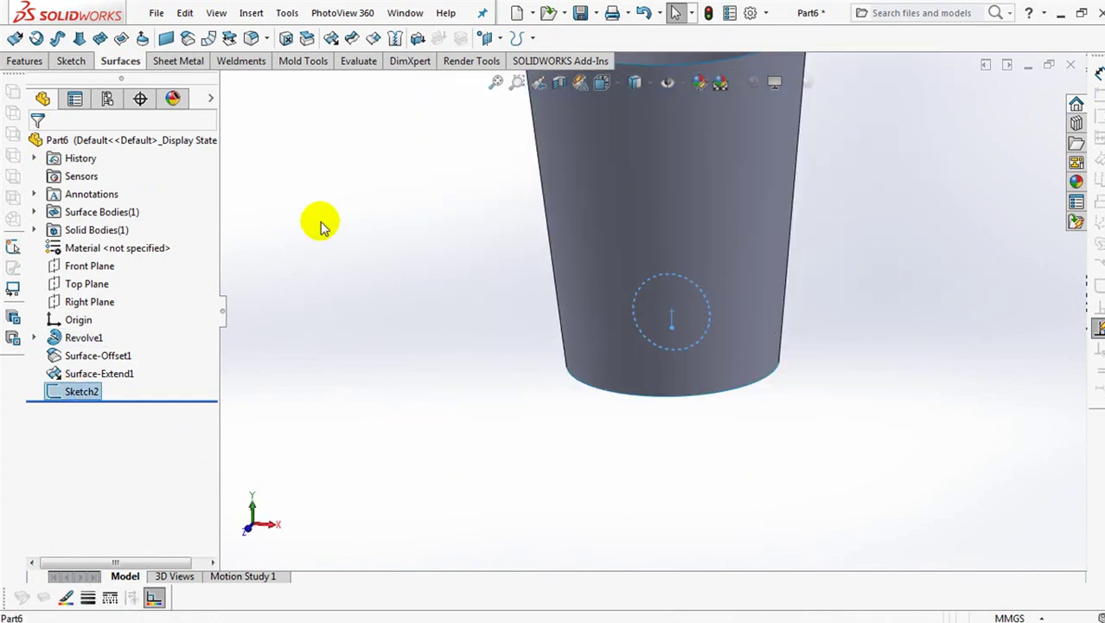
left_click(516, 38)
left_click(541, 54)
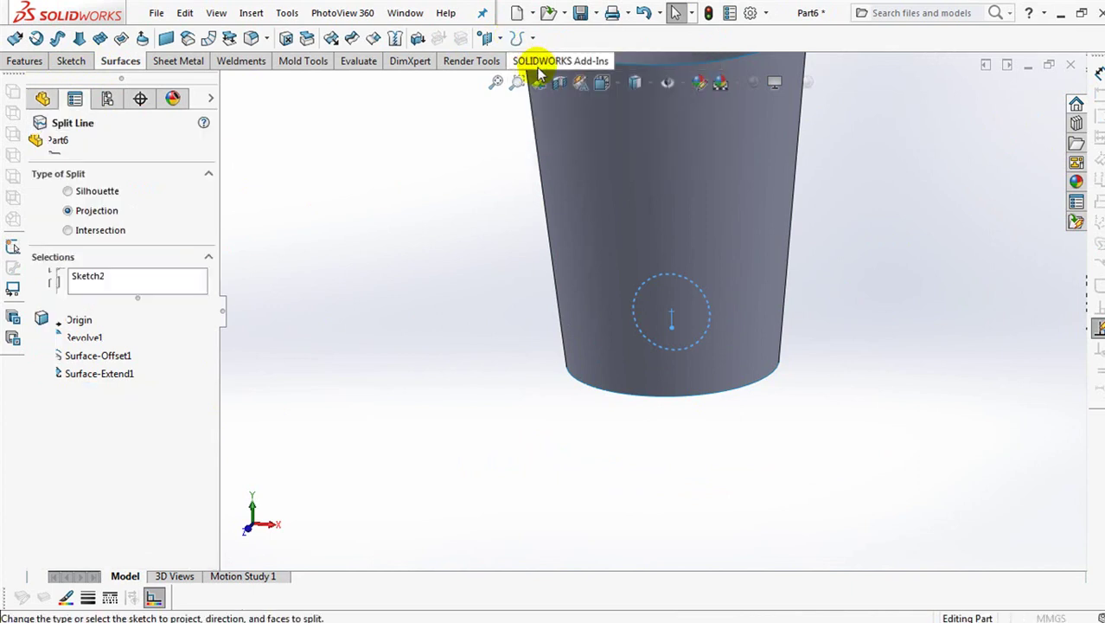
left_click(608, 227)
left_click(61, 355)
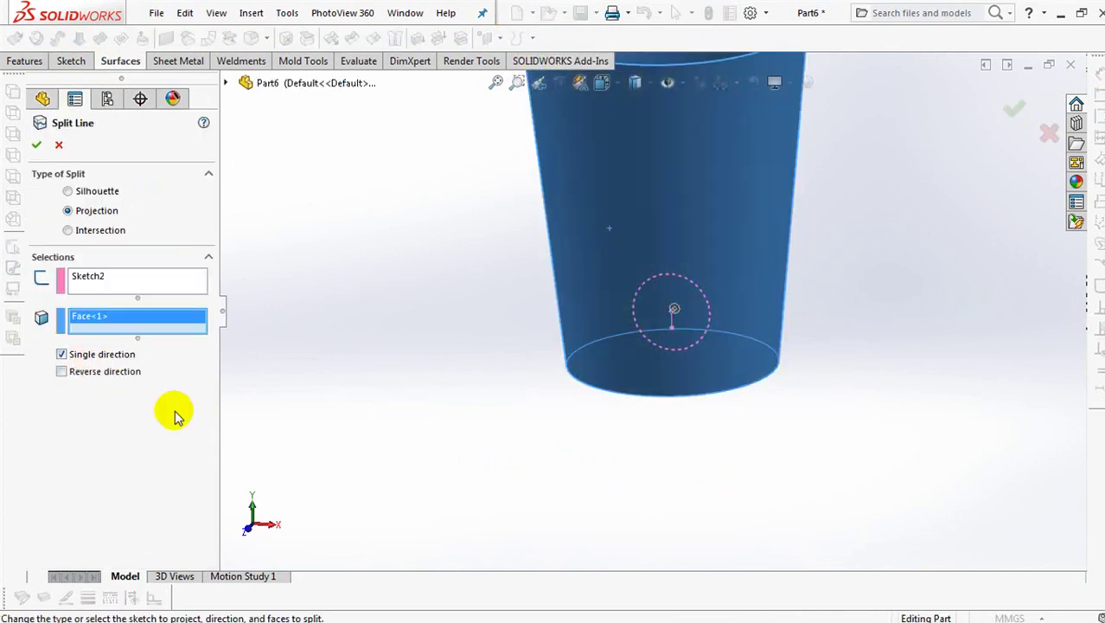
middle_click_drag(473, 419, 437, 407)
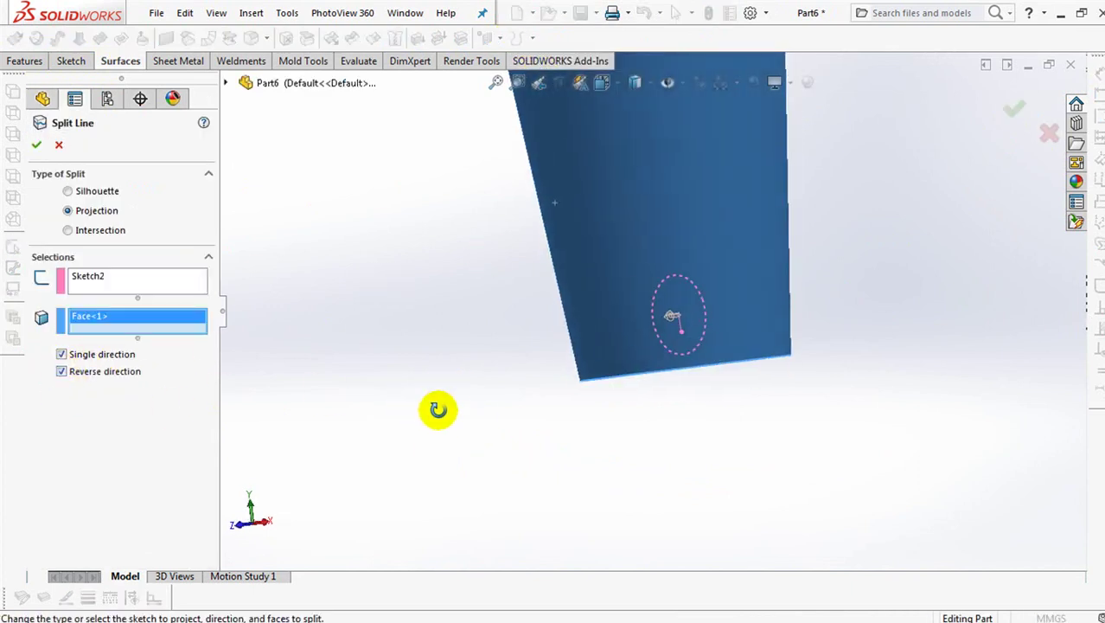
left_click(35, 147)
middle_click_drag(380, 348, 412, 351)
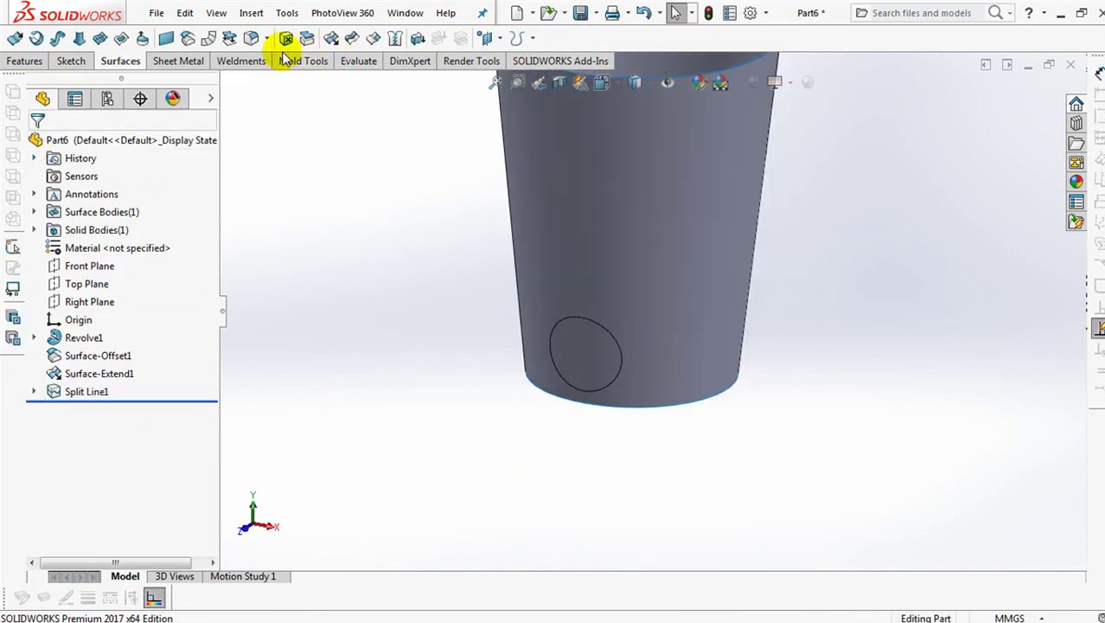
Copy the split circular patch as Surface-Offset2 and hide the cup
left_click(188, 41)
left_click(579, 347)
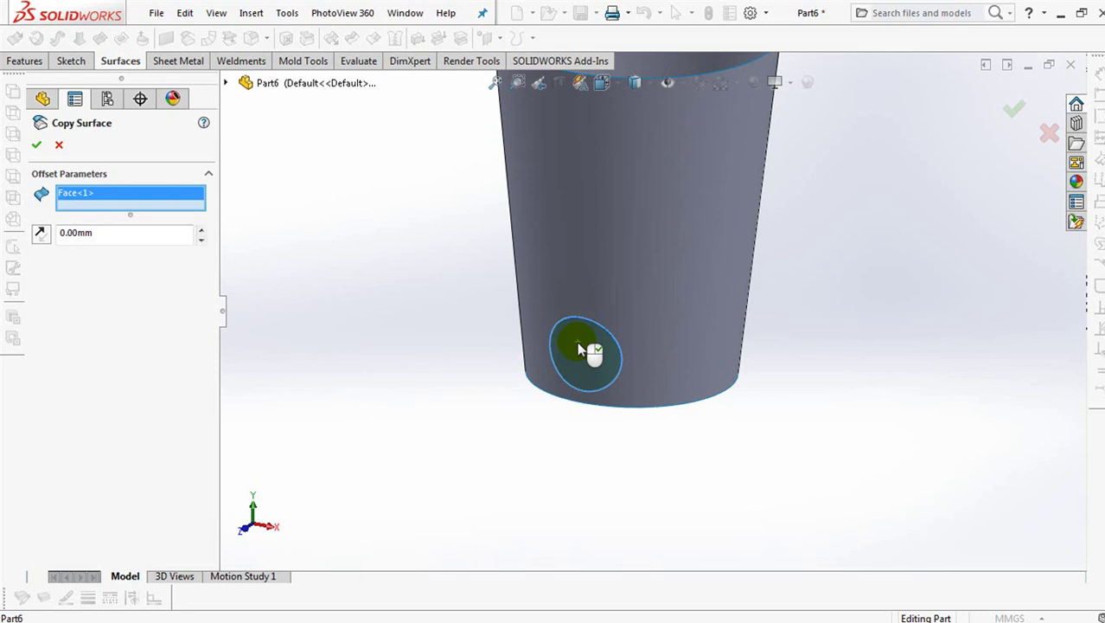
left_click(38, 149)
left_click(605, 227)
left_click(526, 227)
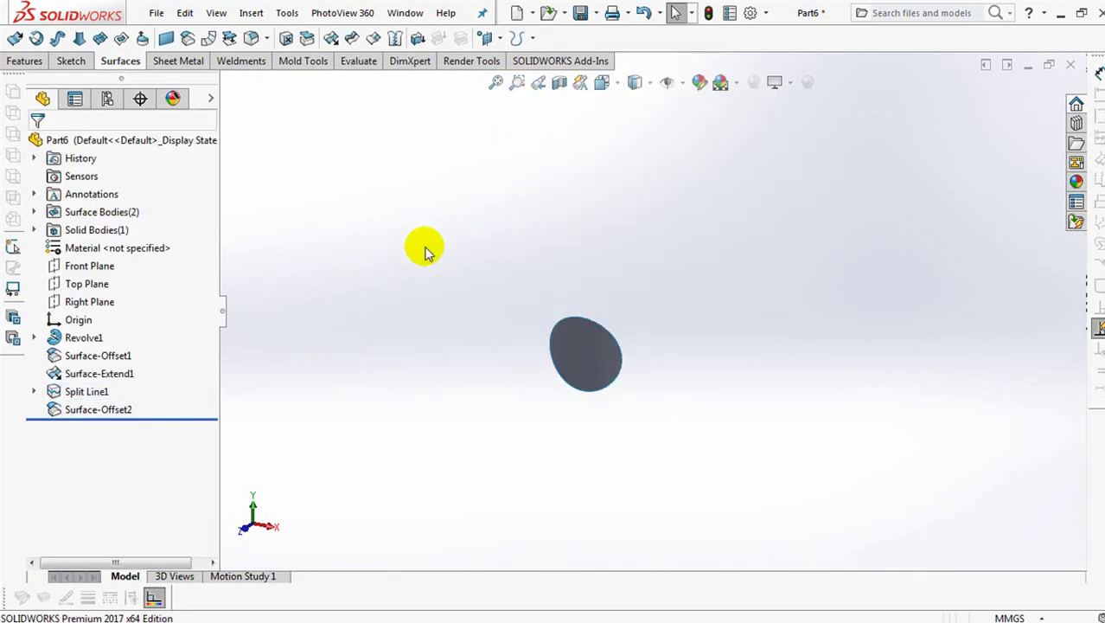
Set up a 0.40mm Thicken on the offset circle surface
left_click(417, 41)
left_click_drag(123, 259, 40, 257)
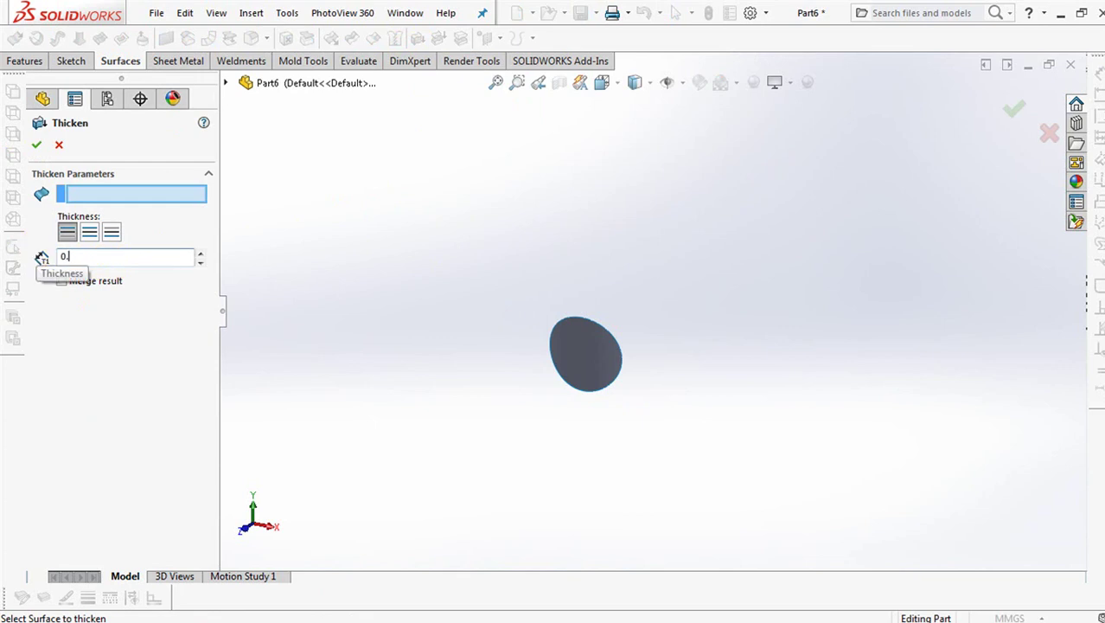
left_click(578, 353)
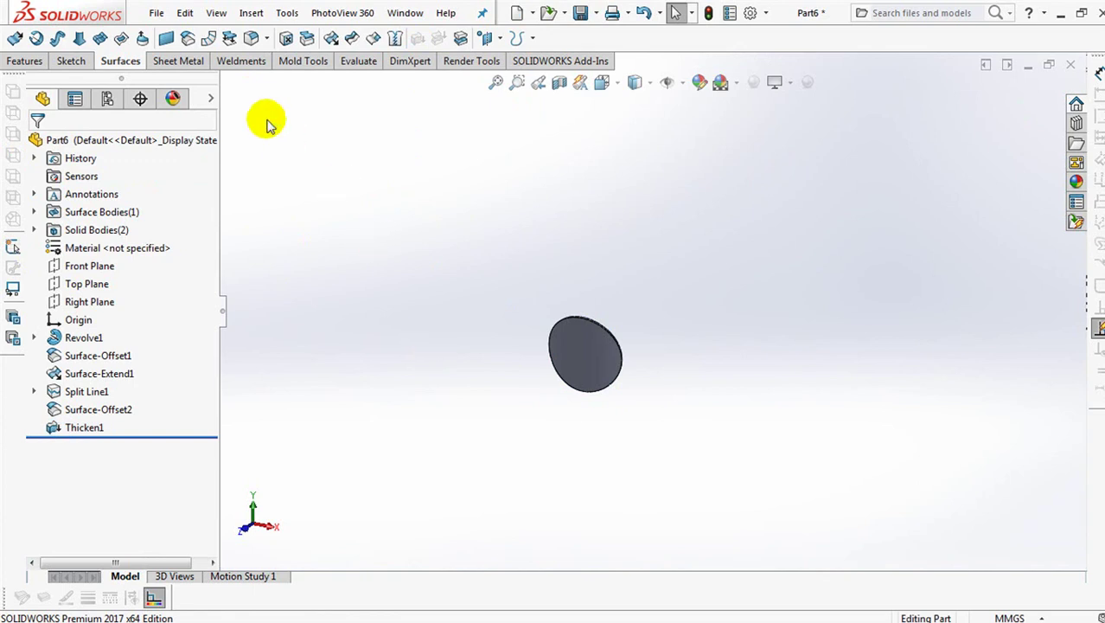
Add a 0.90mm dome to the disc face and view the model from the front
left_click(26, 62)
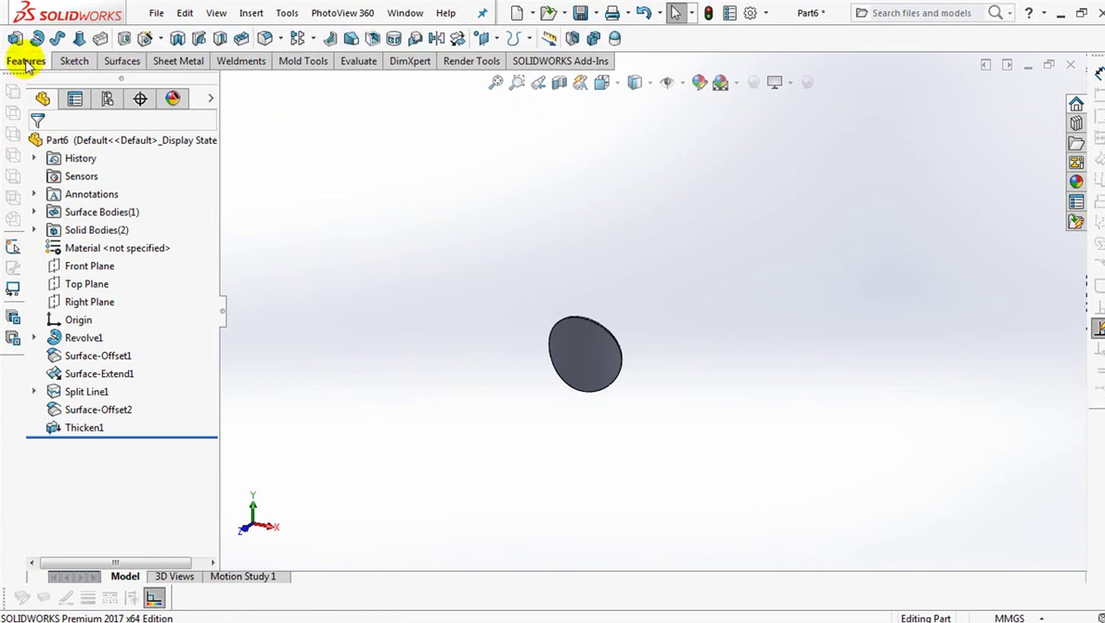
left_click(615, 39)
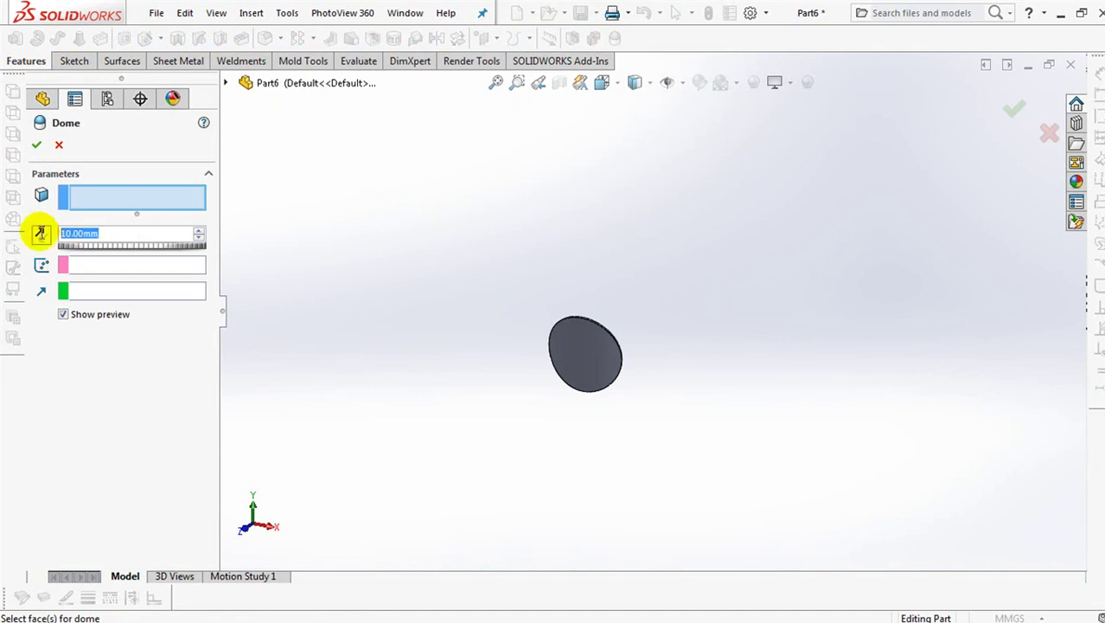
type("0.9")
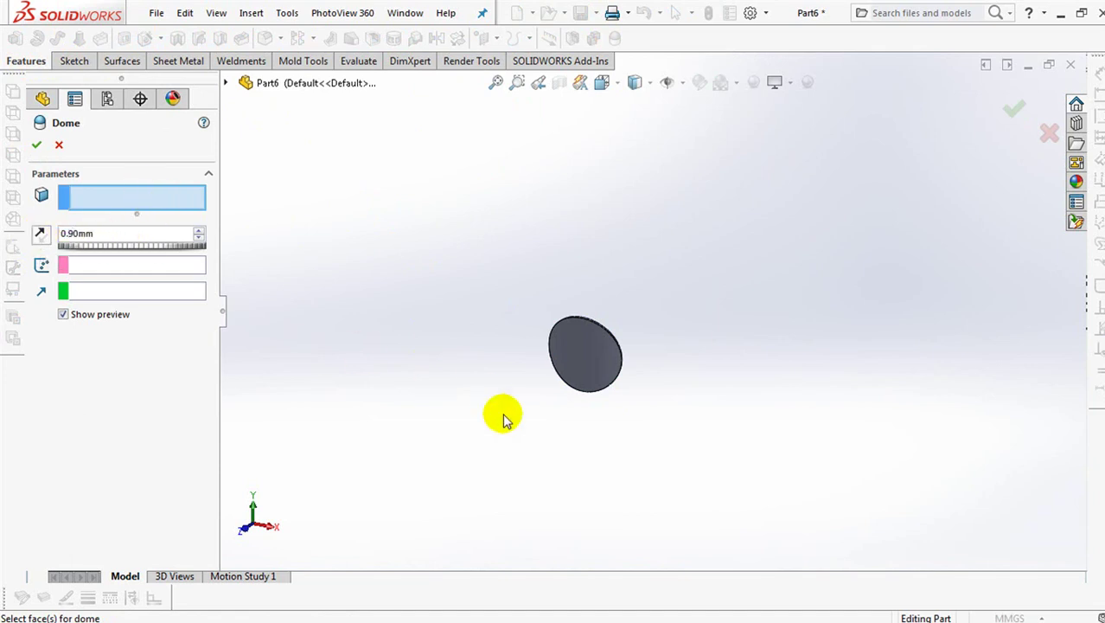
type("f")
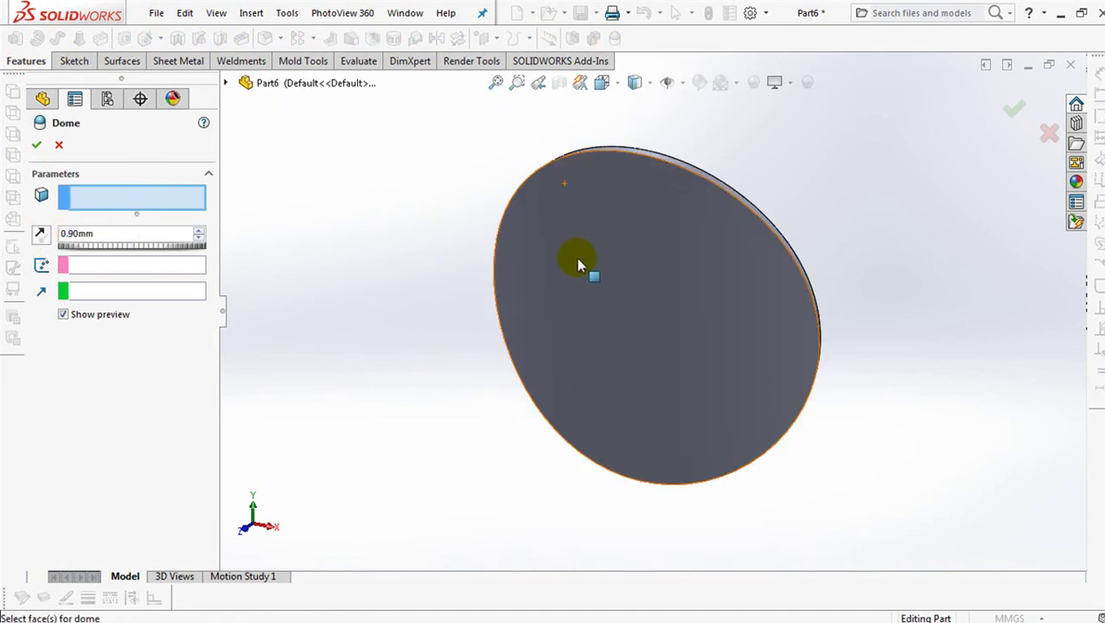
left_click(577, 258)
mouse_move(510, 397)
middle_mouse_down()
mouse_move(515, 212)
mouse_move(495, 402)
mouse_move(459, 513)
middle_mouse_up()
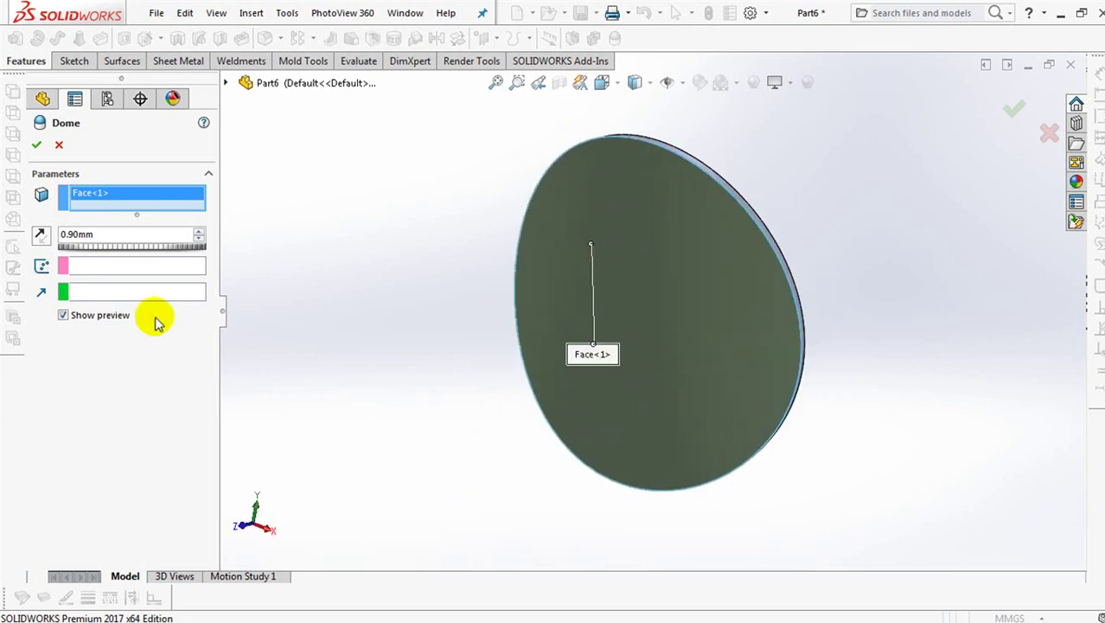
left_click(36, 145)
key("ctrl+1")
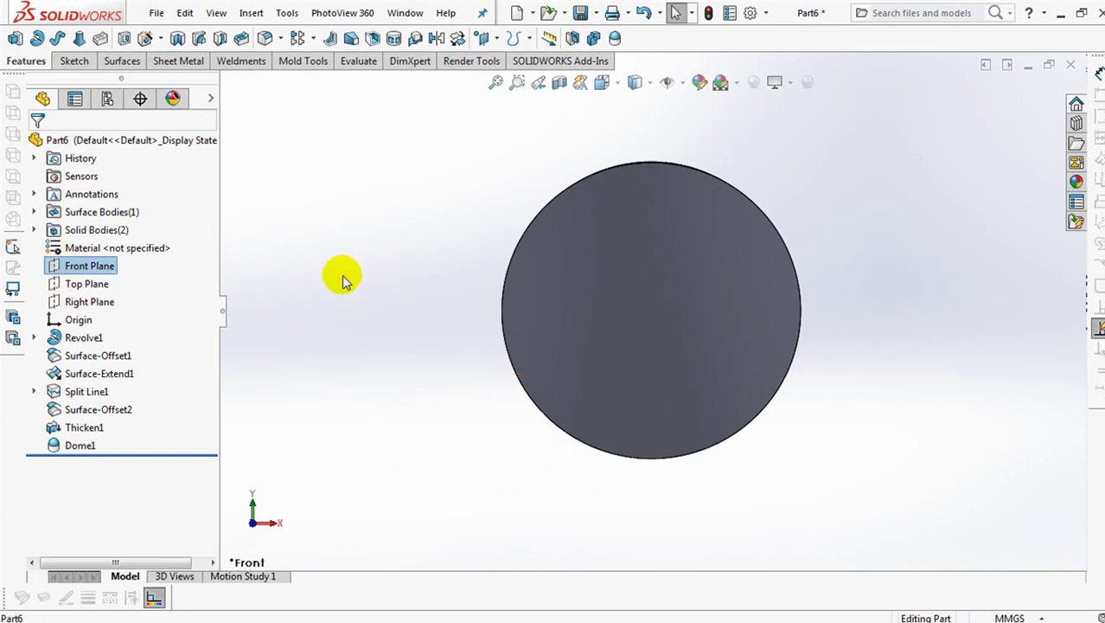
Start a new sketch on the Front Plane and hide Sketch2
left_click(400, 259)
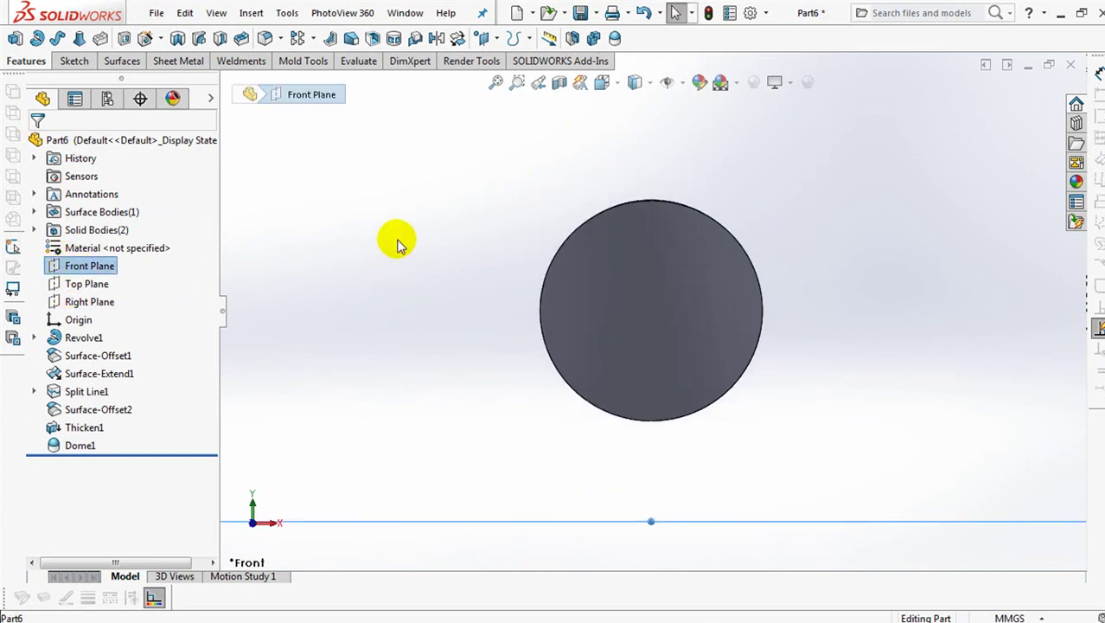
left_click(35, 391)
left_click(73, 412)
right_click(75, 413)
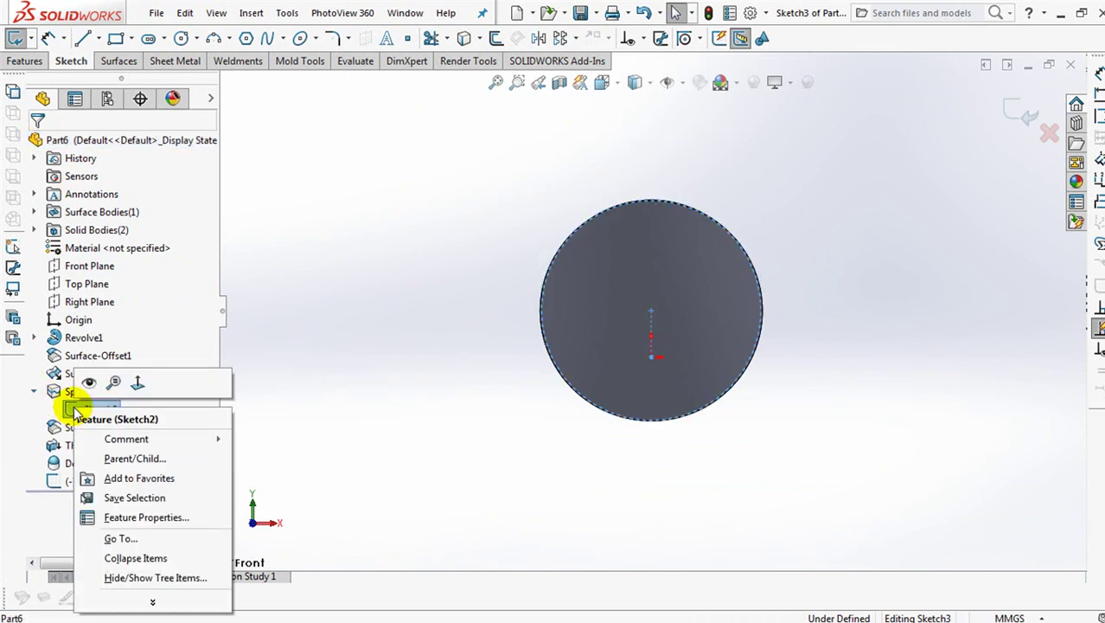
left_click(86, 383)
Draw a 3-sided construction polygon centred on the sketch origin
left_click(247, 38)
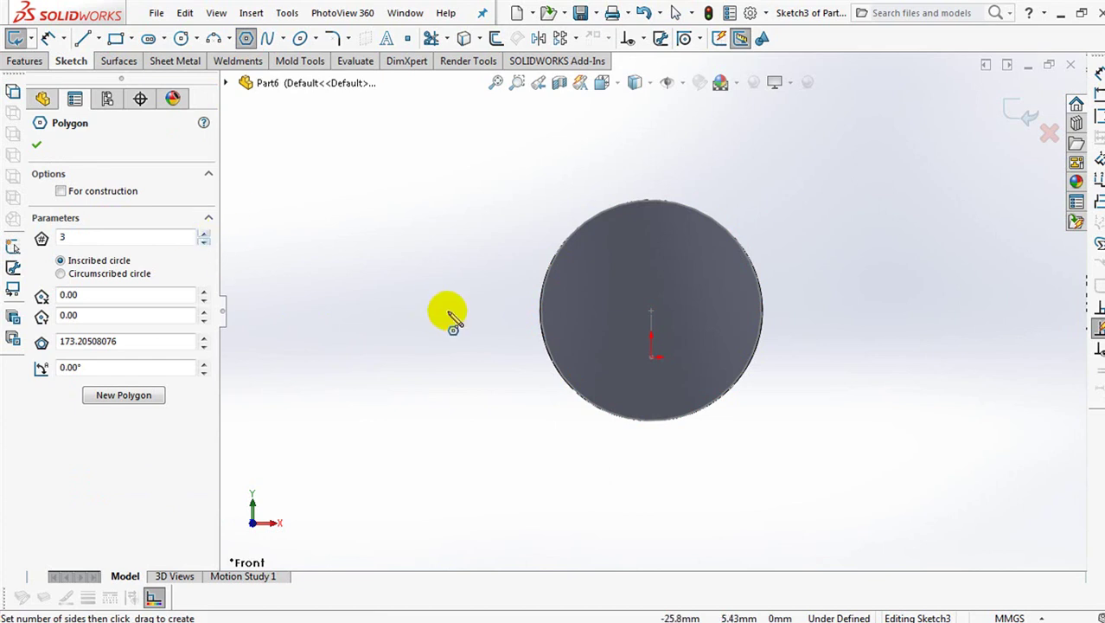
left_click(653, 313)
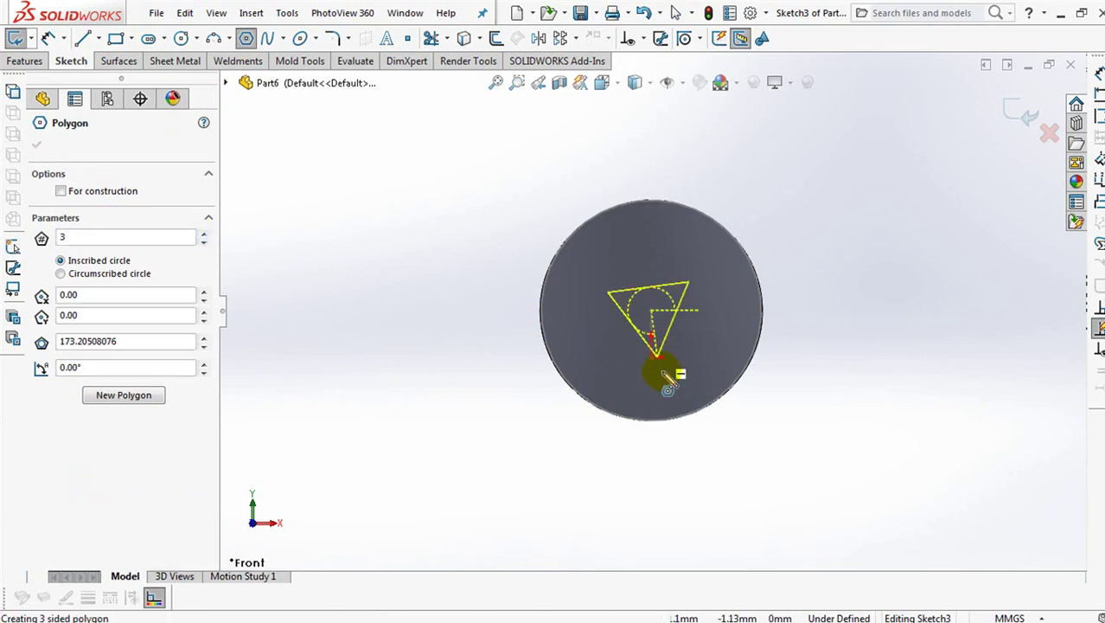
left_click(652, 422)
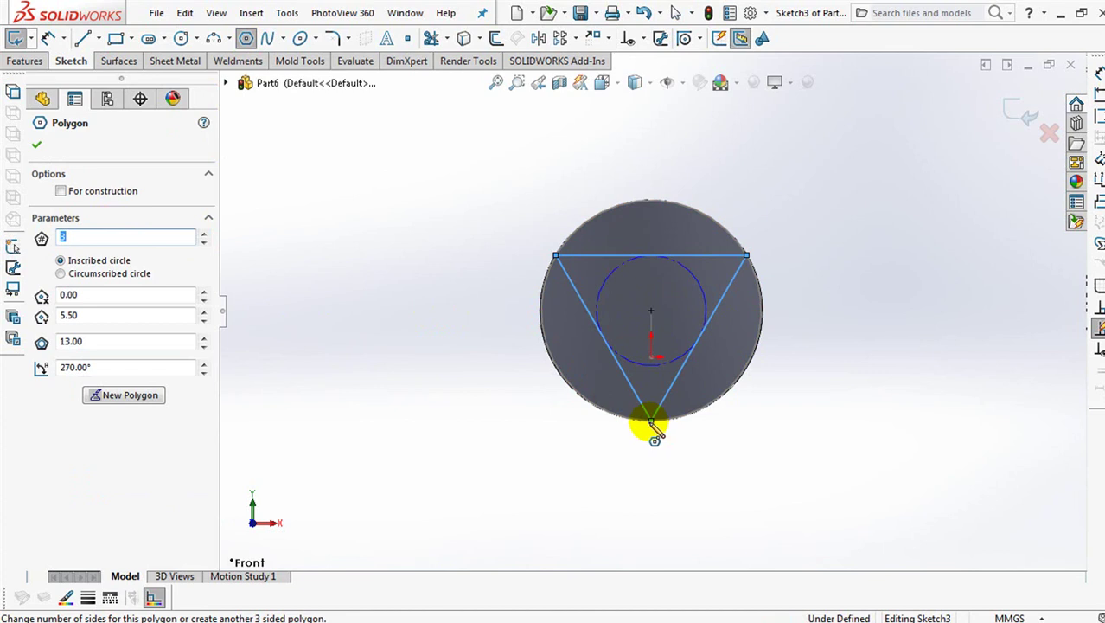
left_click(35, 147)
right_click(294, 208)
left_click(325, 219)
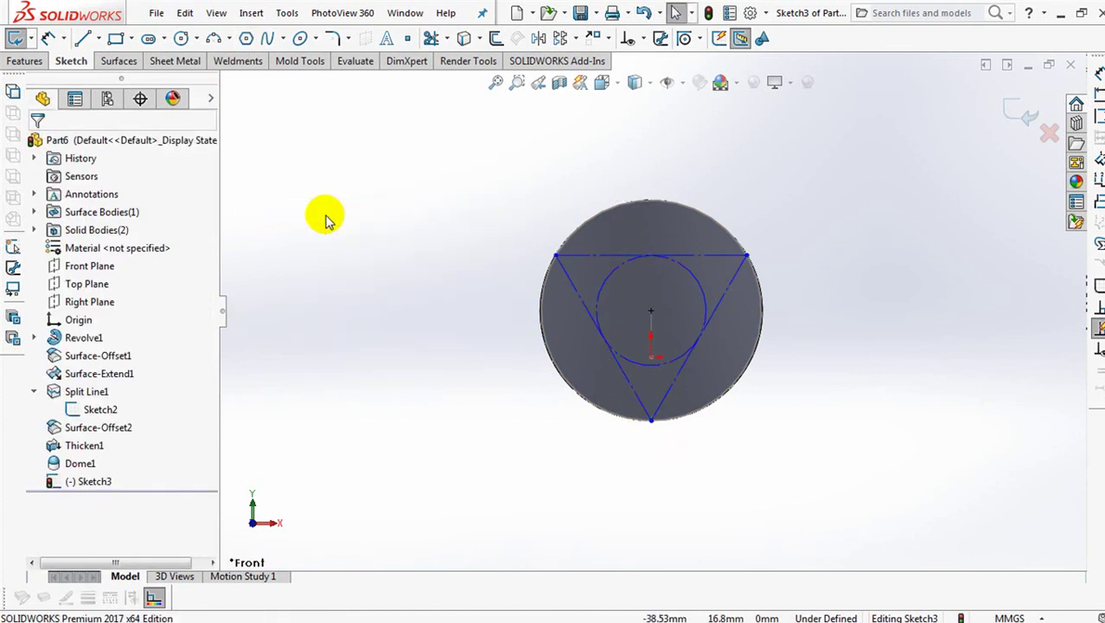
Make the triangle's top side horizontal and its bottom corner coincident with the circle
left_click(579, 254)
left_click(627, 178)
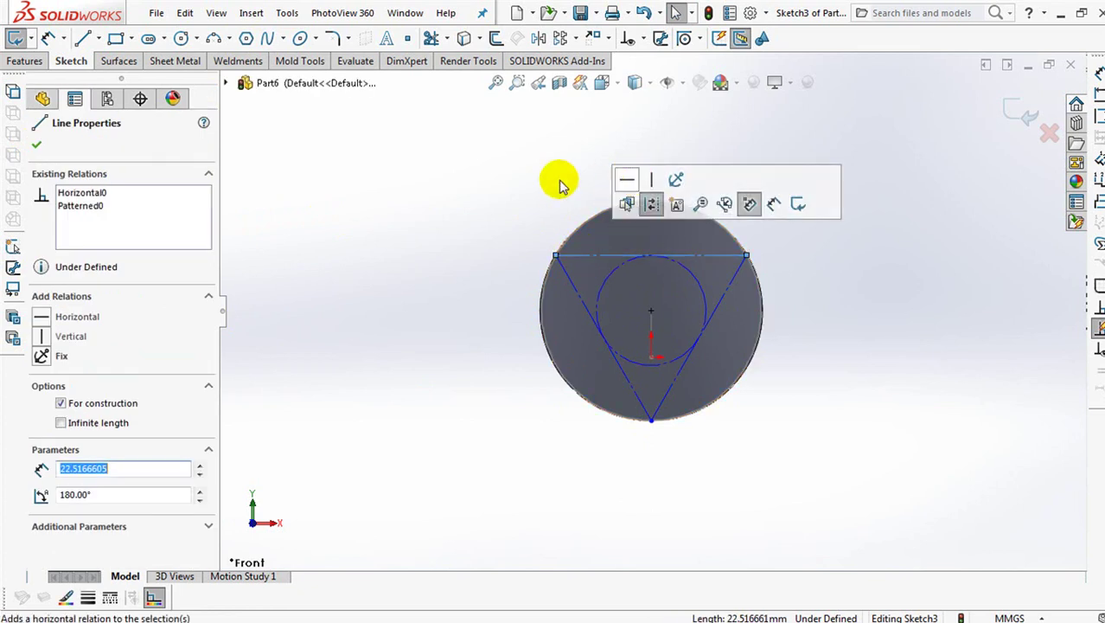
left_click(523, 182)
left_click(636, 39)
left_click(651, 74)
left_click(652, 421)
left_click(741, 373)
left_click(42, 427)
left_click(37, 145)
Draw centerlines from each of the three triangle corners to its centre
left_click(98, 38)
left_click(112, 79)
left_click(555, 256)
left_click(651, 310)
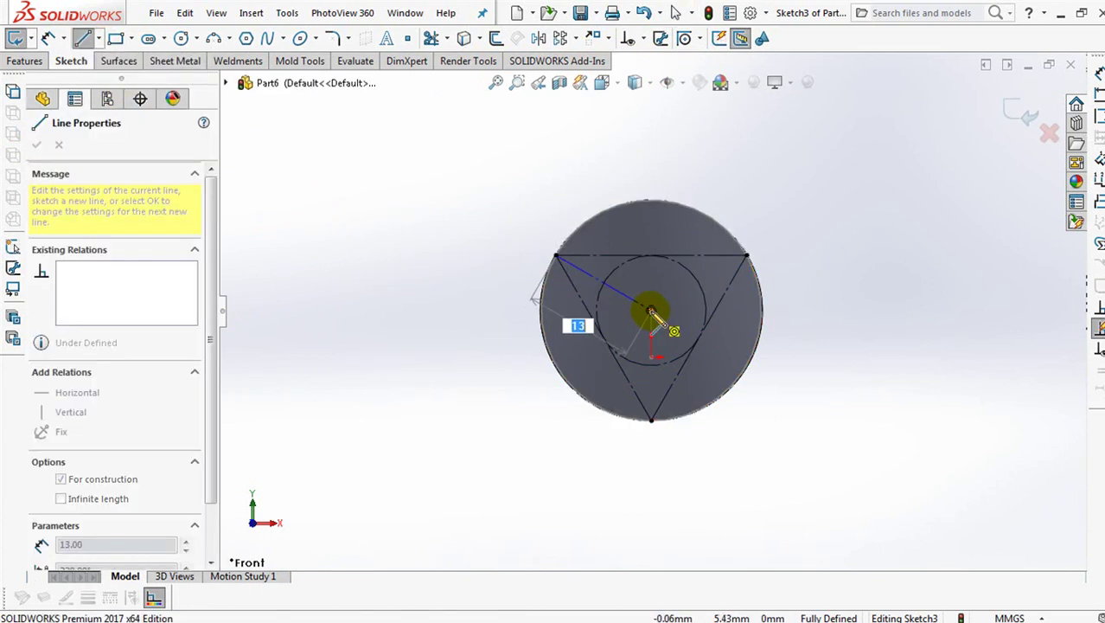
left_click(745, 256)
key("Escape")
key("Escape")
left_click(106, 99)
left_click(652, 420)
left_click(651, 309)
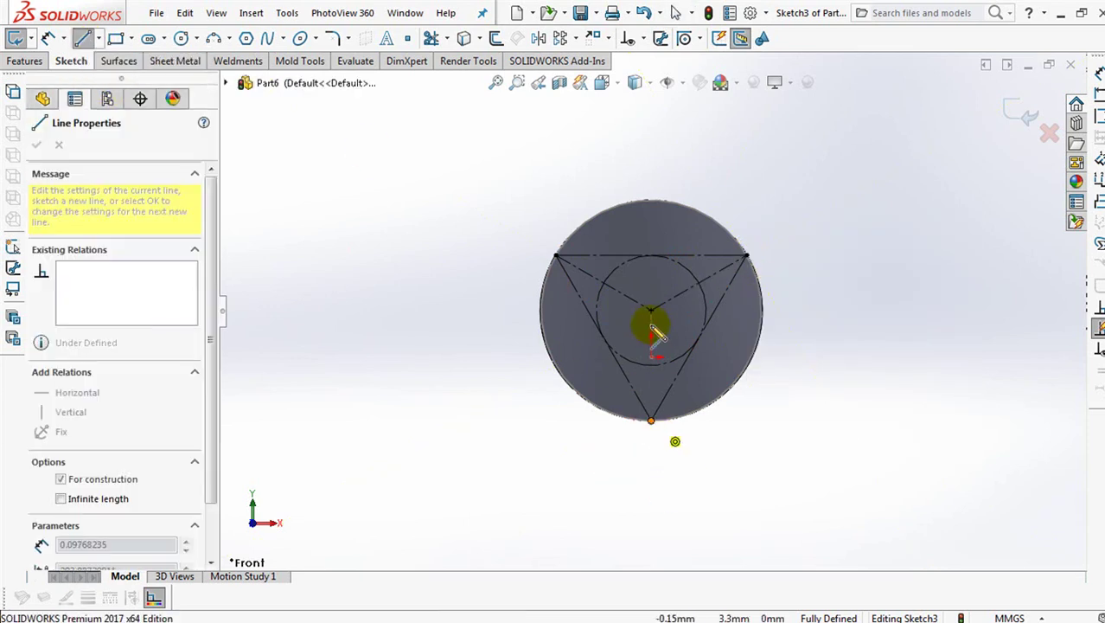
right_click(657, 320)
left_click(699, 319)
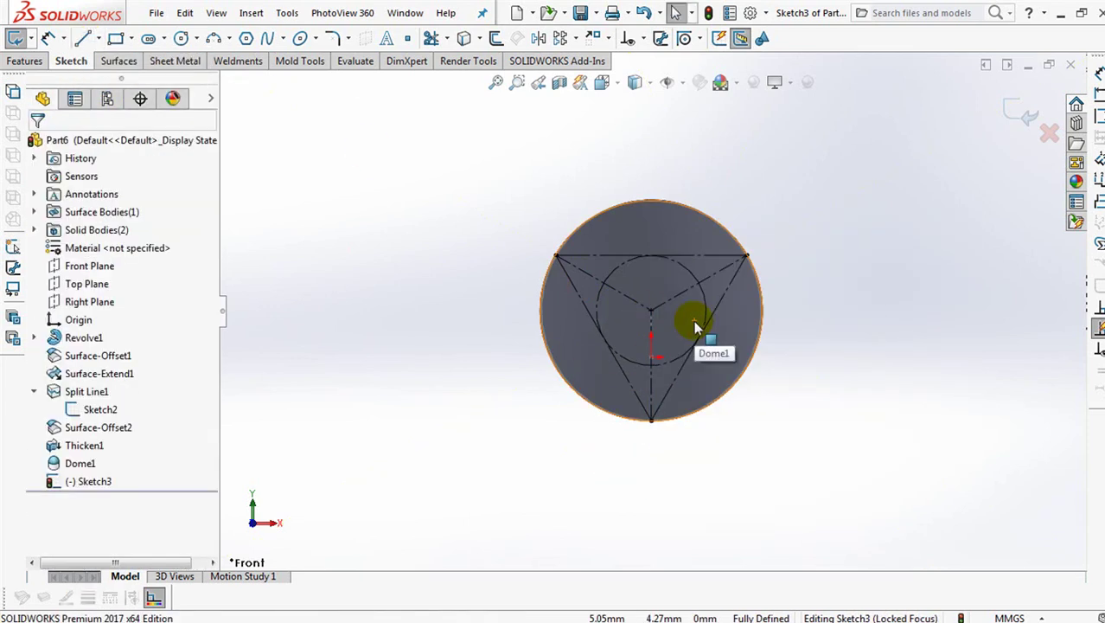
Offset the three centerlines 3.00 mm bi-directionally
left_click(495, 39)
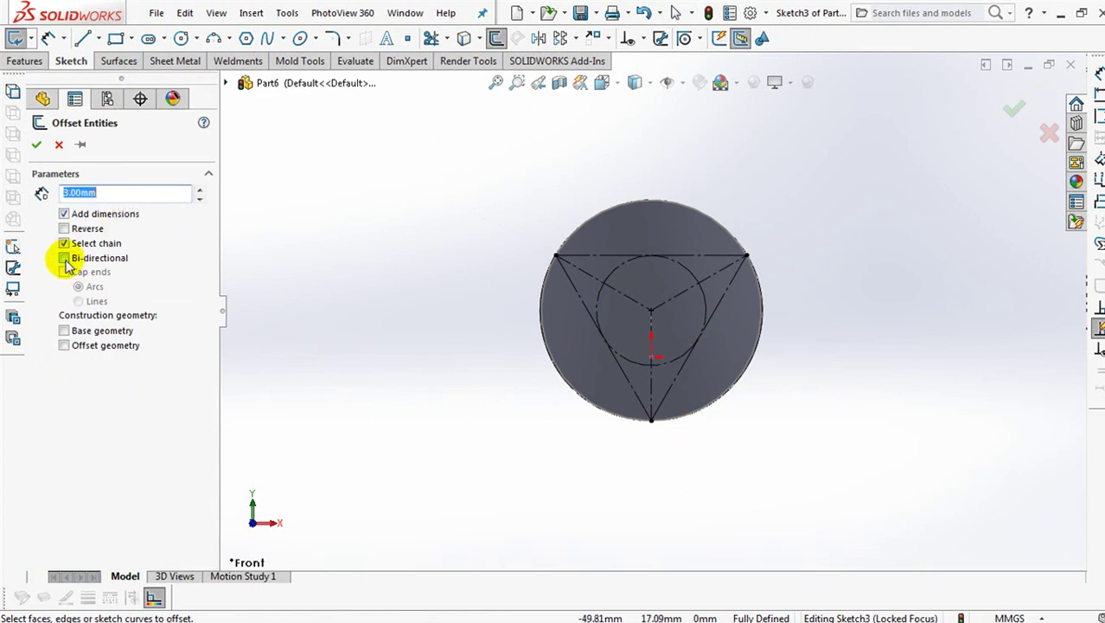
left_click(83, 144)
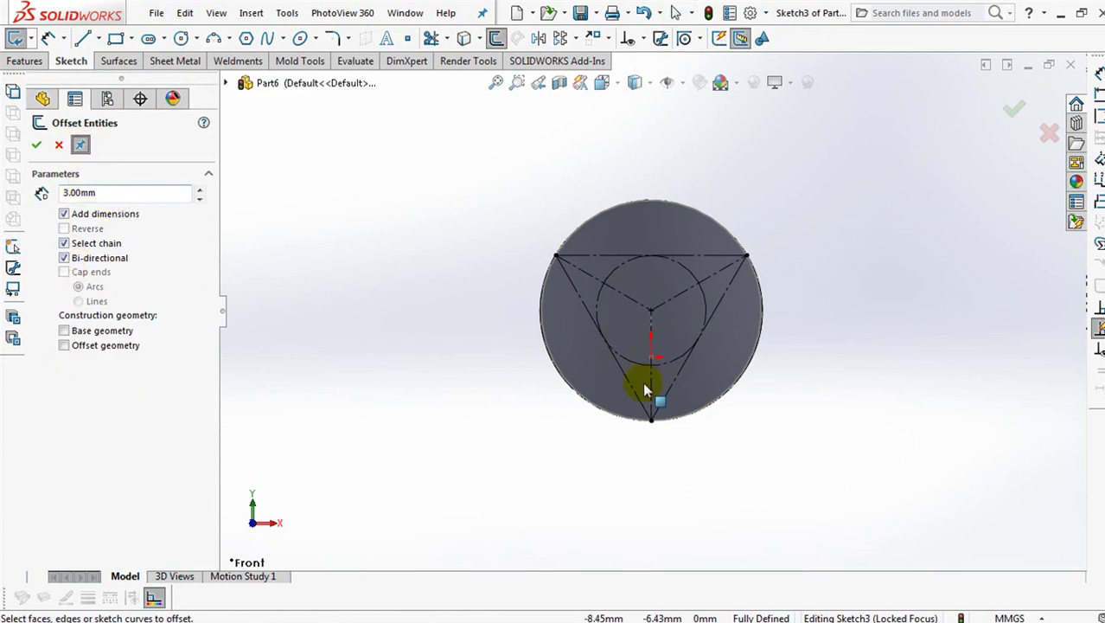
left_click(630, 303)
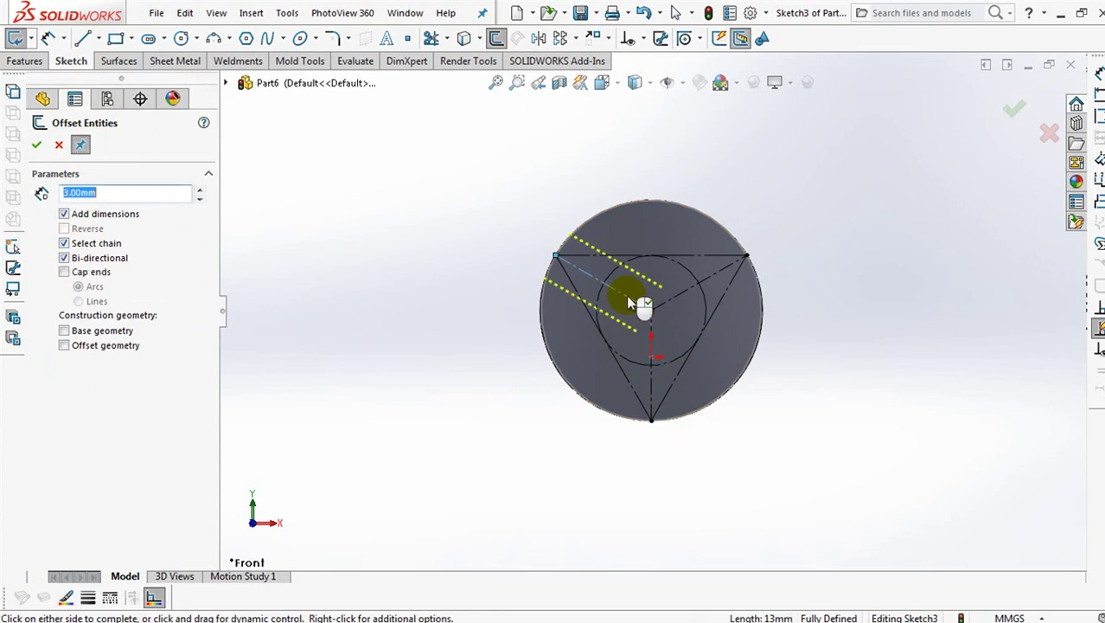
left_click(651, 391)
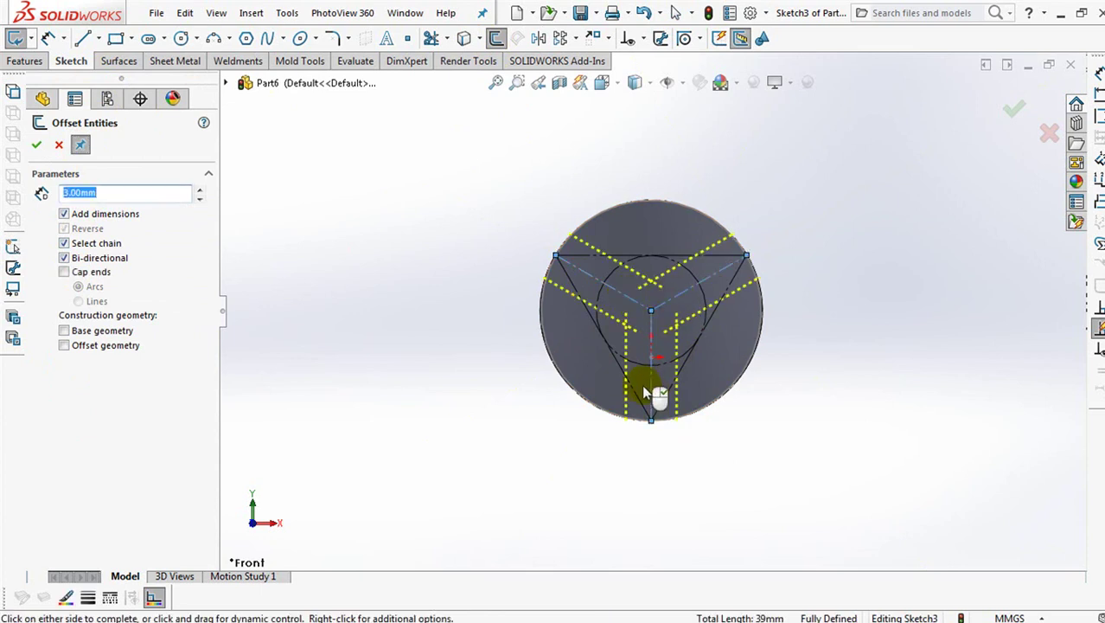
left_click(35, 146)
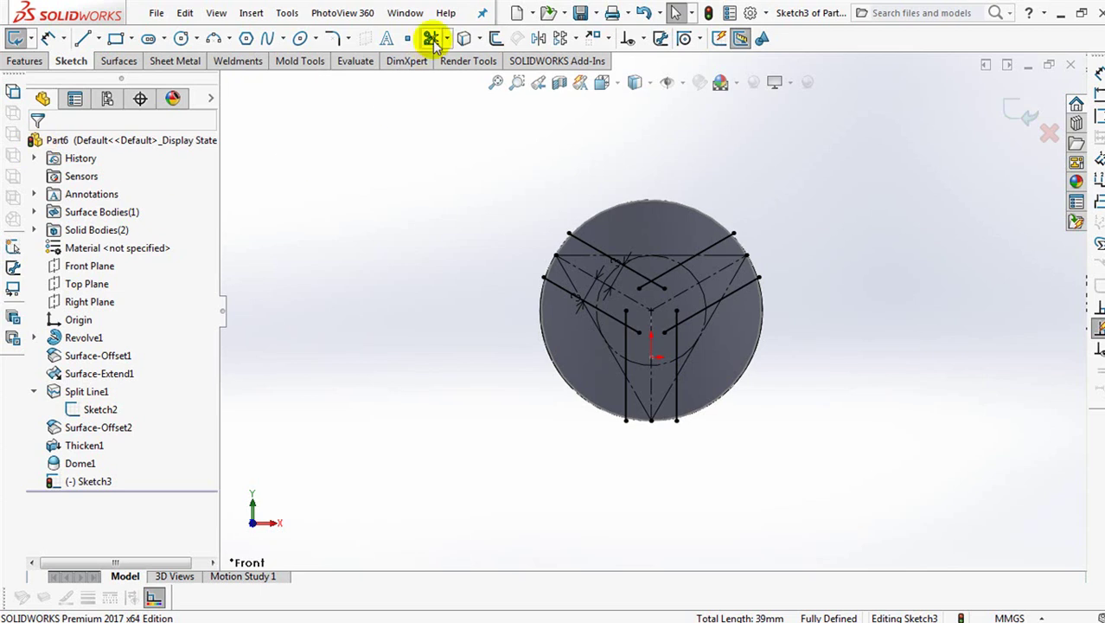
Trim to corner at the three intersections to form the Y outline
left_click(430, 37)
left_click(50, 294)
left_click(640, 279)
left_click(668, 275)
left_click(678, 341)
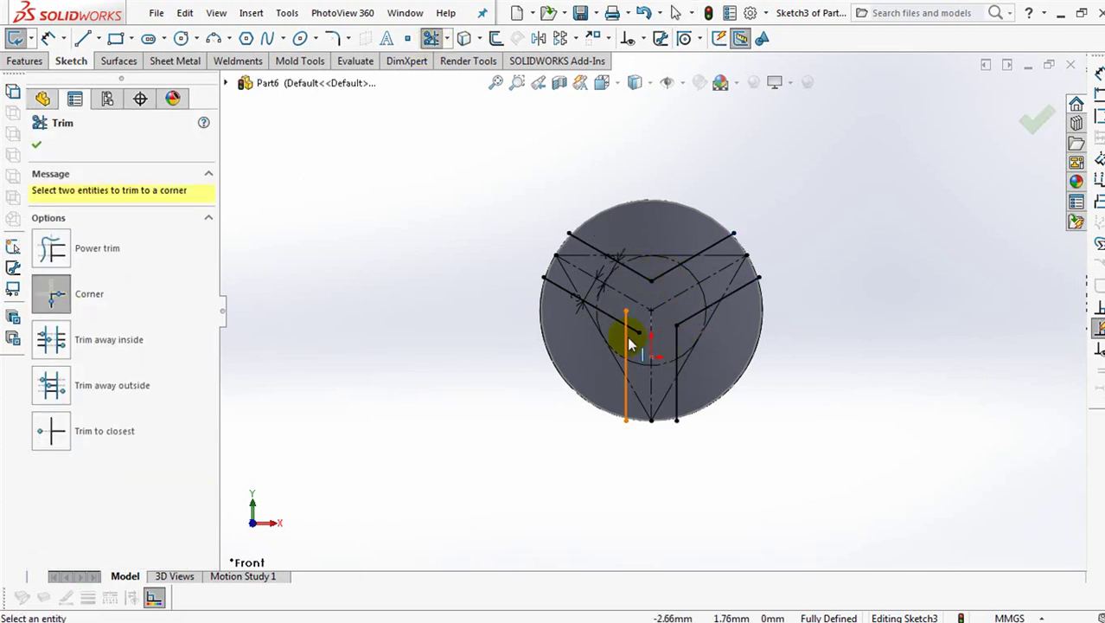
left_click(628, 348)
left_click(37, 145)
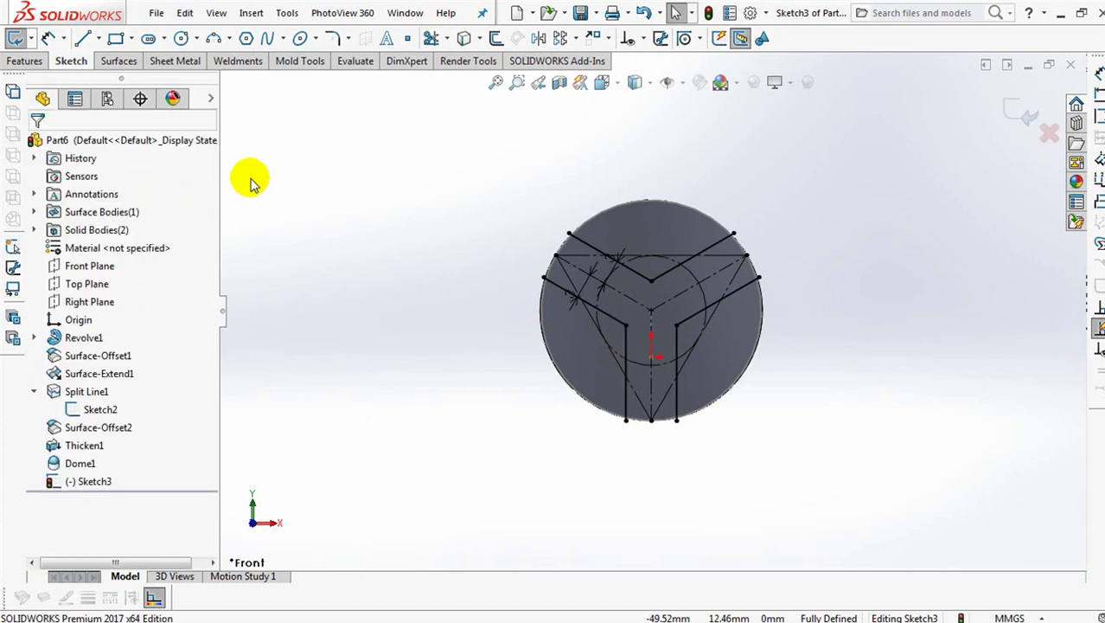
Split the domed disc along Sketch3, keeping Bodies 1, 2 and 4
left_click(1012, 108)
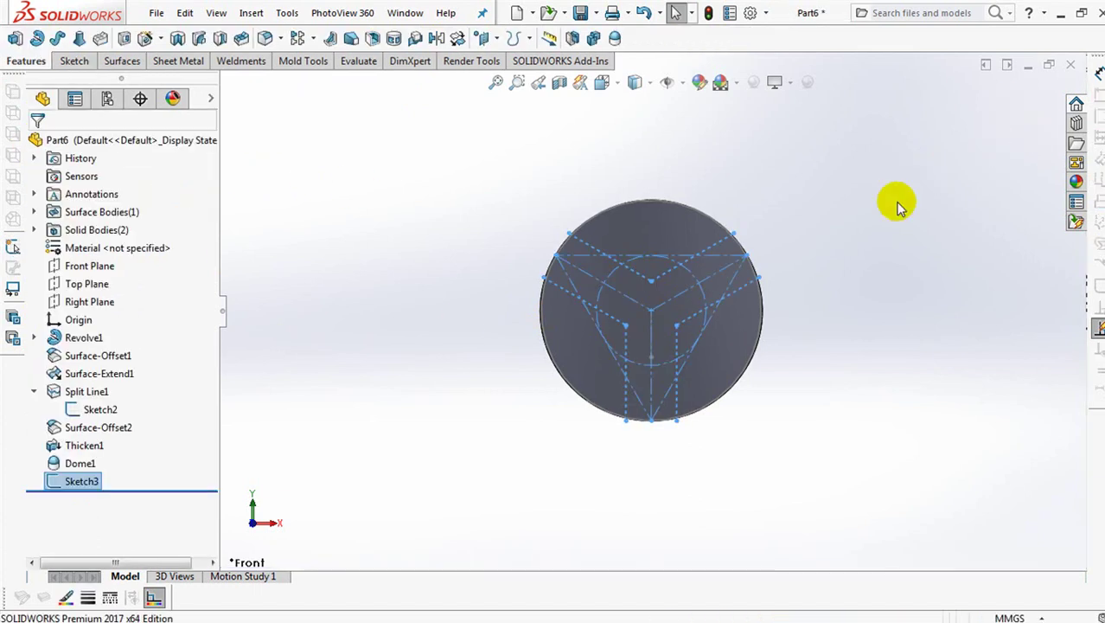
left_click(572, 38)
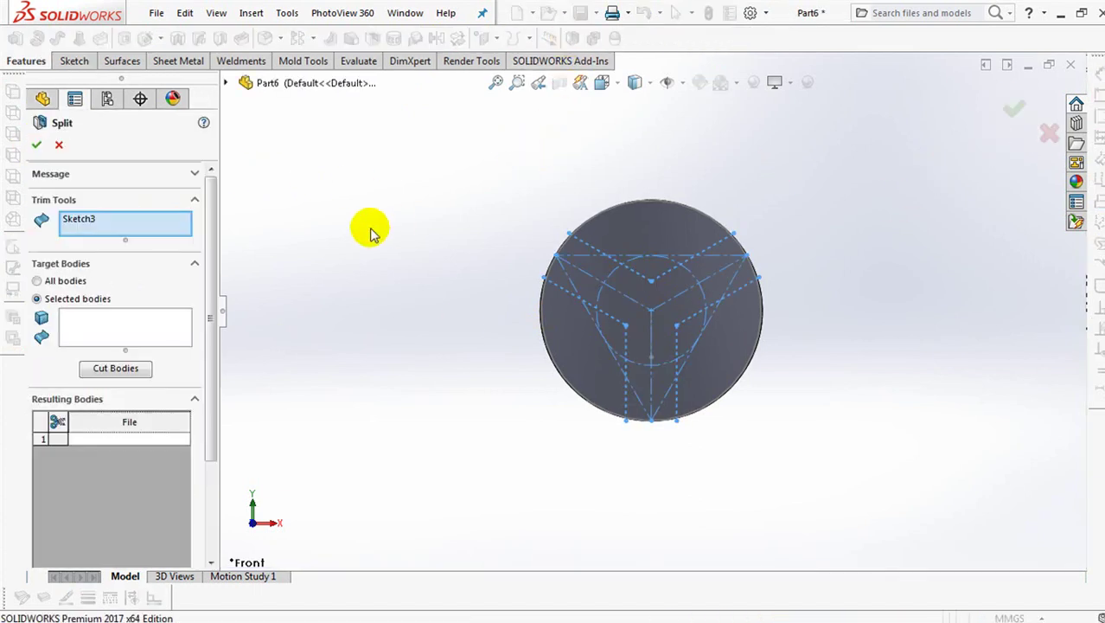
left_click(127, 337)
left_click(728, 360)
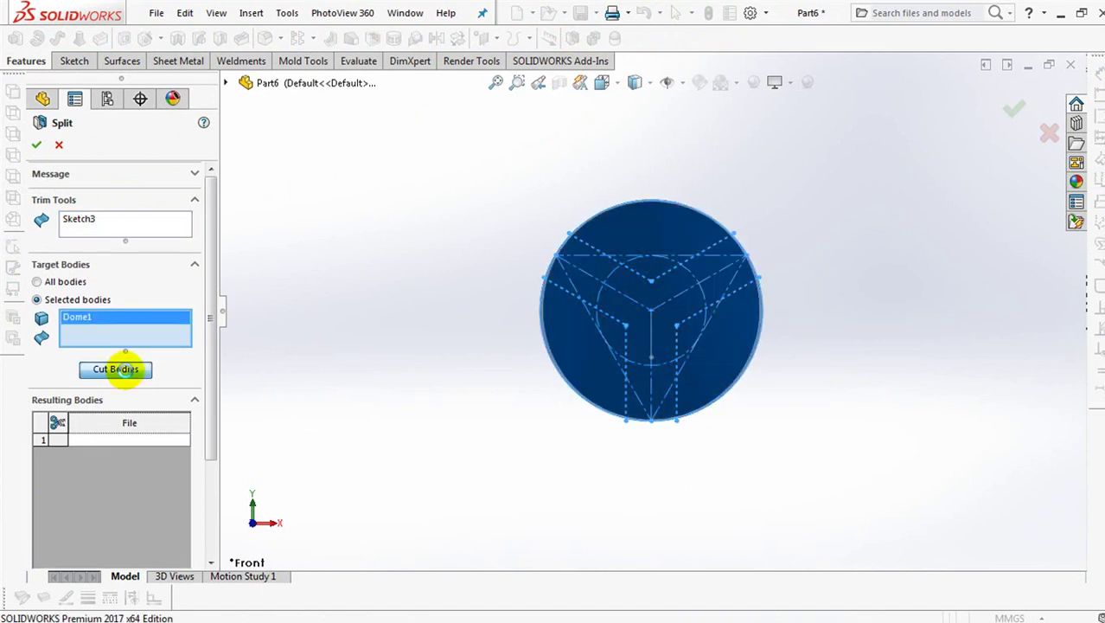
left_click(122, 370)
left_click(584, 348)
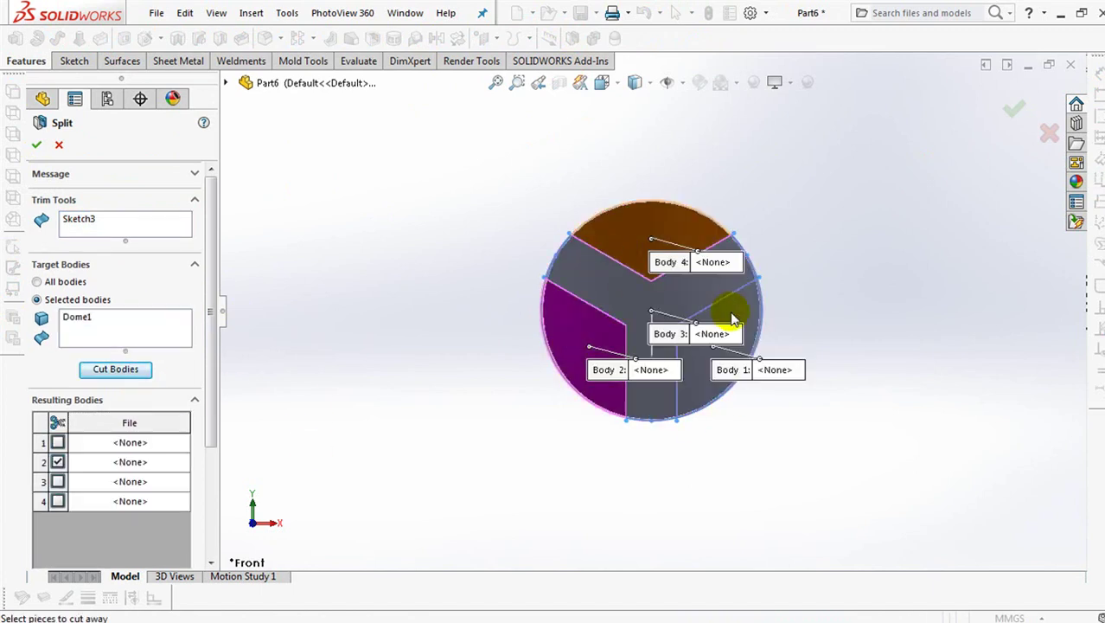
left_click(710, 315)
left_click_drag(208, 378, 207, 494)
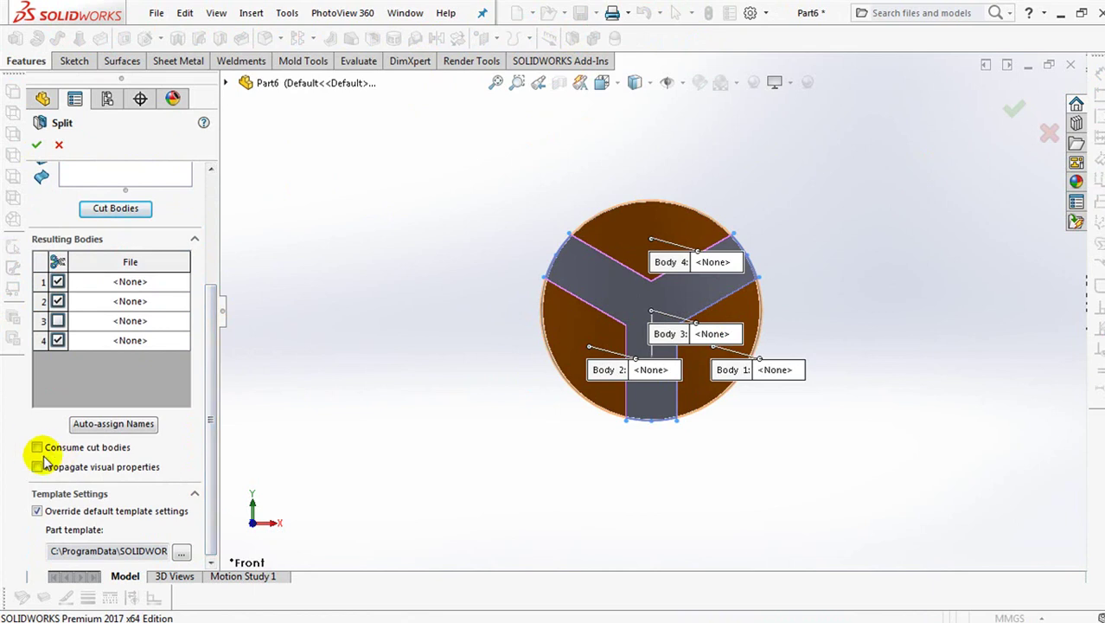
left_click(37, 147)
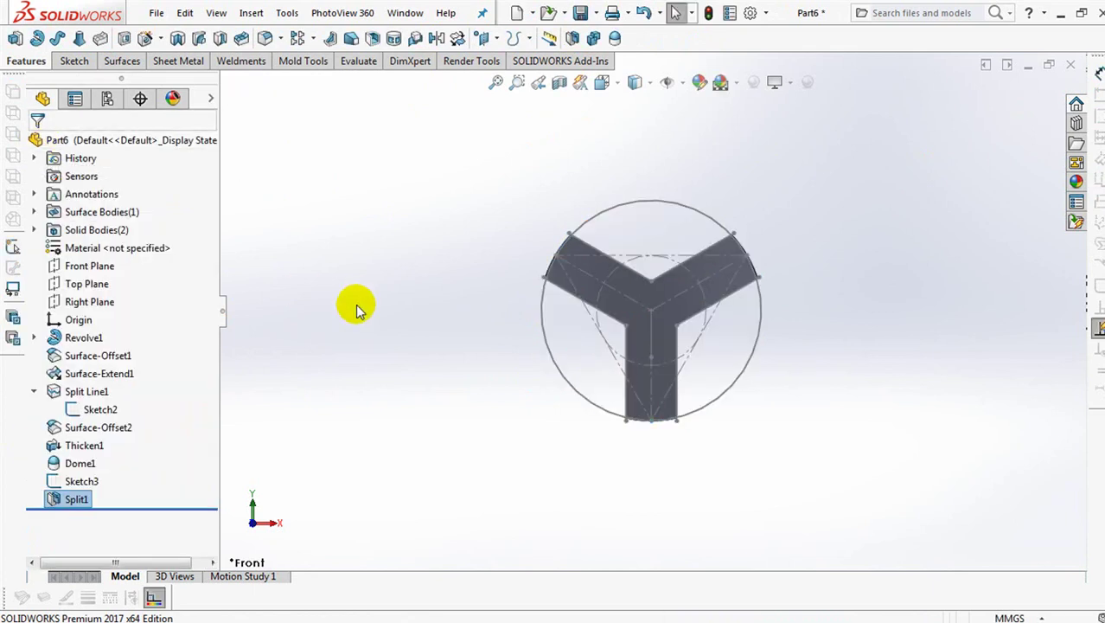
Hide Sketch2 and Sketch3, then orbit to view the Y emblem body
left_click(581, 388)
left_click(644, 344)
left_click(612, 355)
left_click(678, 301)
mouse_move(678, 301)
middle_mouse_down()
mouse_move(642, 345)
mouse_move(497, 229)
middle_mouse_up()
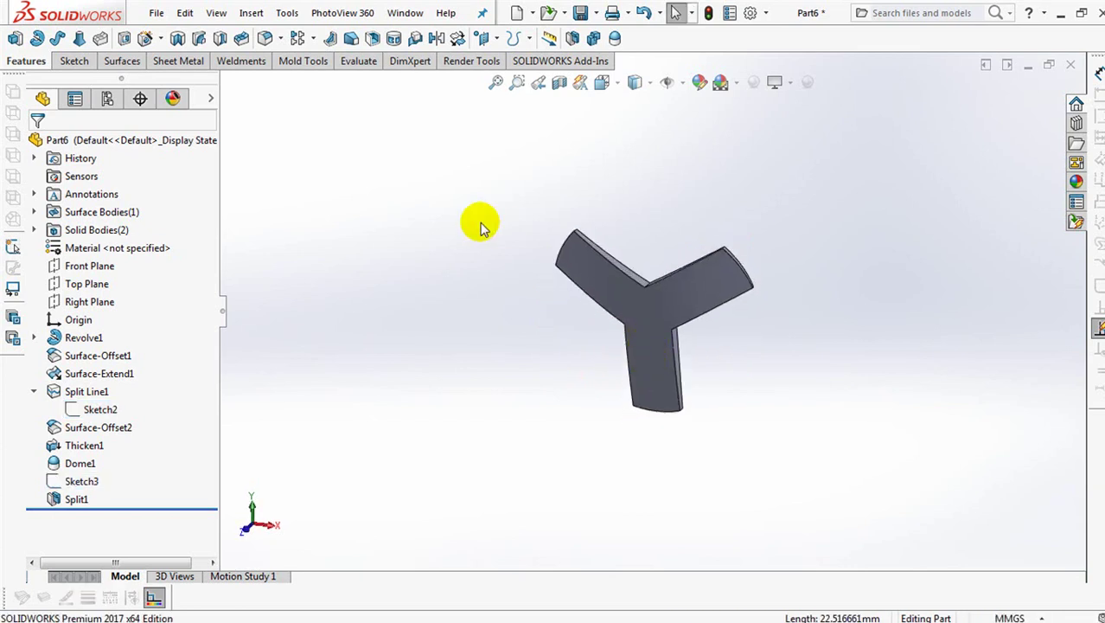
Fillet the Y emblem's three inner corner edges at 3 mm
type("3")
key("Return")
scroll(647, 293, "down", 2)
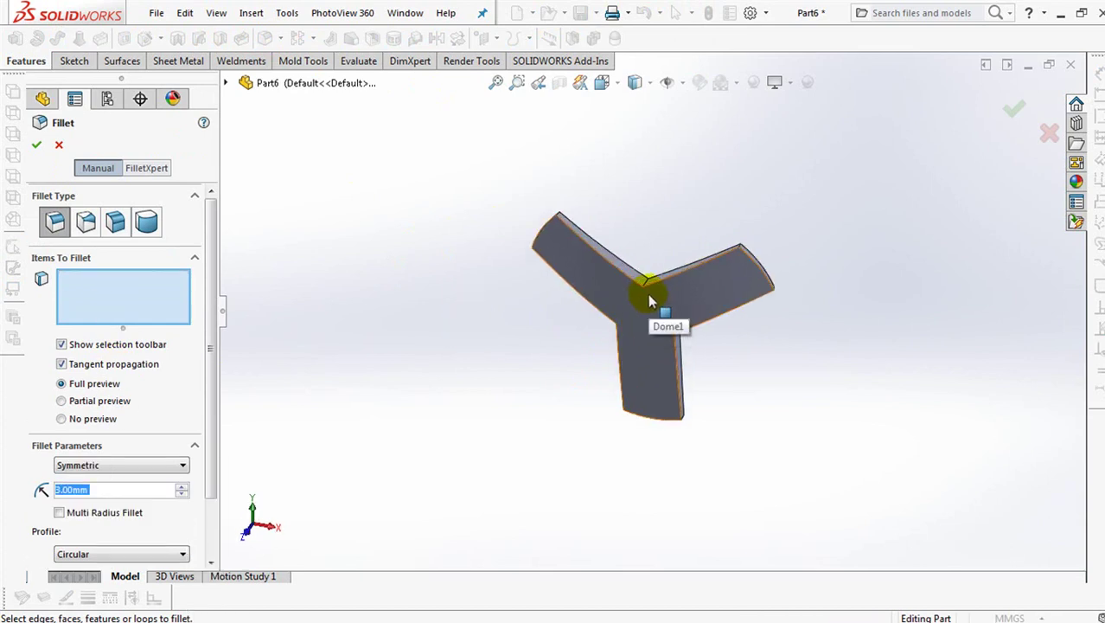
scroll(656, 332, "down", 3)
left_click(654, 277)
mouse_move(654, 277)
middle_mouse_down()
mouse_move(722, 362)
mouse_move(696, 338)
middle_mouse_up()
left_click(630, 376)
middle_click_drag(629, 376, 612, 390)
left_click(612, 391)
left_click(37, 145)
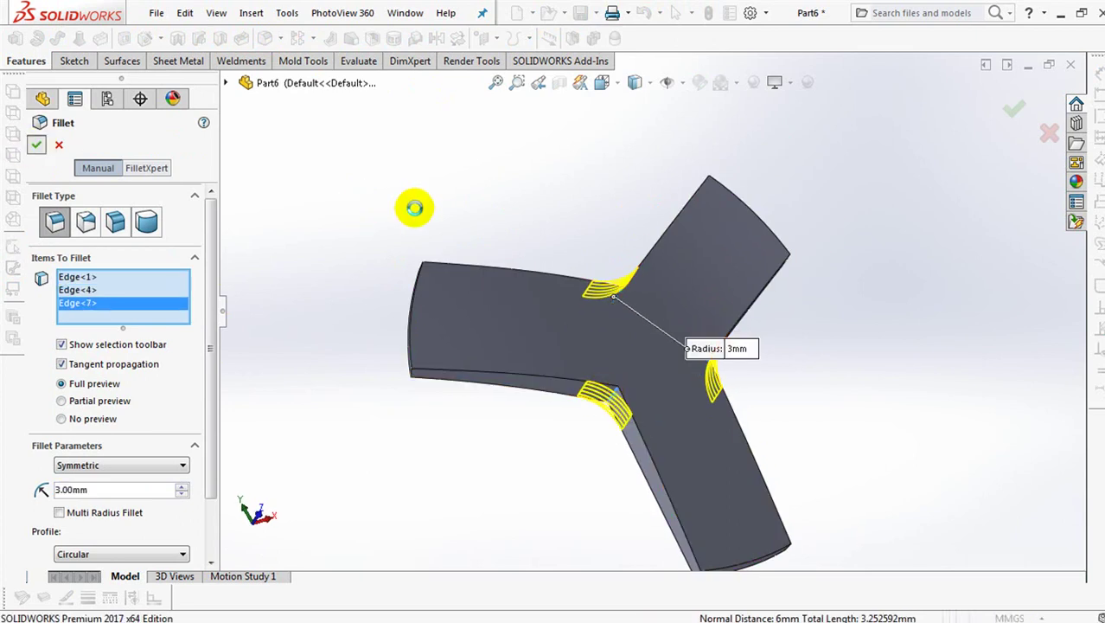
Fillet the emblem's three outline edge chains at 0.5 mm
left_click(266, 38)
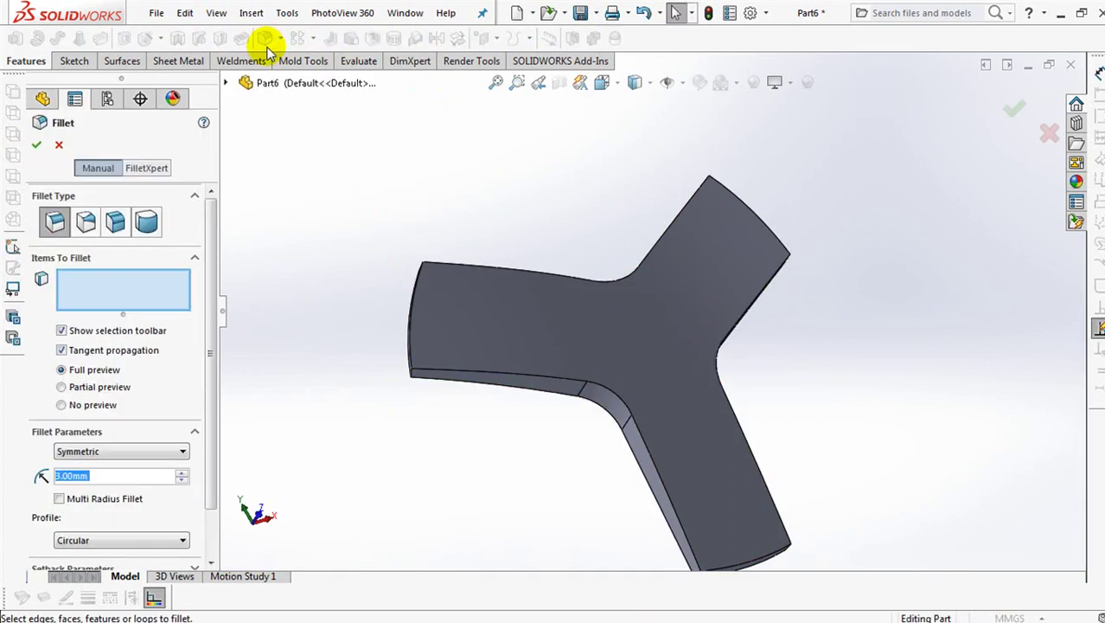
type("0.5")
left_click(128, 289)
left_click(598, 381)
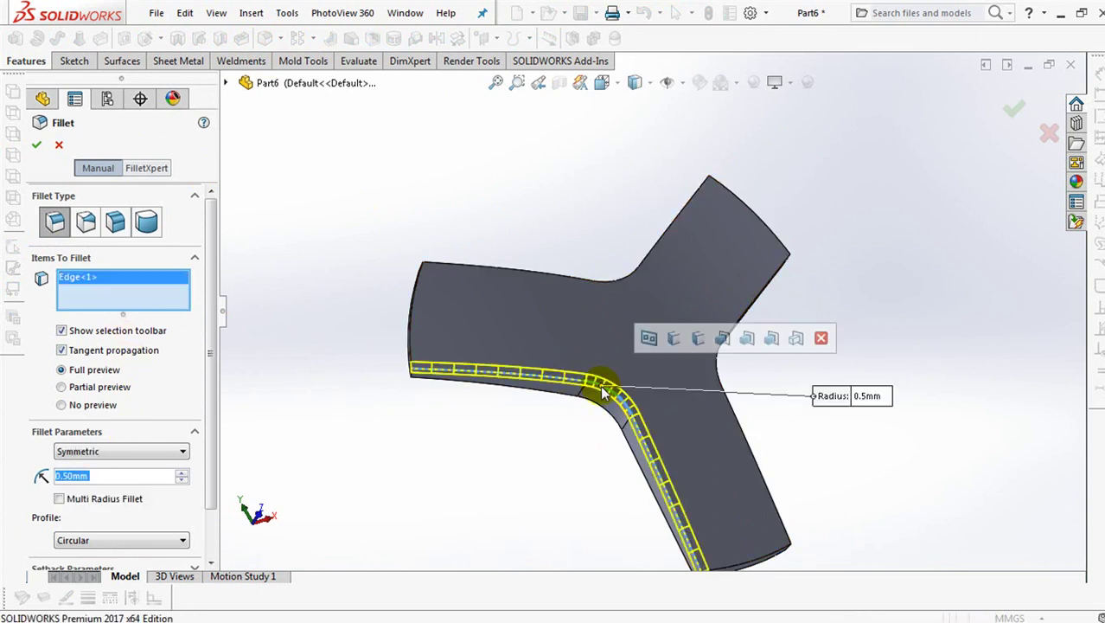
left_click(601, 284)
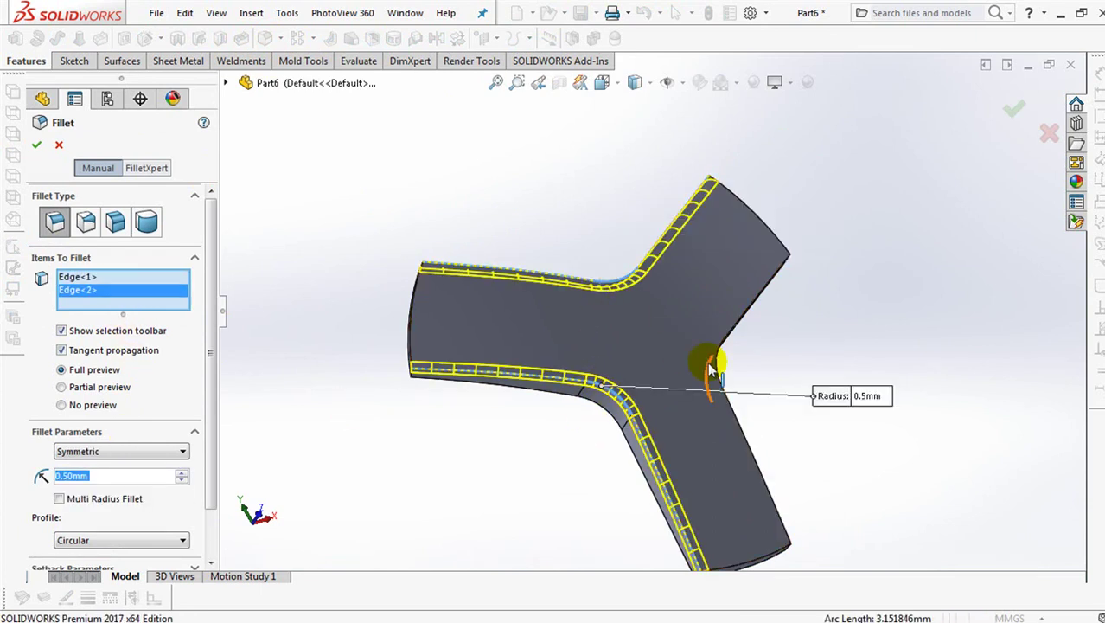
middle_click_drag(712, 365, 734, 350)
left_click(733, 350)
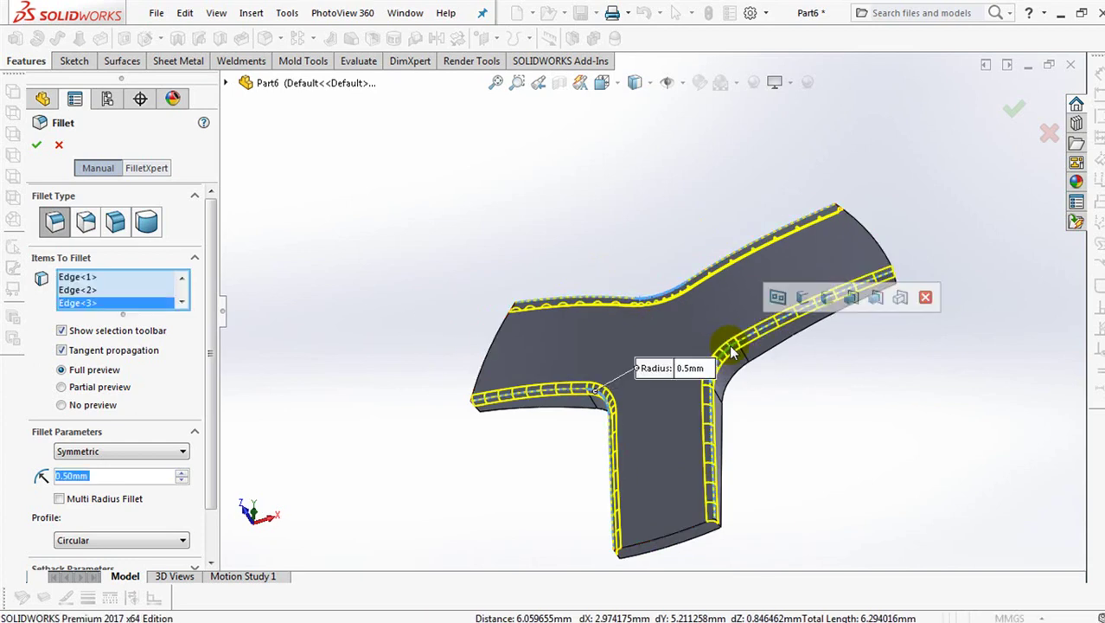
left_click(38, 146)
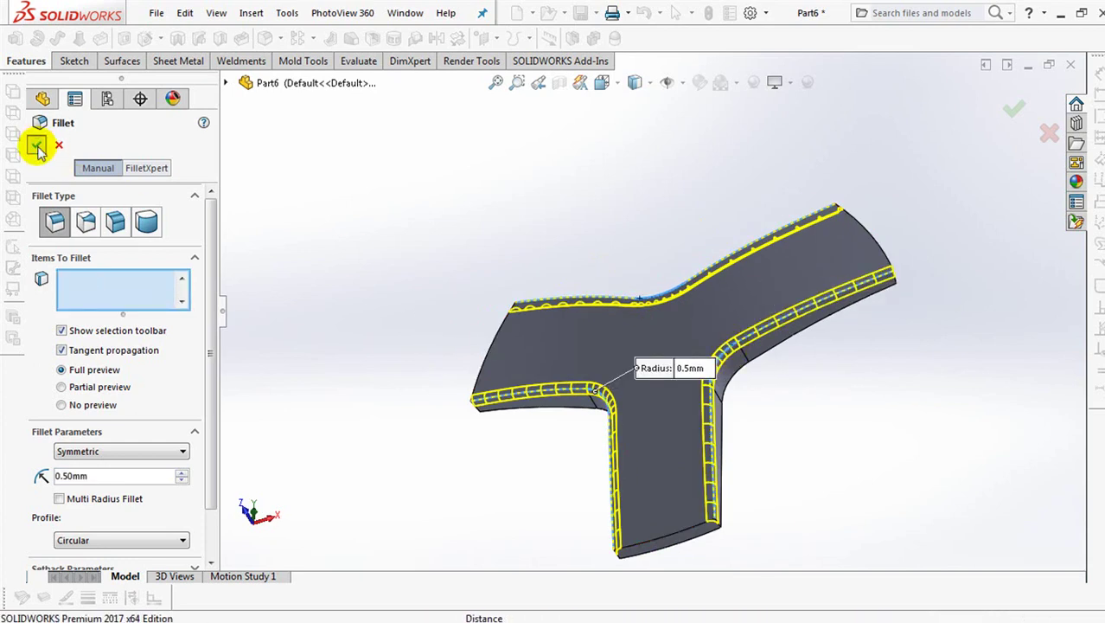
mouse_move(513, 256)
middle_mouse_down()
mouse_move(535, 321)
mouse_move(526, 315)
middle_mouse_up()
Show the split cup surface and delete its circular patch face
left_click(34, 212)
left_click(104, 229)
left_click(76, 208)
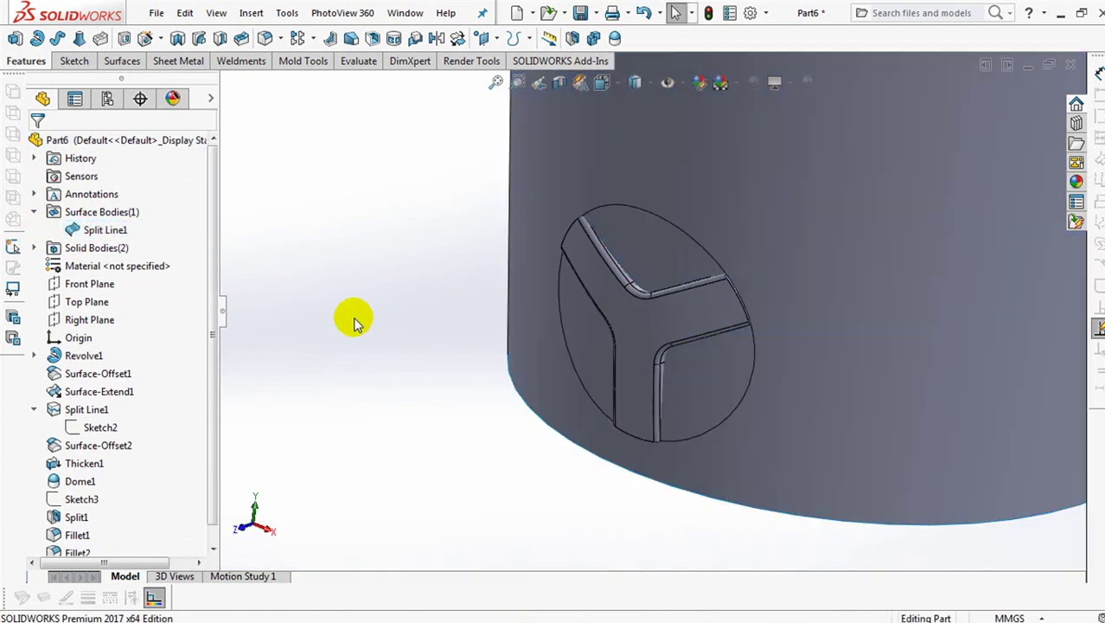
left_click(121, 68)
left_click(286, 39)
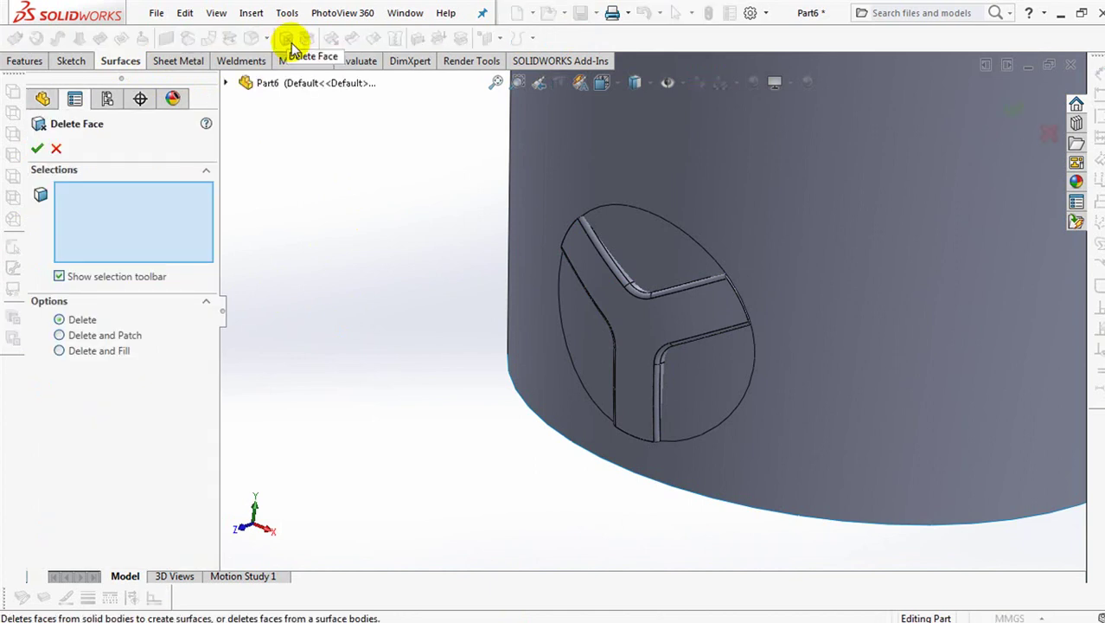
left_click(635, 251)
left_click(36, 151)
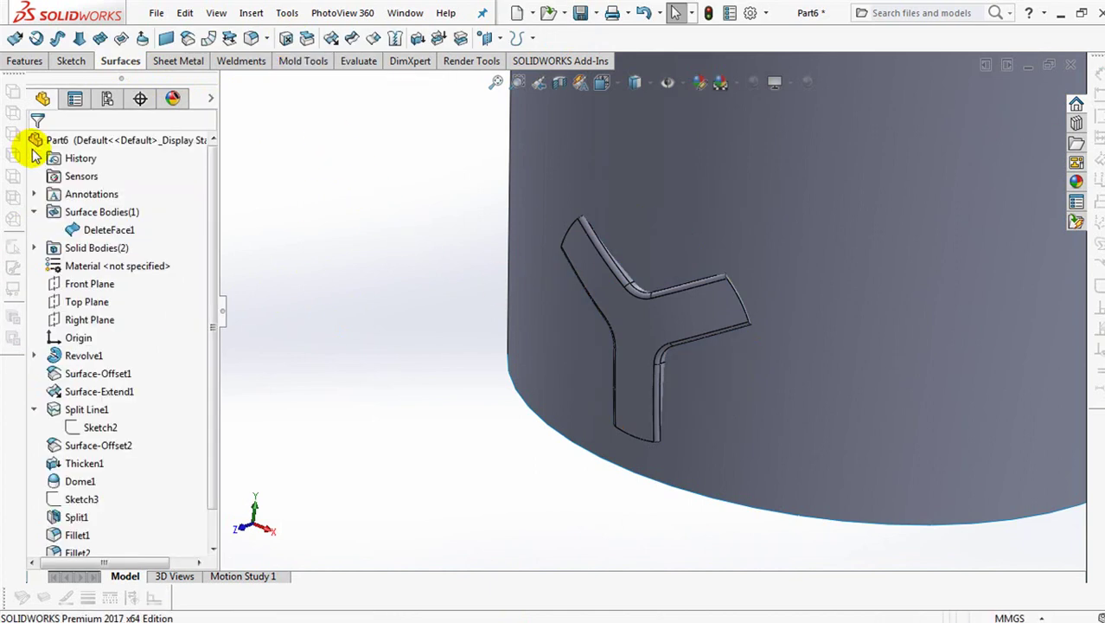
Extend the cup surface from its top edge by 15 mm
key("ctrl+7")
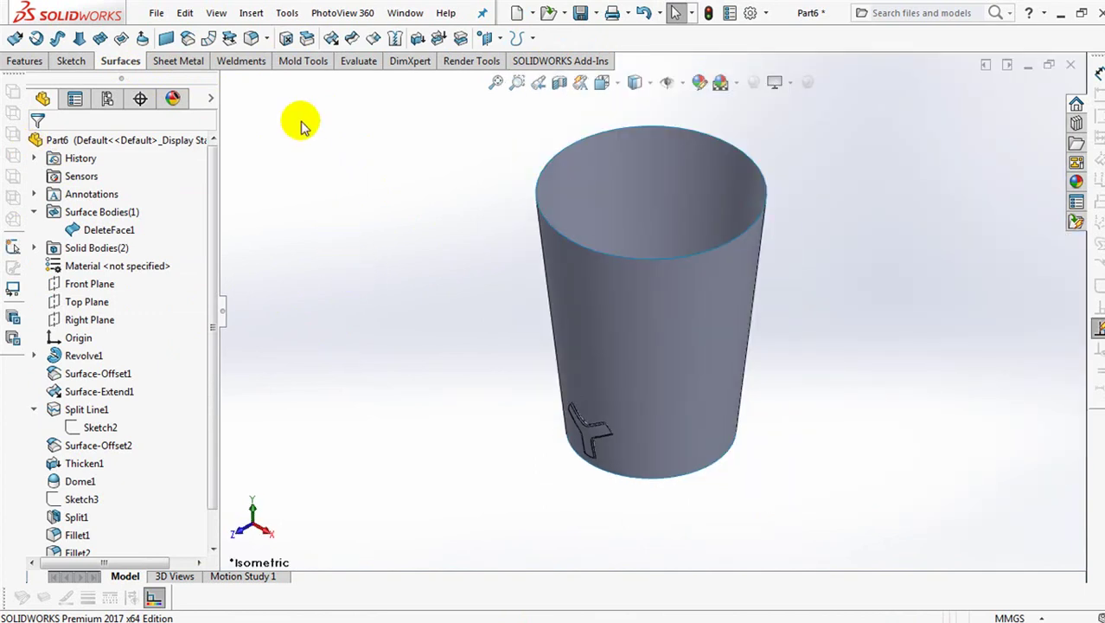
left_click(330, 39)
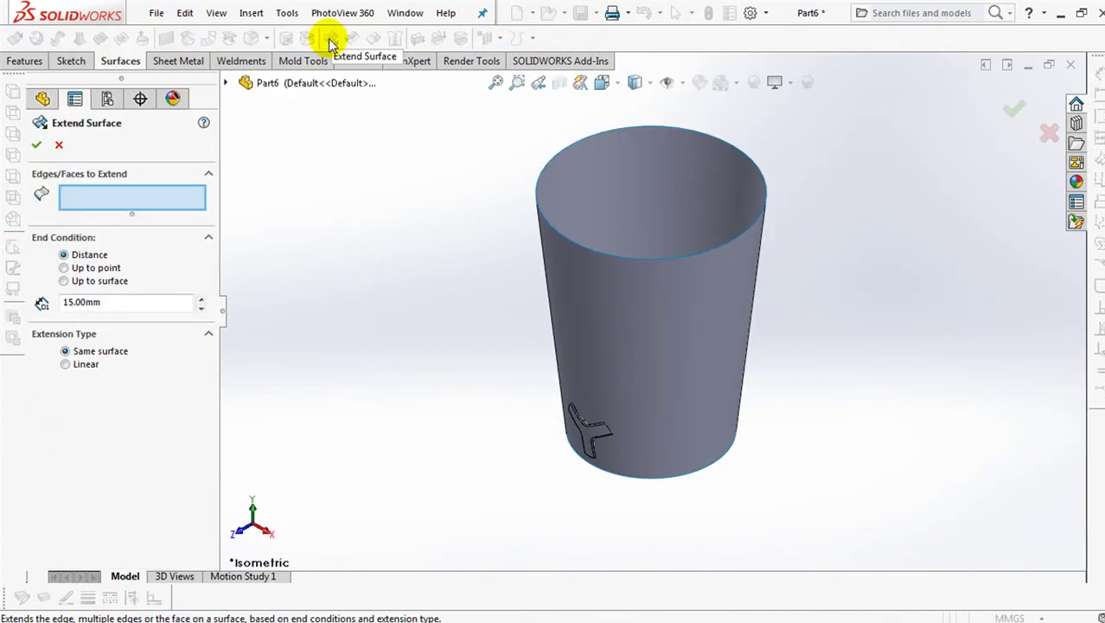
left_click(575, 247)
left_click(36, 144)
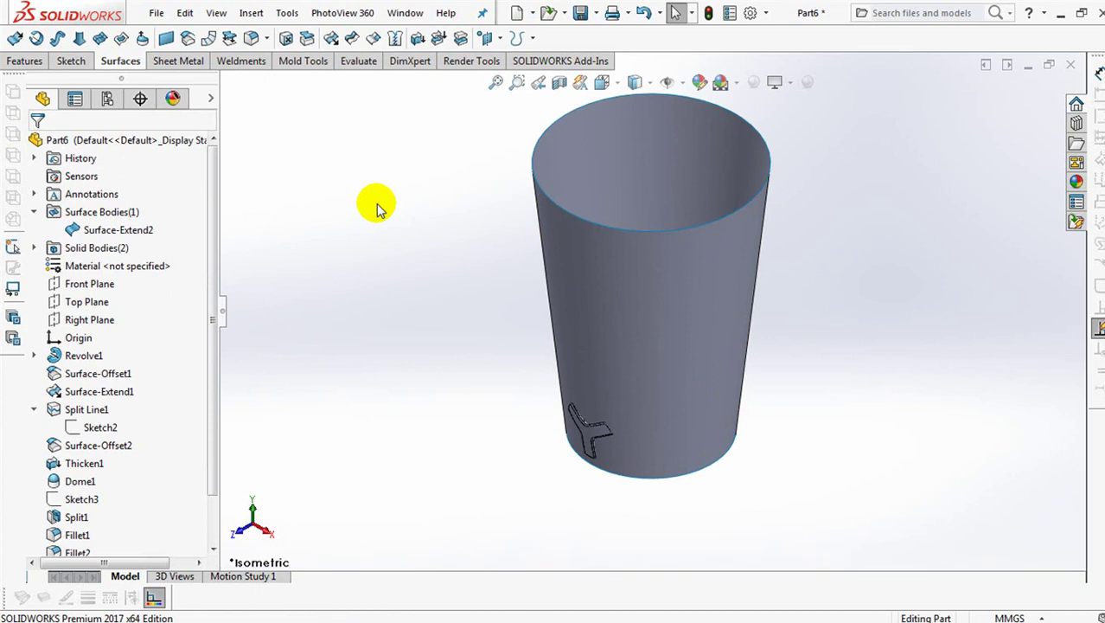
key("ctrl+1")
Sketch a vertical line on the Front Plane from the emblem up past the rim
left_click(91, 283)
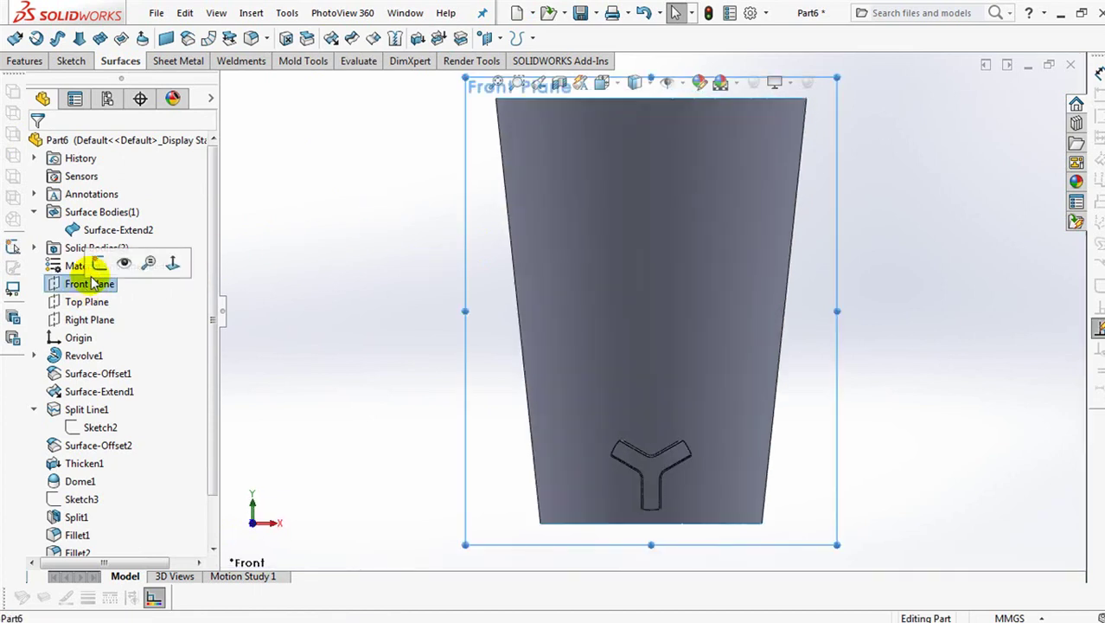
left_click(103, 264)
left_click(83, 38)
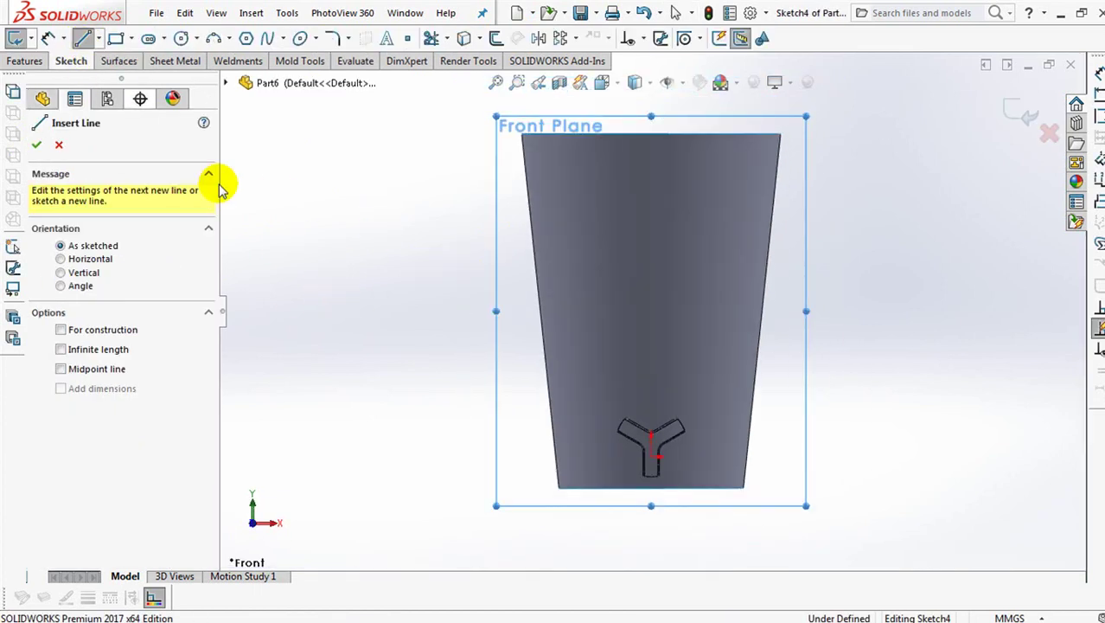
left_click_drag(652, 500, 651, 115)
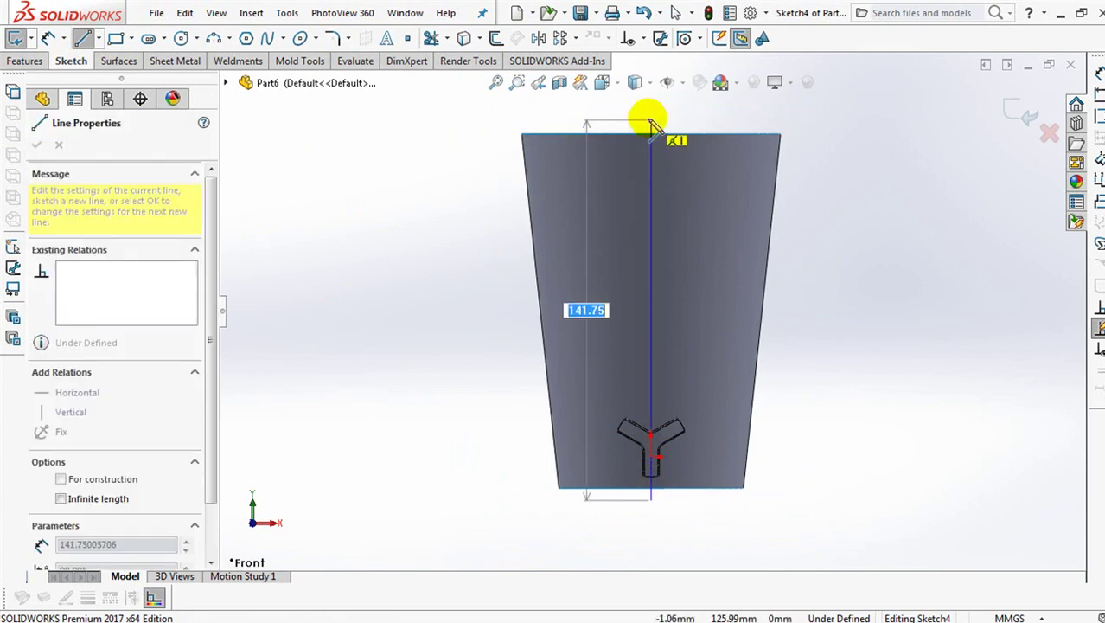
right_click(672, 128)
left_click(672, 128)
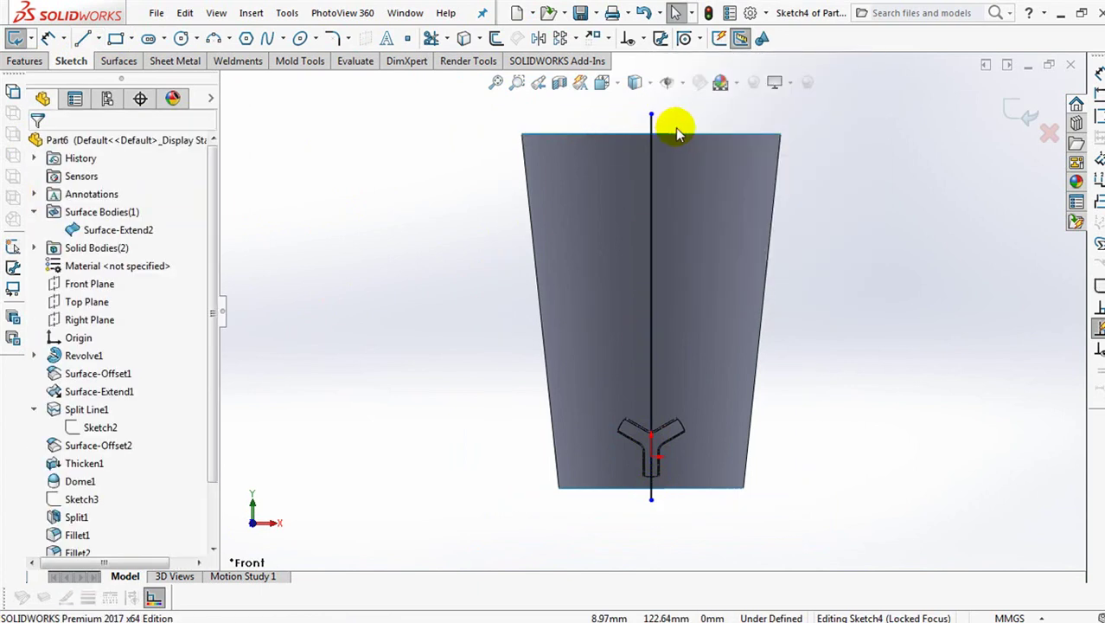
left_click(1016, 109)
Project the vertical line onto the cup's side face as Curve1
mouse_move(986, 165)
middle_mouse_down()
mouse_move(886, 227)
mouse_move(876, 247)
middle_mouse_up()
left_click(515, 38)
left_click(558, 82)
left_click(540, 242)
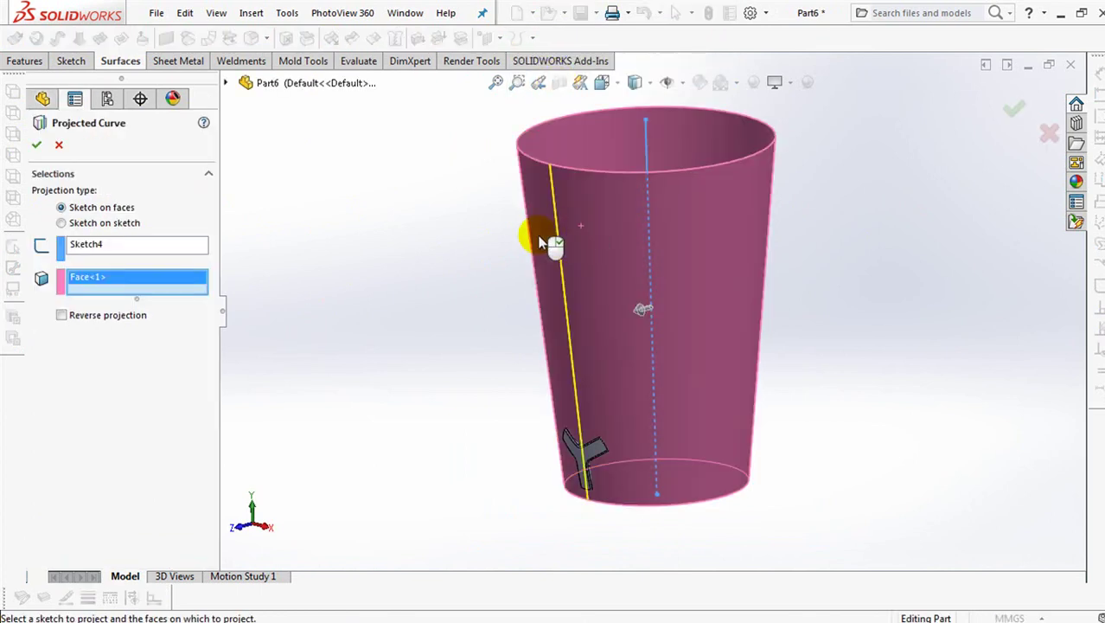
left_click(35, 145)
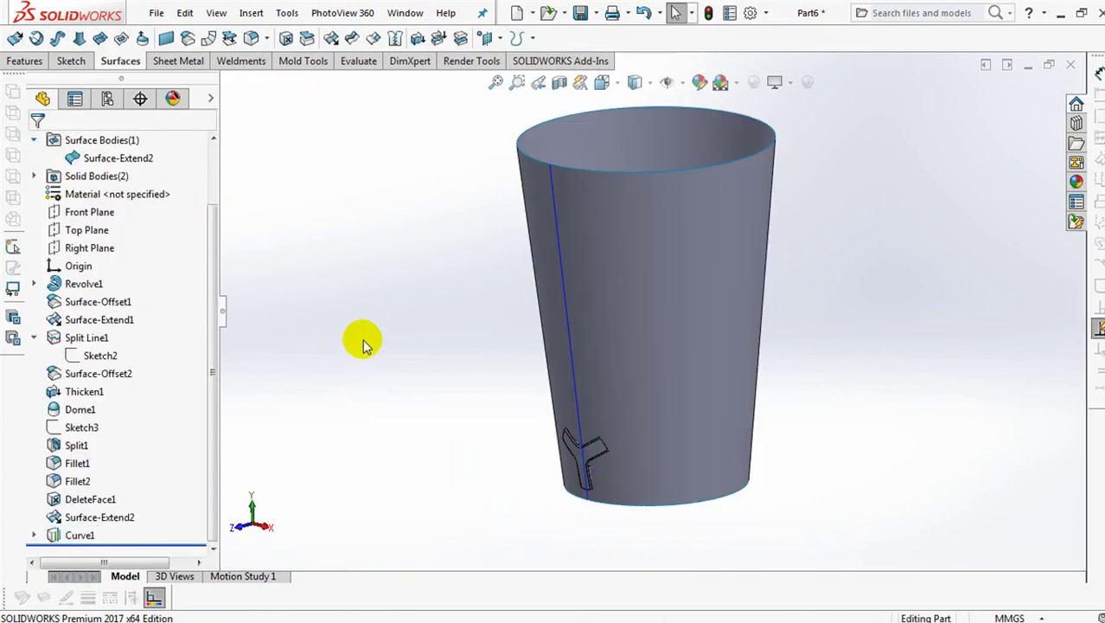
middle_click_drag(372, 350, 390, 339)
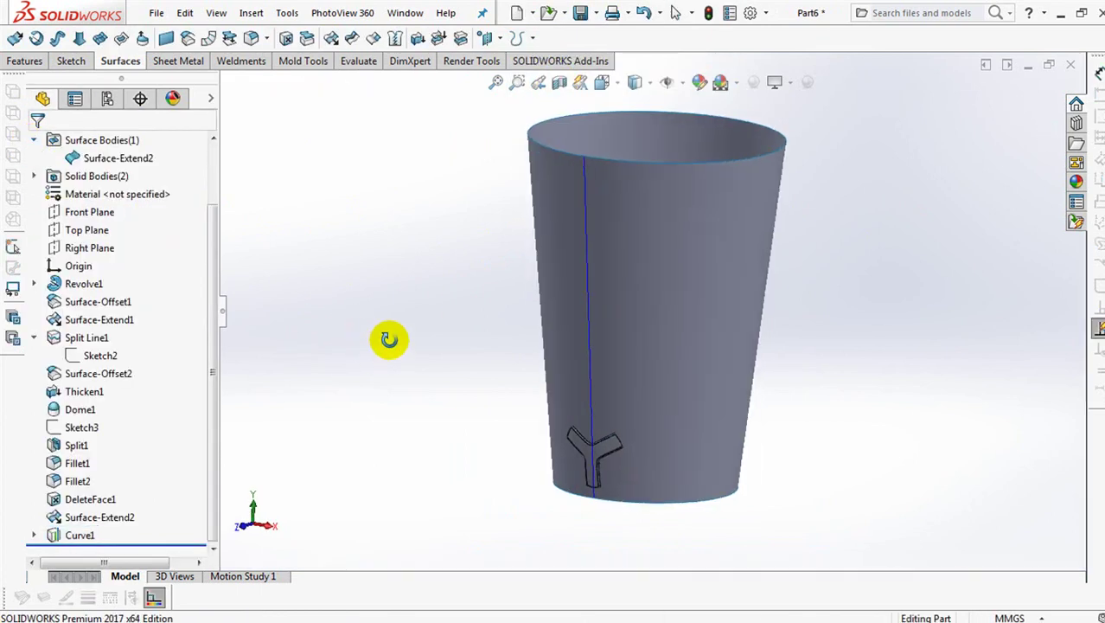
Set up a Curve Driven Pattern of the Y emblem body along Curve1, 14 copies at 7.5 mm
left_click(25, 61)
left_click(313, 40)
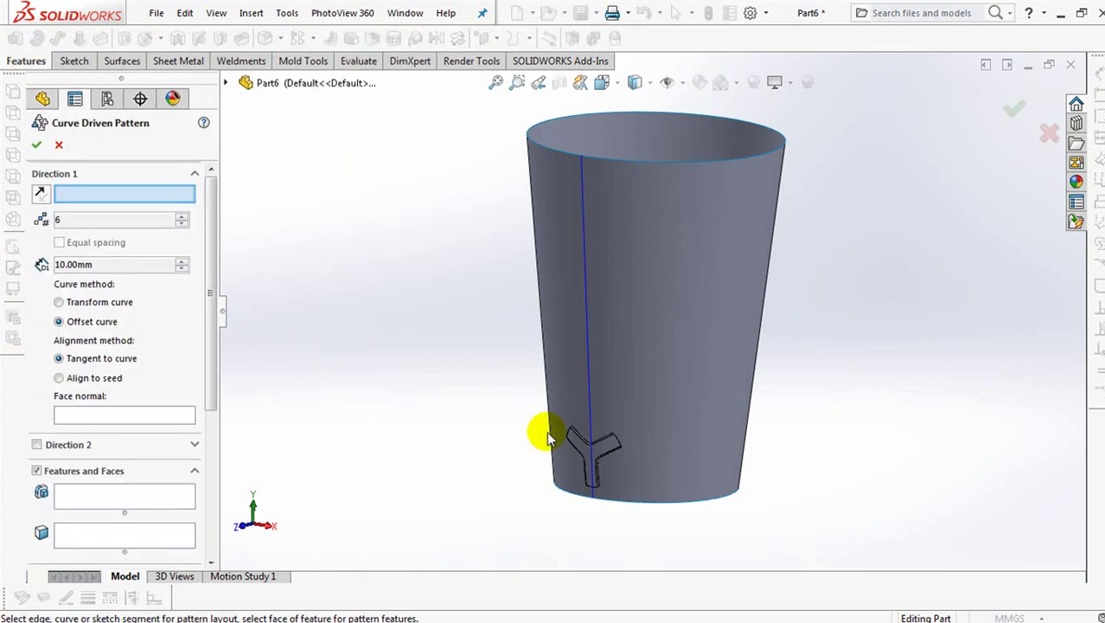
left_click(592, 430)
double_click(78, 264)
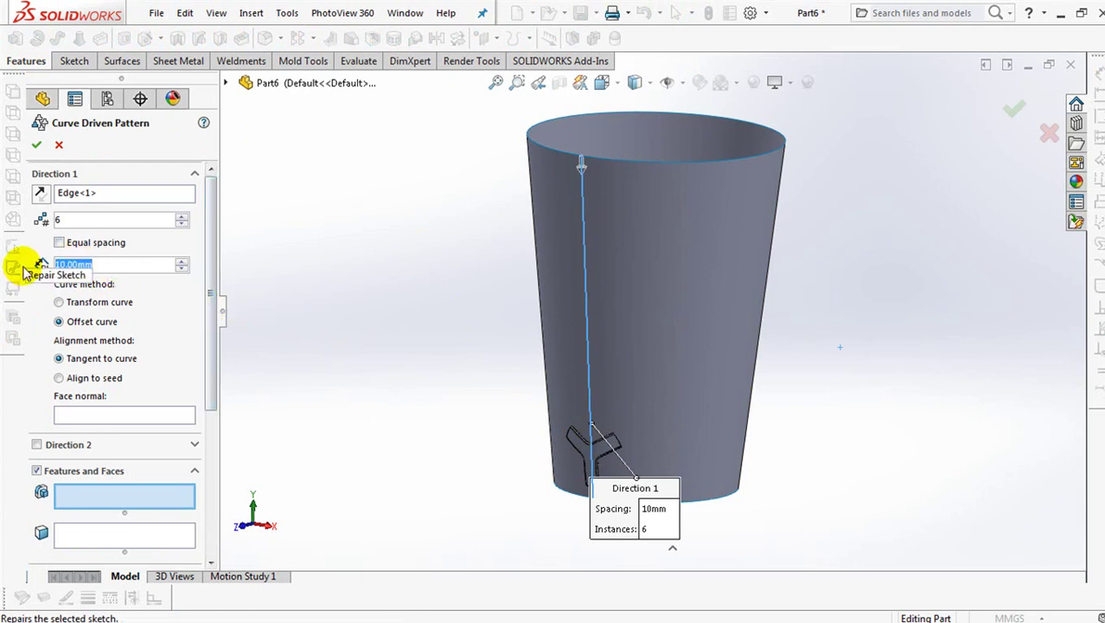
type("7.5")
key("Return")
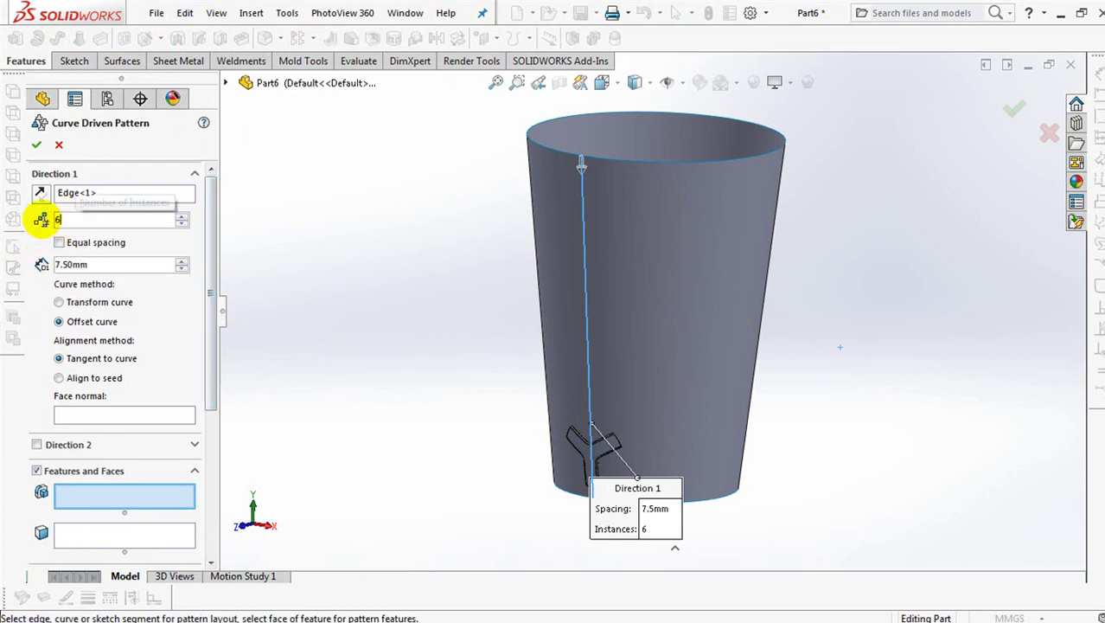
type("14")
left_click_drag(217, 390, 217, 468)
left_click(37, 444)
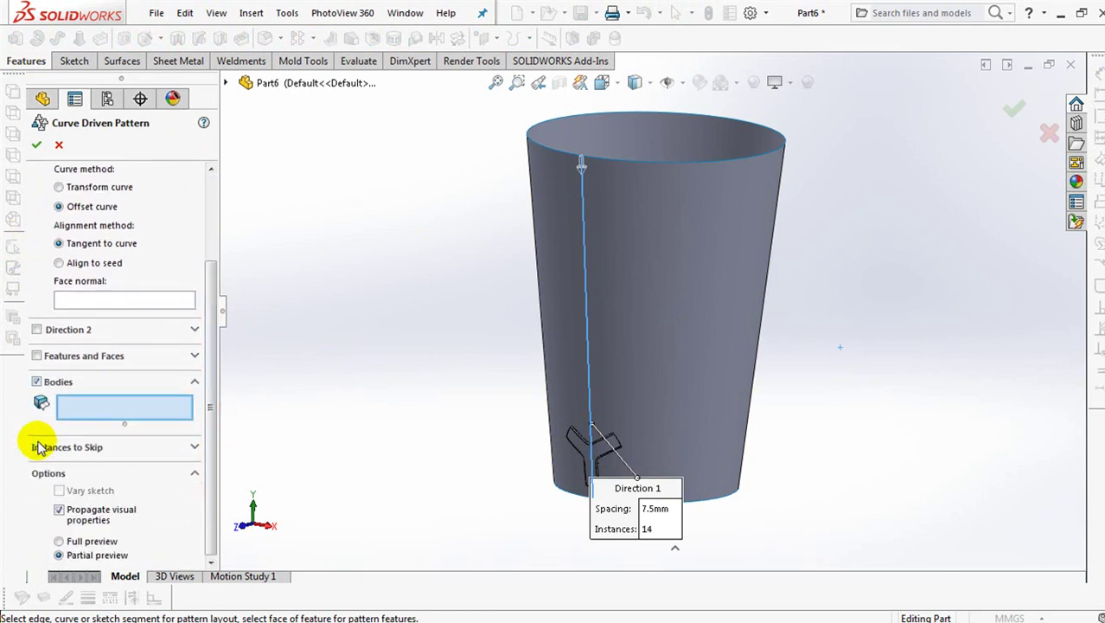
left_click(586, 453)
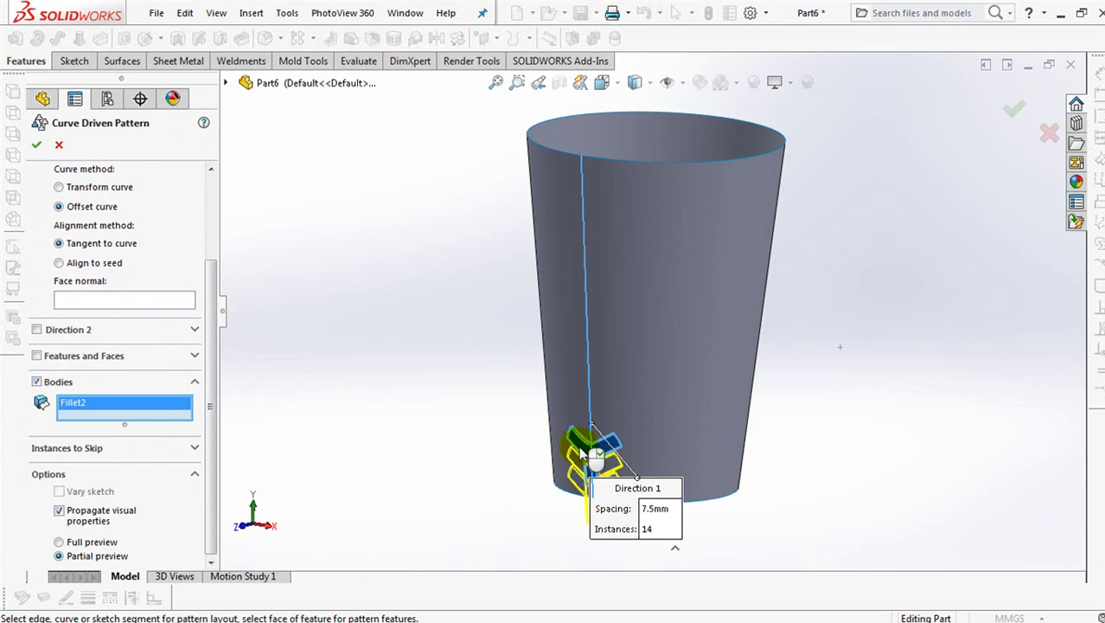
left_click_drag(217, 377, 219, 285)
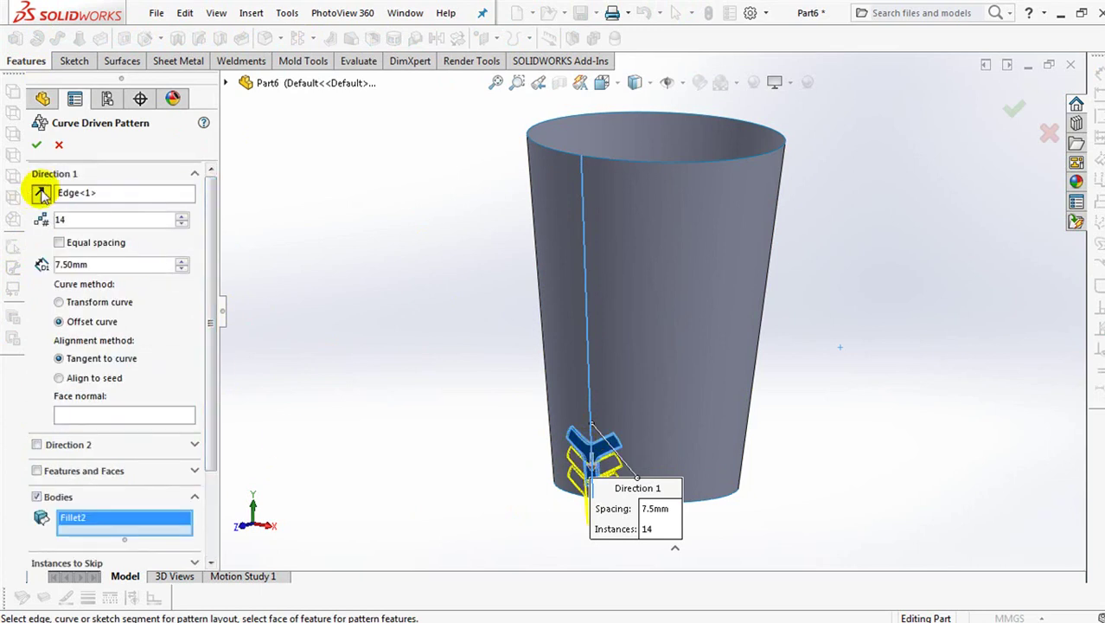
Flip the pattern up the cup, keep tangent alignment, and use the cup face as face normal
left_click(40, 194)
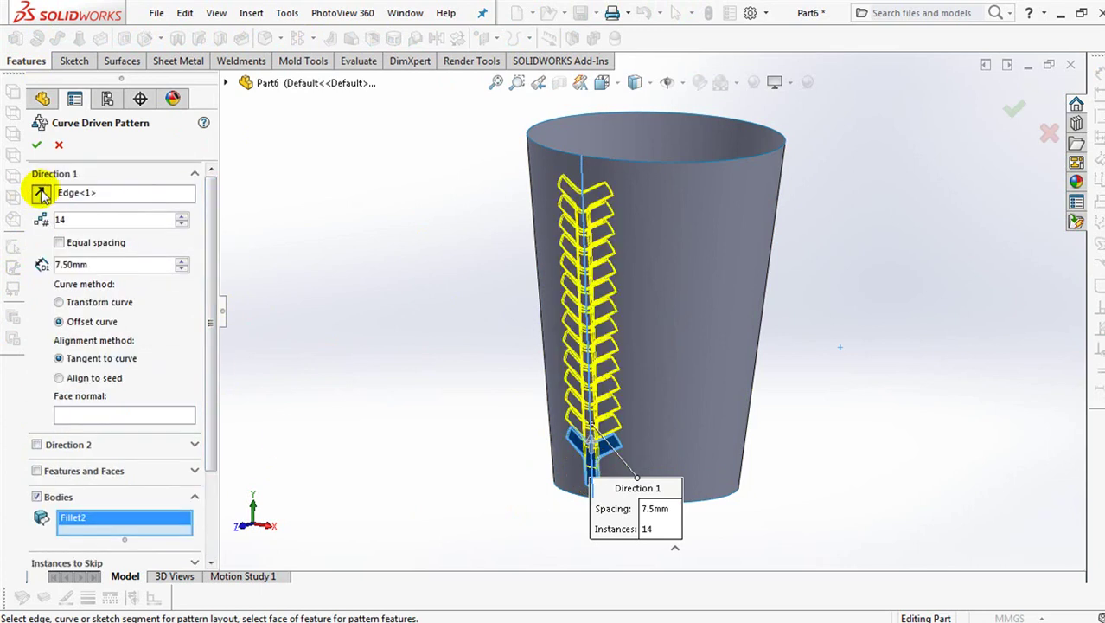
left_click(59, 321)
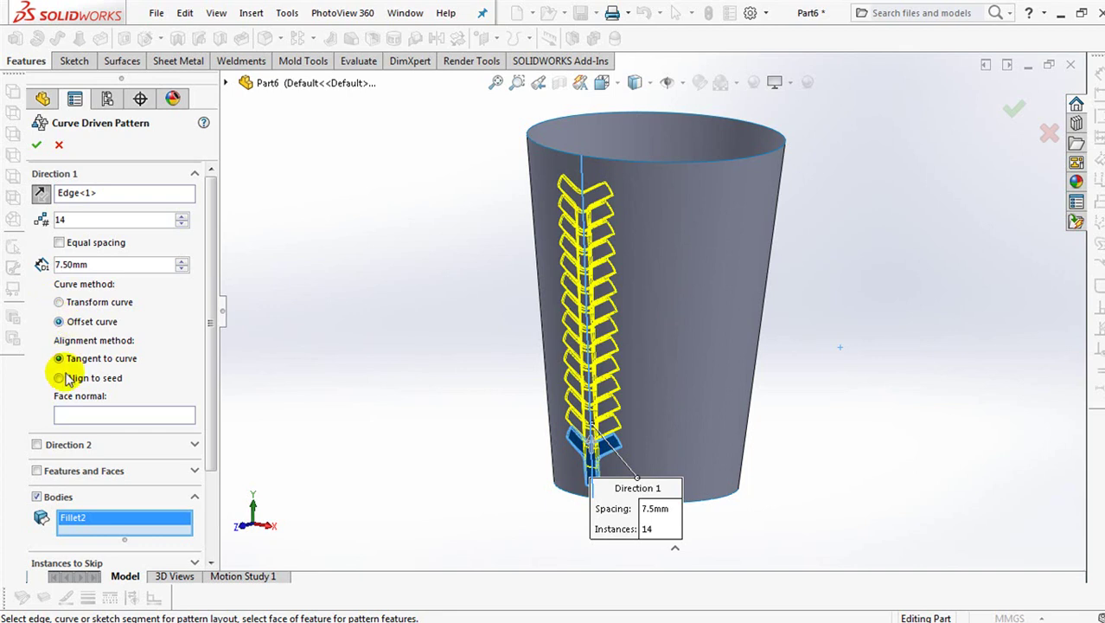
left_click(58, 378)
left_click(60, 359)
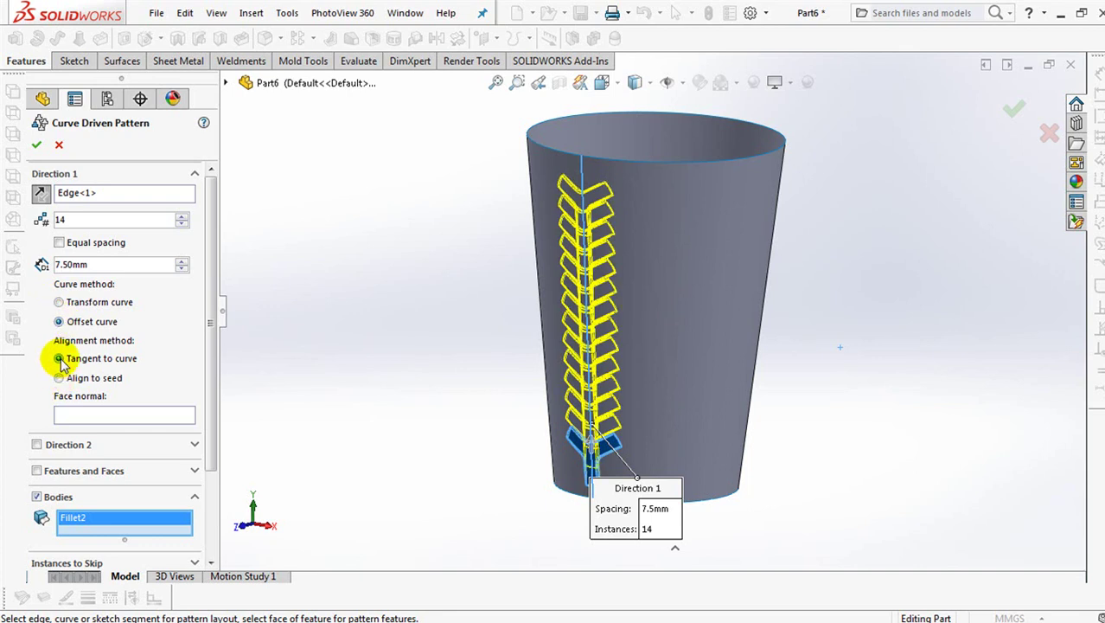
left_click(90, 417)
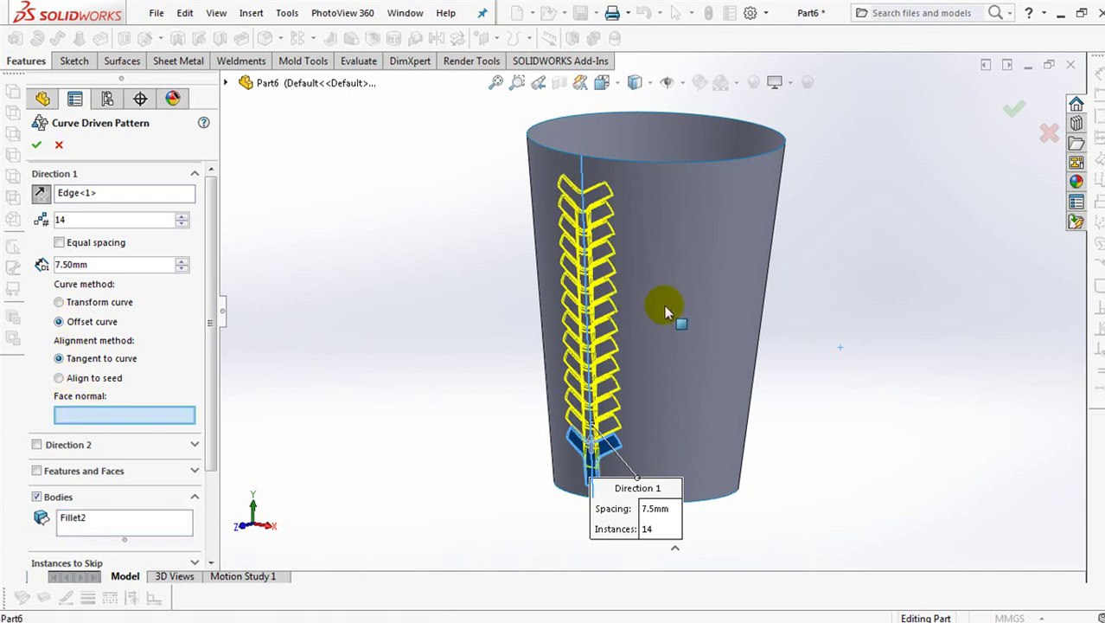
left_click(664, 307)
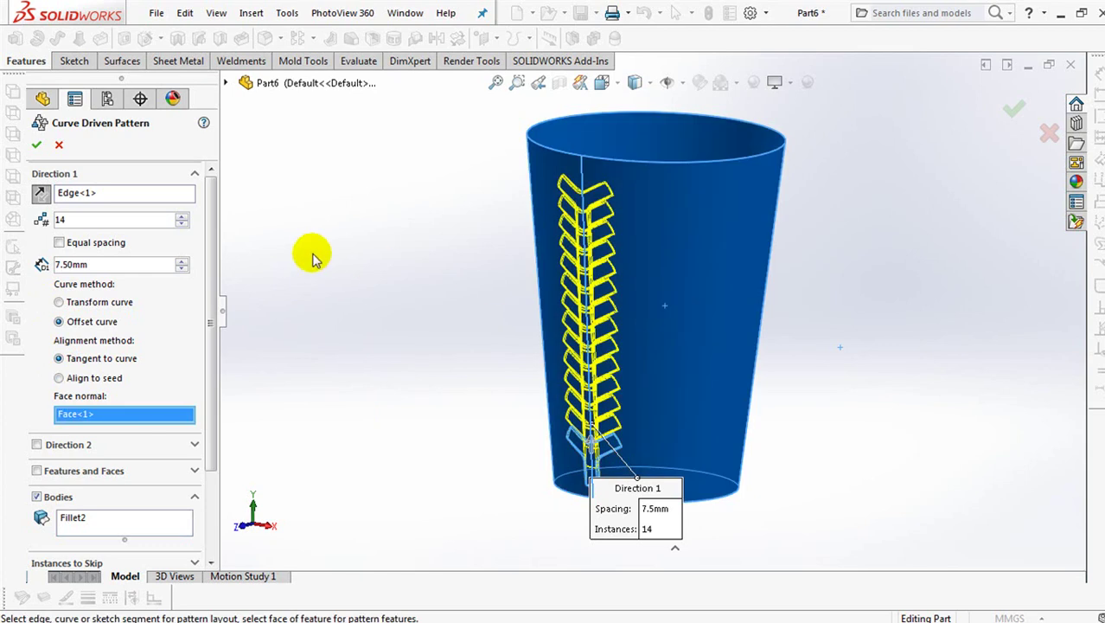
left_click(36, 144)
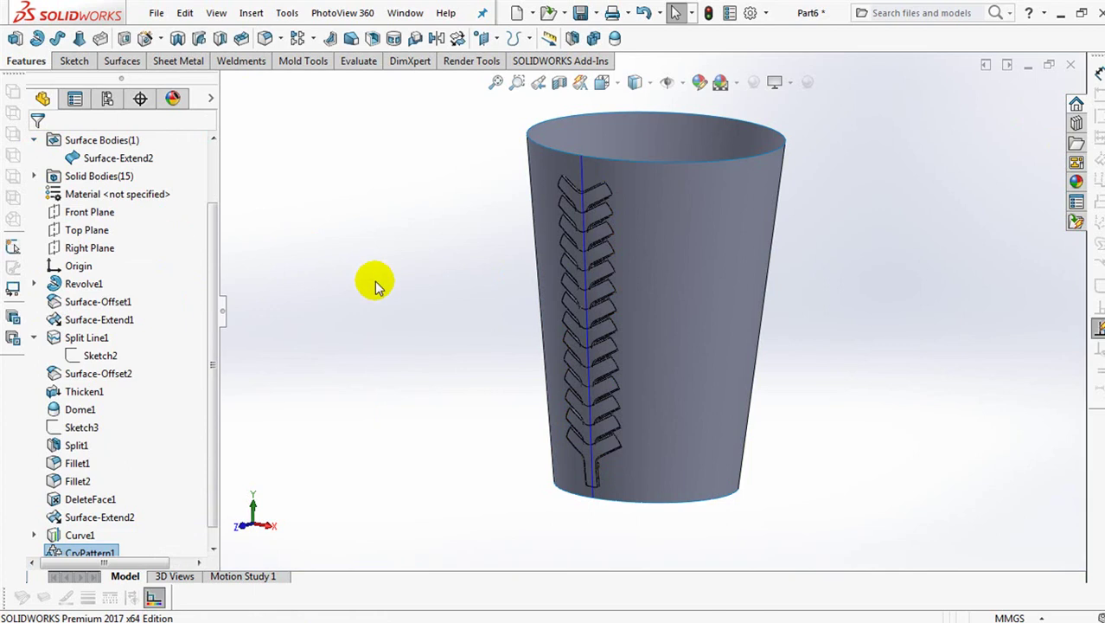
Inspect the 14-copy chevron pattern and hide the Curve1 guide curve
scroll(627, 259, "down", 5)
mouse_move(617, 192)
middle_mouse_down()
mouse_move(579, 226)
mouse_move(569, 182)
middle_mouse_up()
scroll(567, 225, "up", 5)
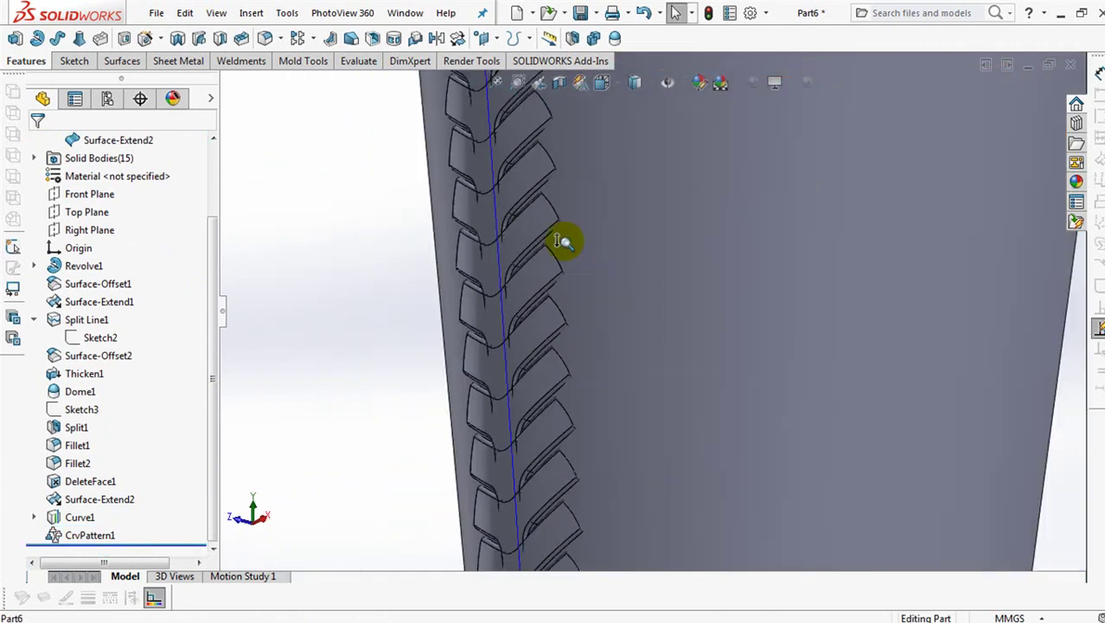
middle_click_drag(651, 391, 637, 242)
scroll(425, 291, "up", 5)
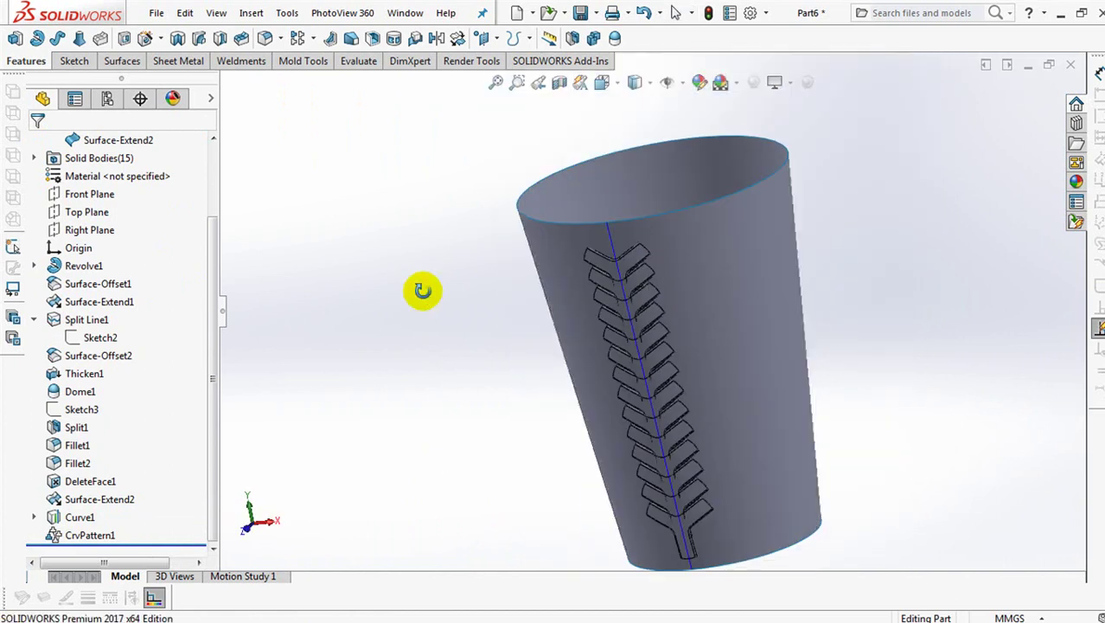
left_click(605, 240)
left_click(661, 196)
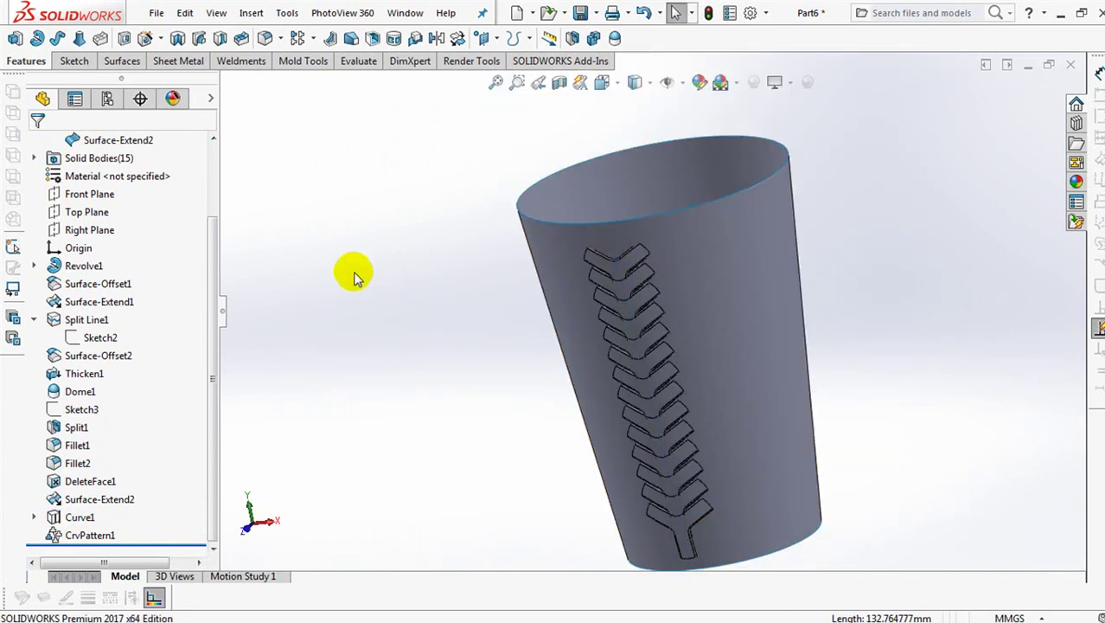
left_click(594, 38)
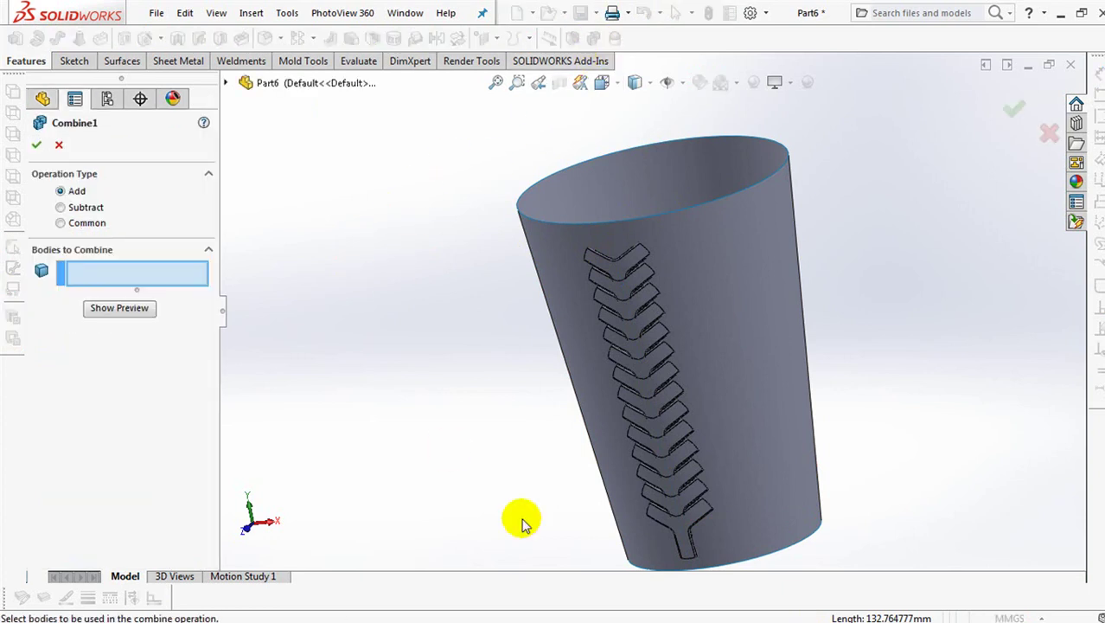
Combine Fillet2 with the even chevron copies CrvPattern1[2]–[12] into Combine1
left_click(670, 523)
left_click(675, 489)
left_click(660, 437)
left_click(651, 398)
left_click(640, 344)
left_click(631, 319)
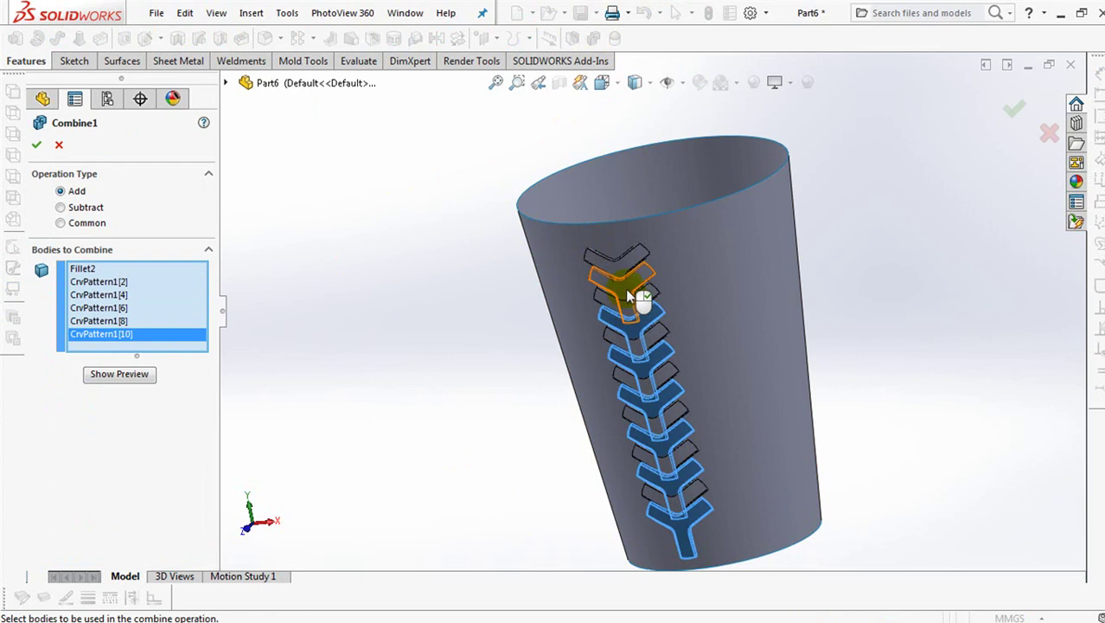
left_click(623, 283)
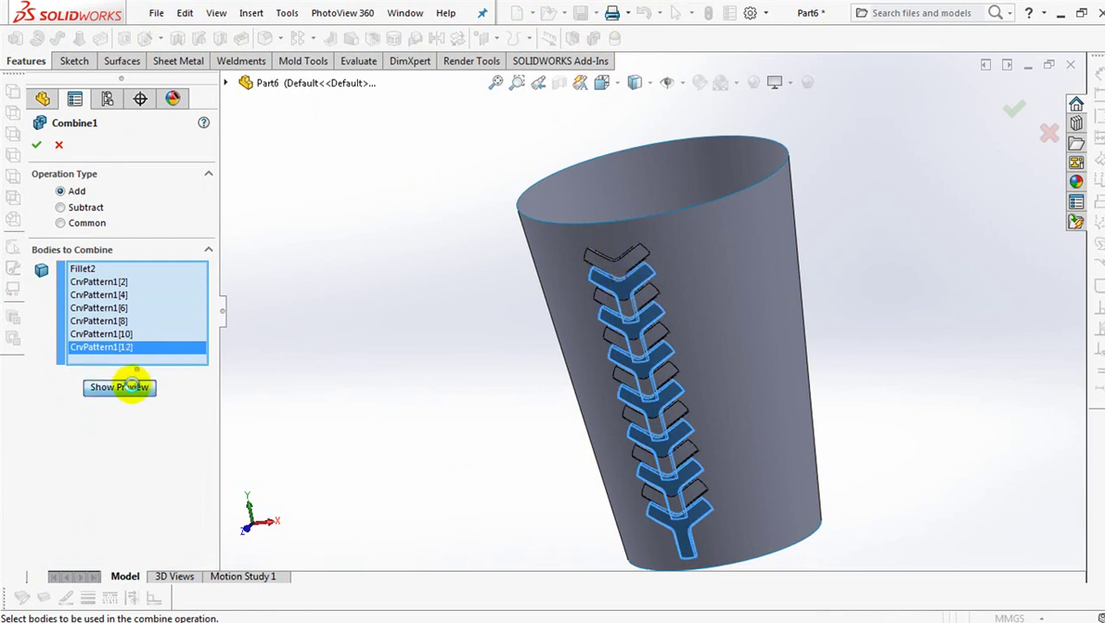
left_click(129, 385)
left_click(36, 145)
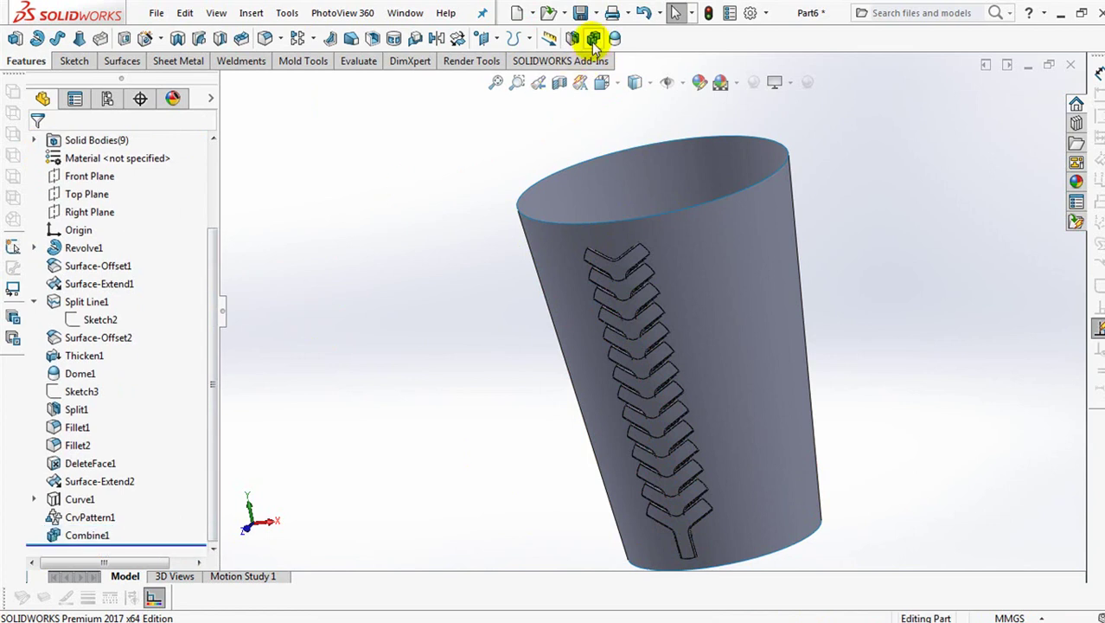
Combine the odd chevron copies CrvPattern1[1]–[13] into a second body, Combine2
left_click(572, 38)
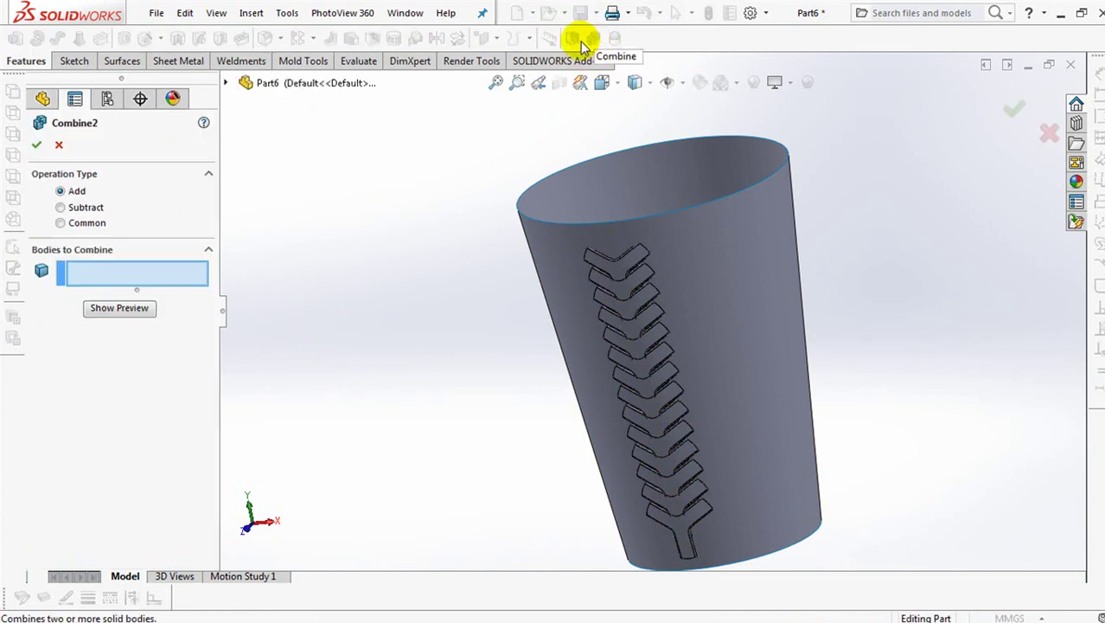
left_click(662, 455)
left_click(662, 415)
left_click(655, 381)
left_click(650, 348)
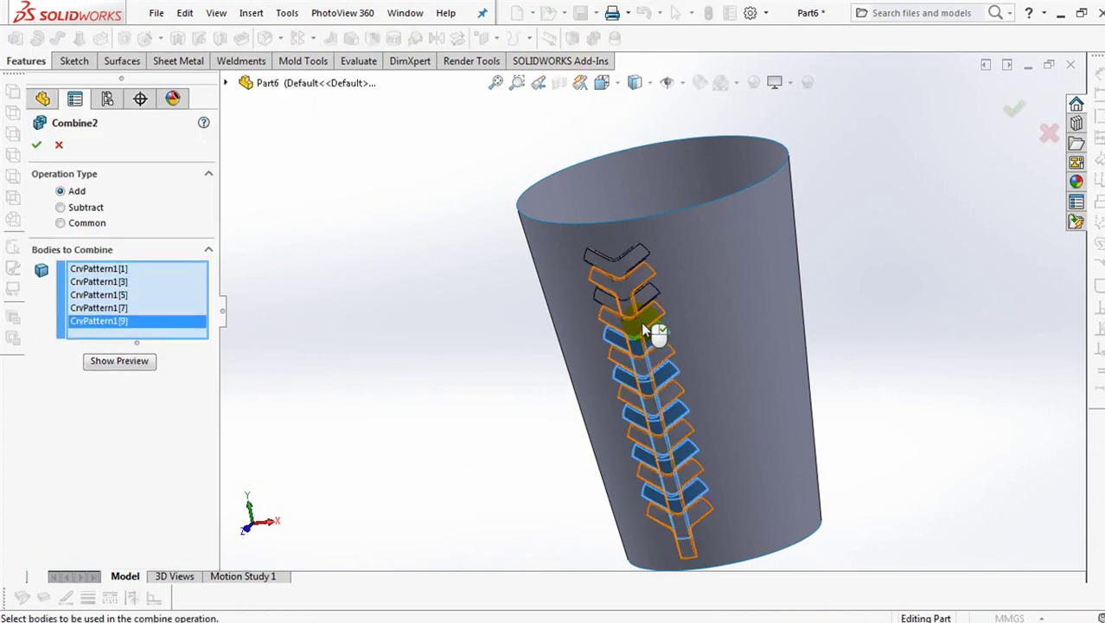
left_click(640, 305)
left_click(627, 275)
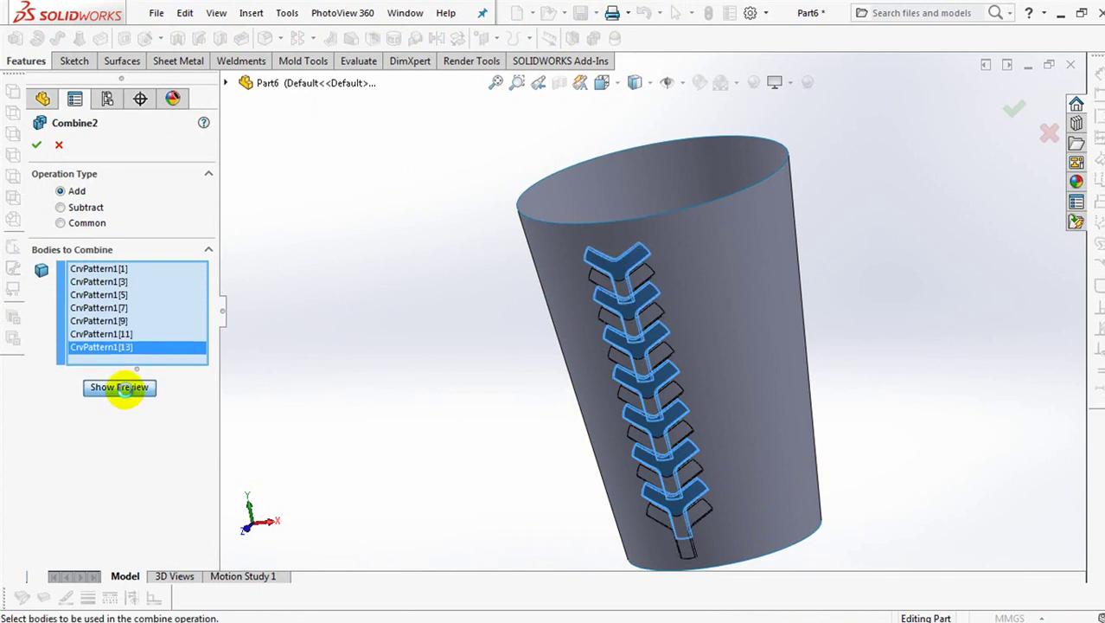
left_click(120, 388)
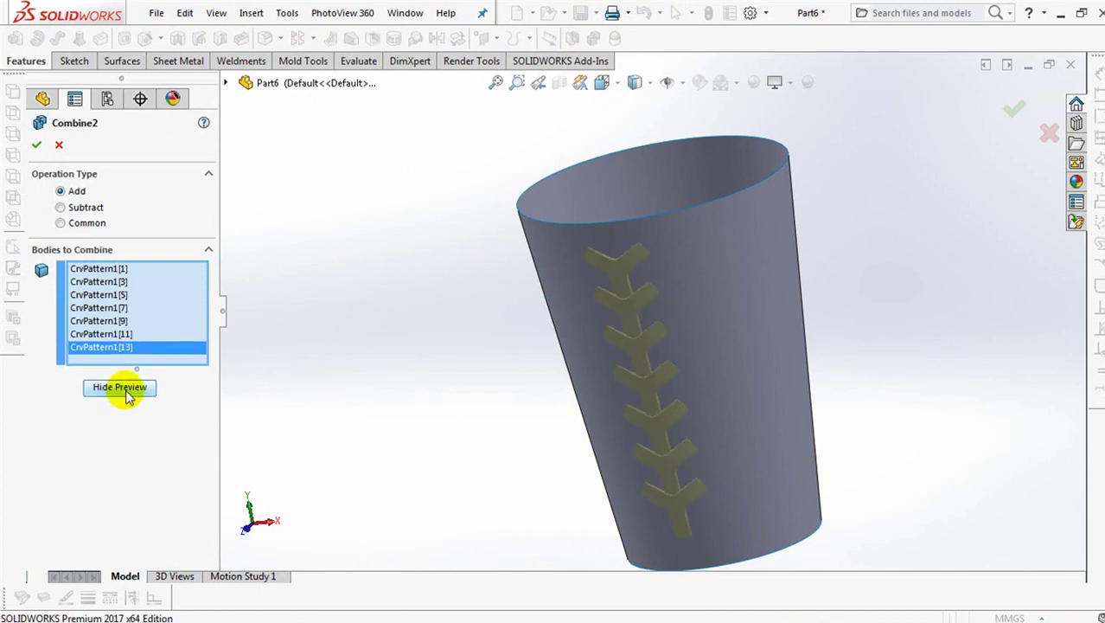
left_click(37, 144)
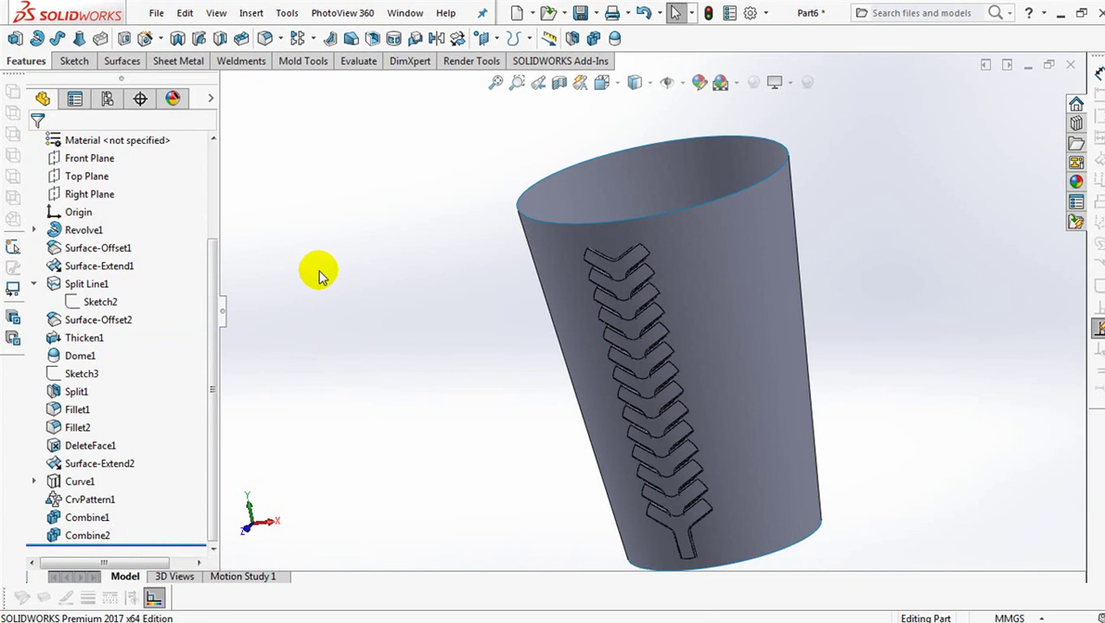
Create reference axis Axis1 from the cup's face
left_click(510, 39)
left_click(505, 78)
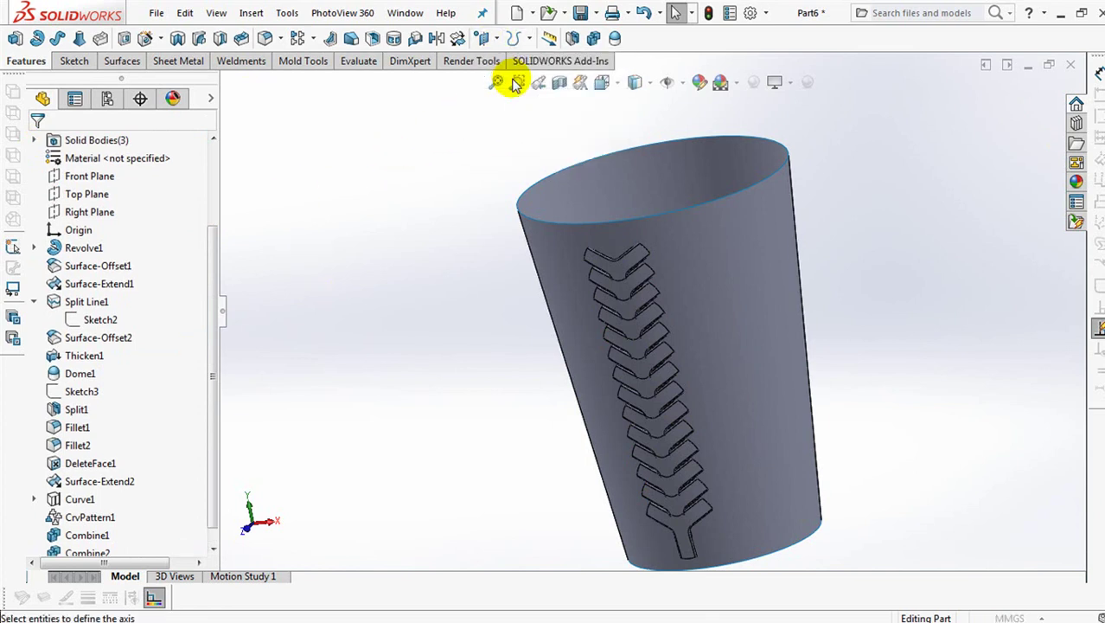
left_click(726, 255)
left_click(37, 144)
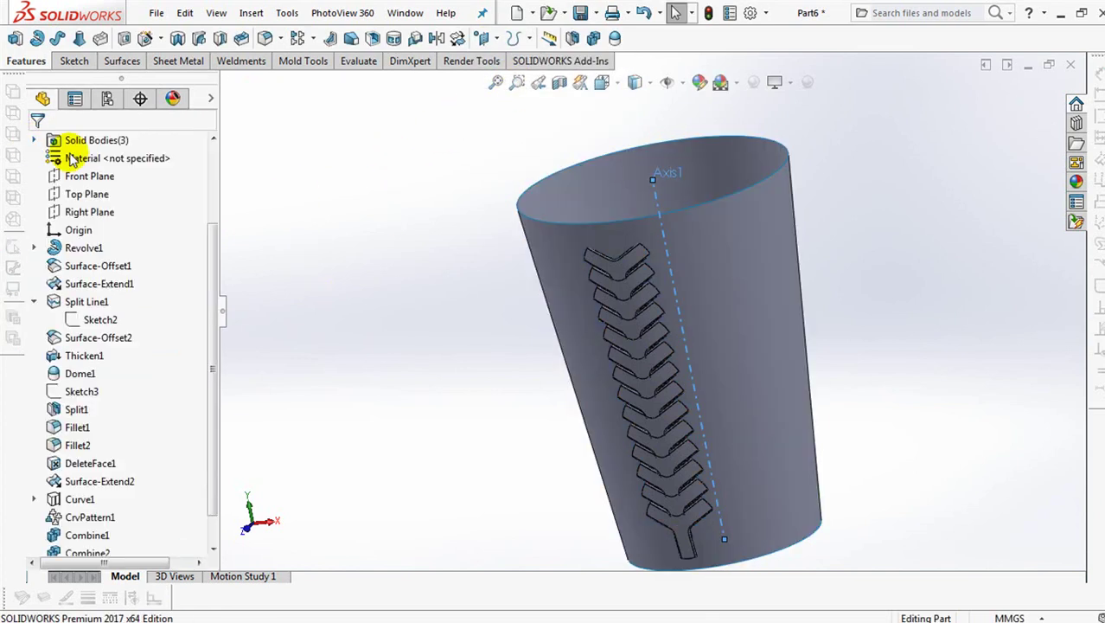
Rotate the Combine1 body −18° about Axis1 without copying it
left_click(458, 39)
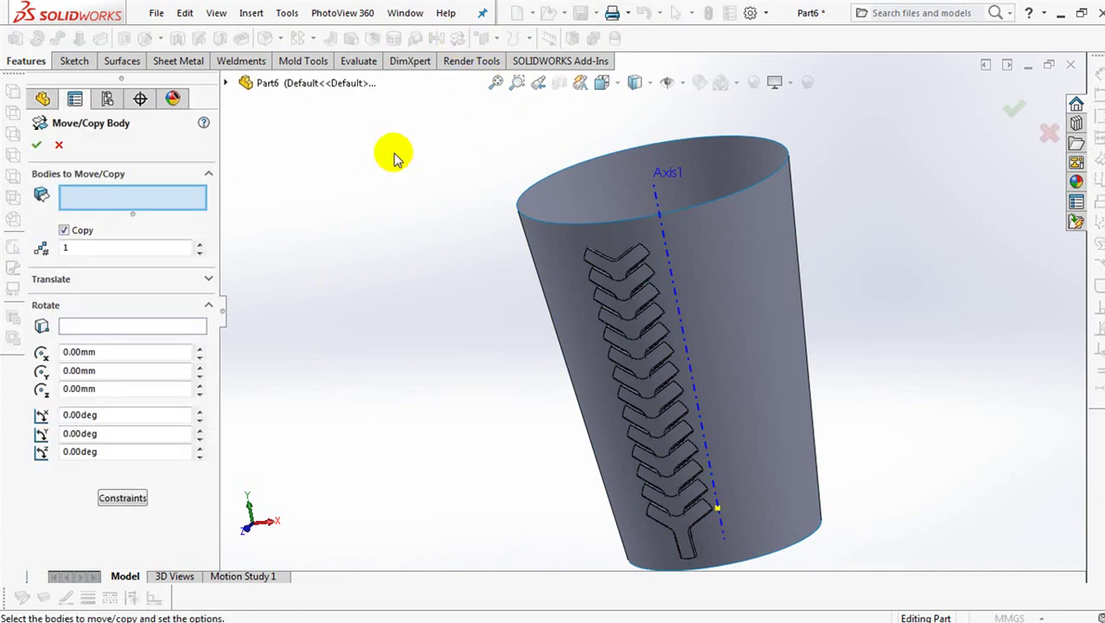
left_click(679, 531)
left_click(64, 232)
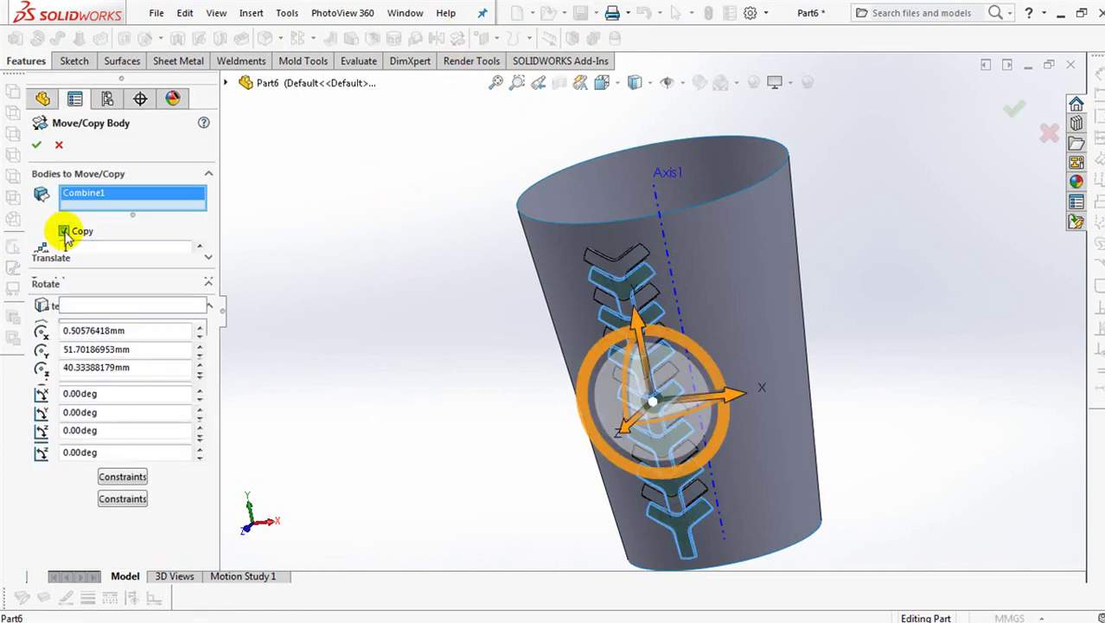
left_click(112, 306)
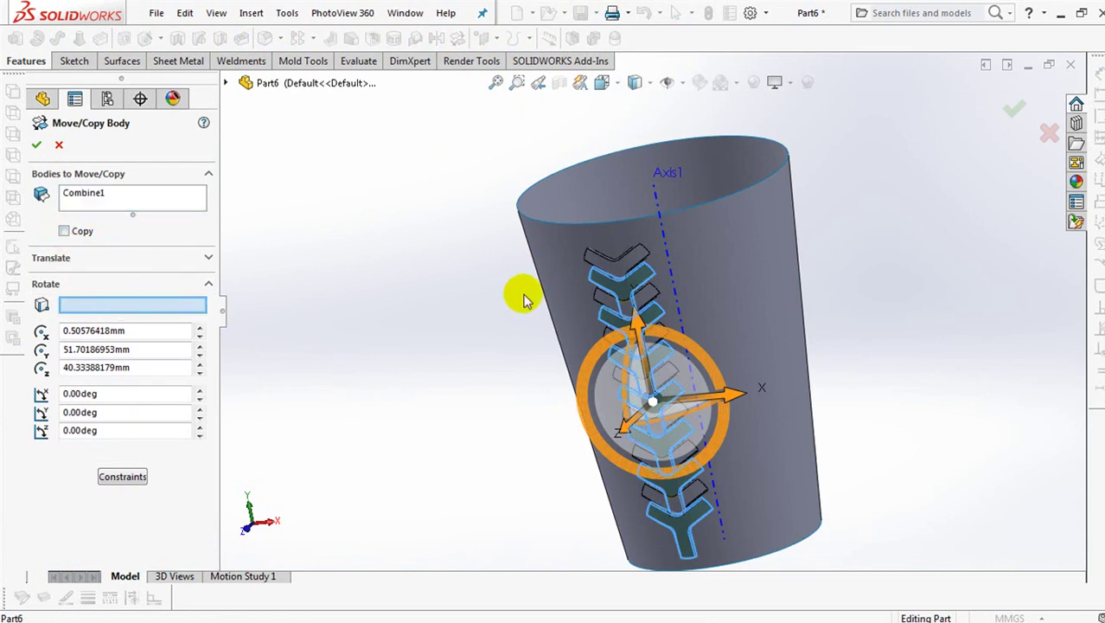
left_click(671, 275)
double_click(71, 328)
type("18")
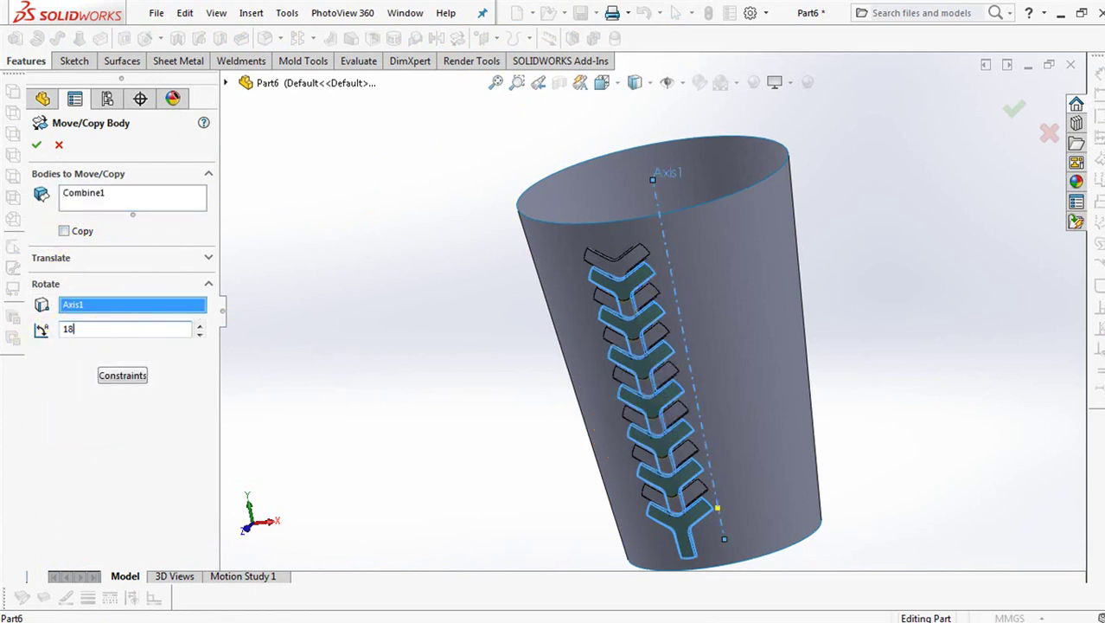
key("Return")
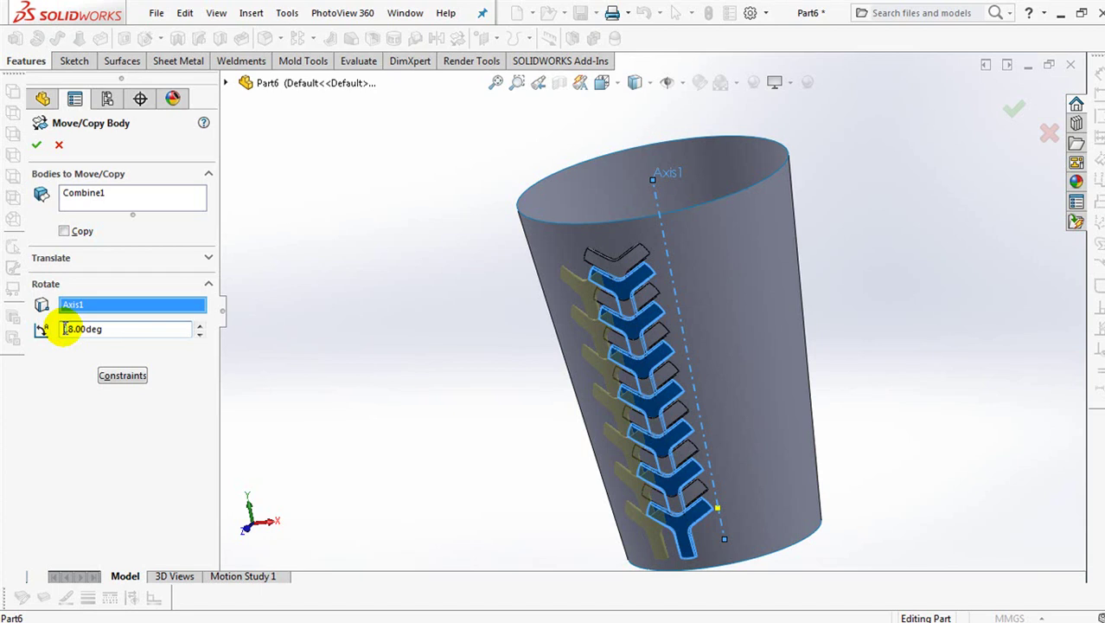
type("-")
key("Tab")
left_click(37, 149)
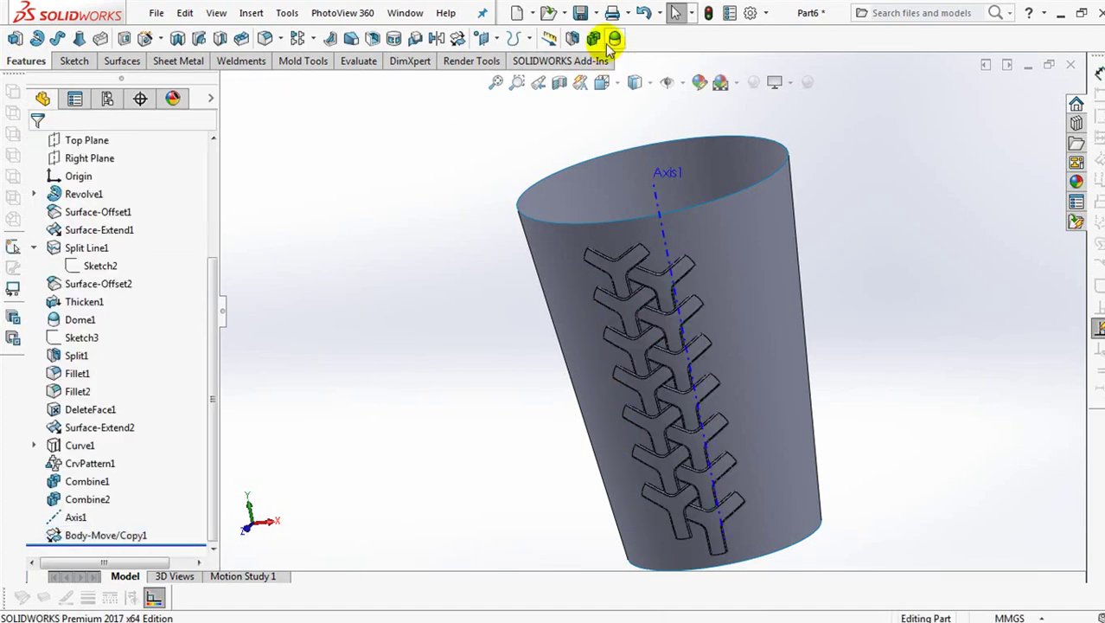
Combine Combine2 and Body-Move/Copy1 into a single body, Combine3
left_click(614, 39)
left_click(595, 259)
left_click(681, 277)
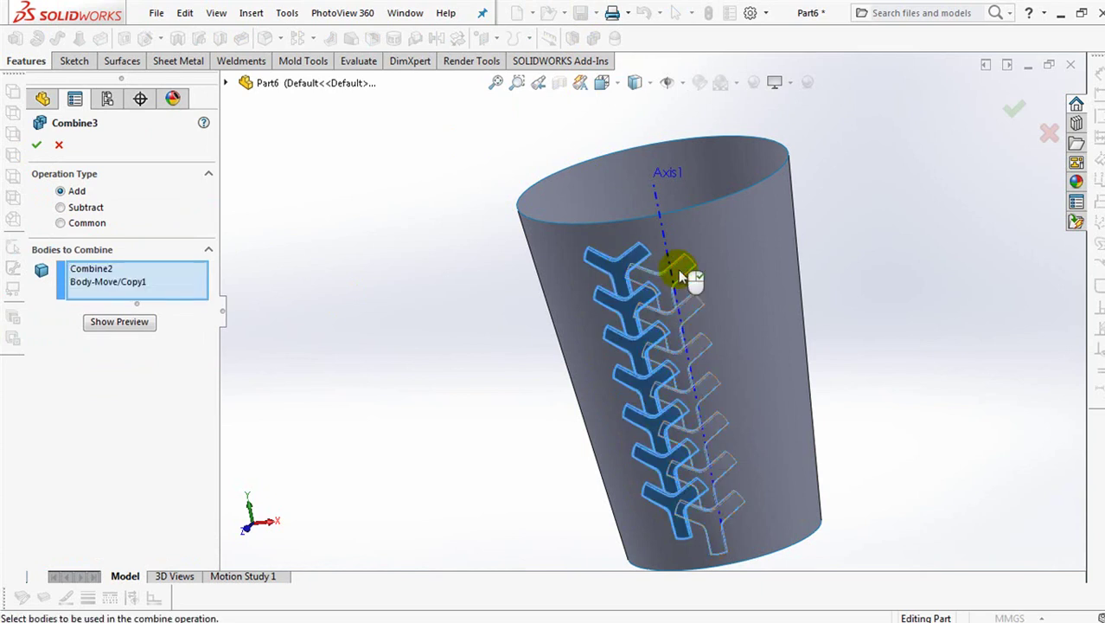
left_click(126, 325)
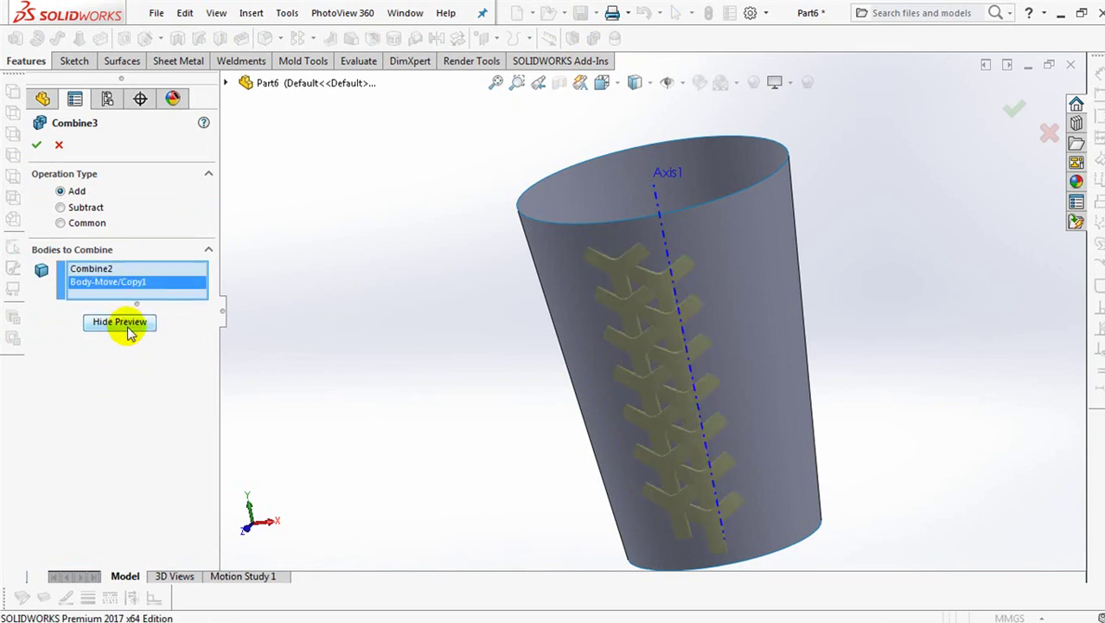
left_click(36, 147)
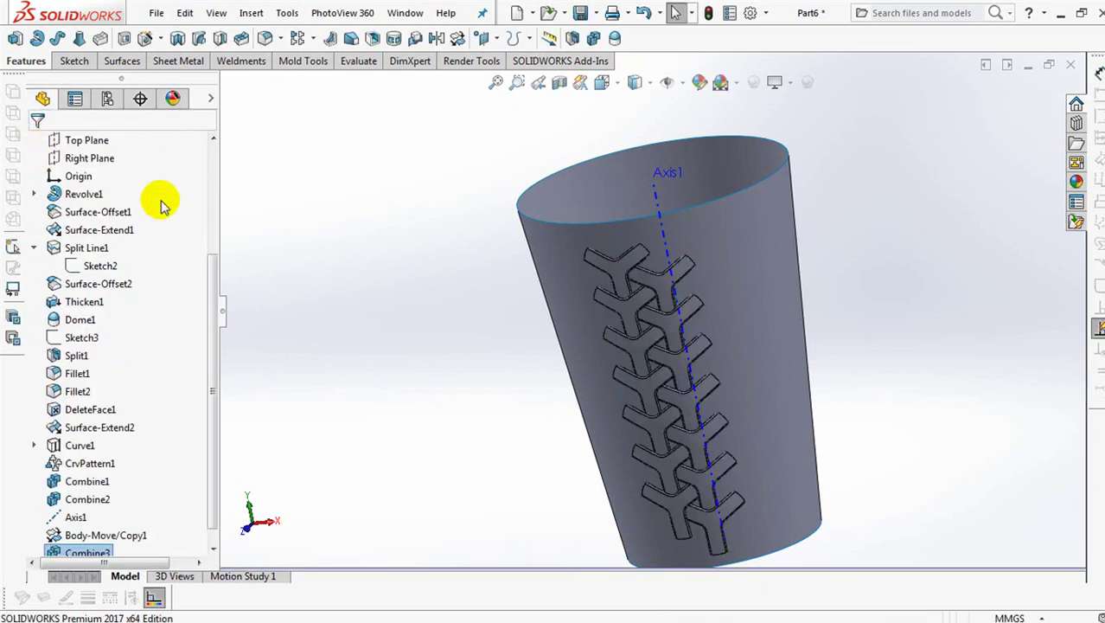
Hide the cup surface body and show the rimmed Revolve1 cup body again
left_click(638, 246)
left_click(642, 197)
left_click_drag(216, 317, 255, 223)
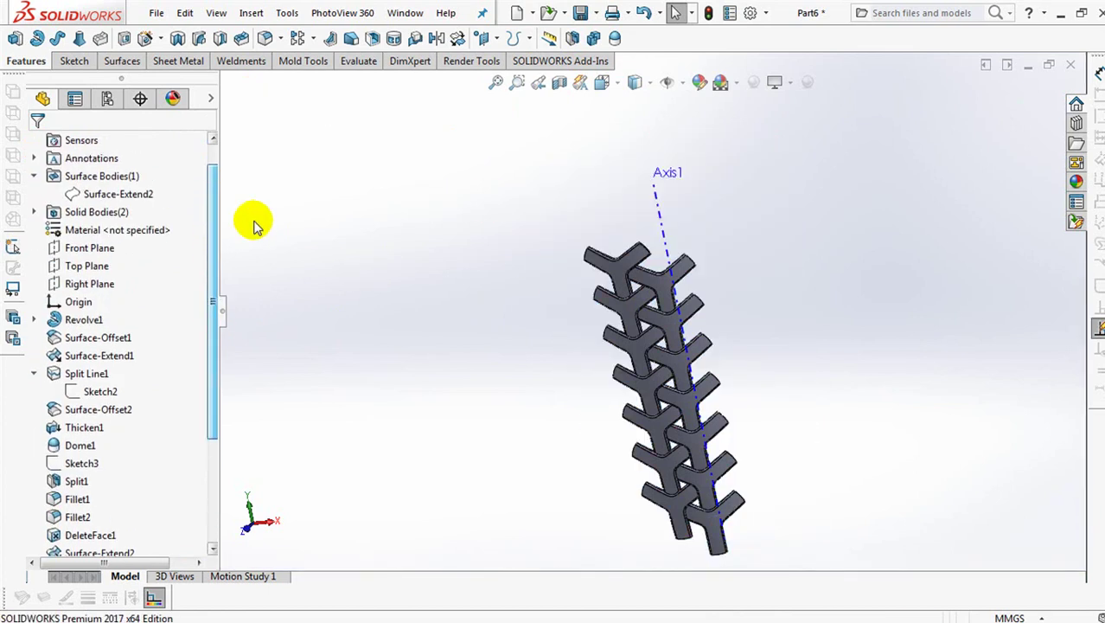
left_click(33, 212)
left_click(78, 229)
left_click(104, 212)
left_click(351, 248)
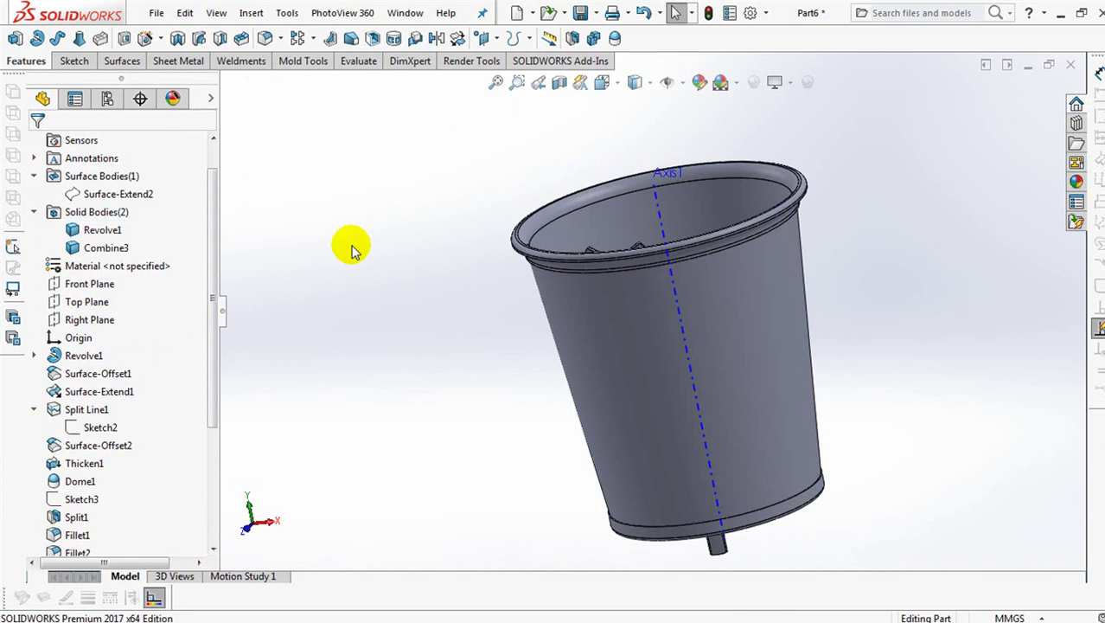
Start a new sketch on the Front Plane in front view
key("ctrl+1")
left_click(89, 284)
left_click(126, 257)
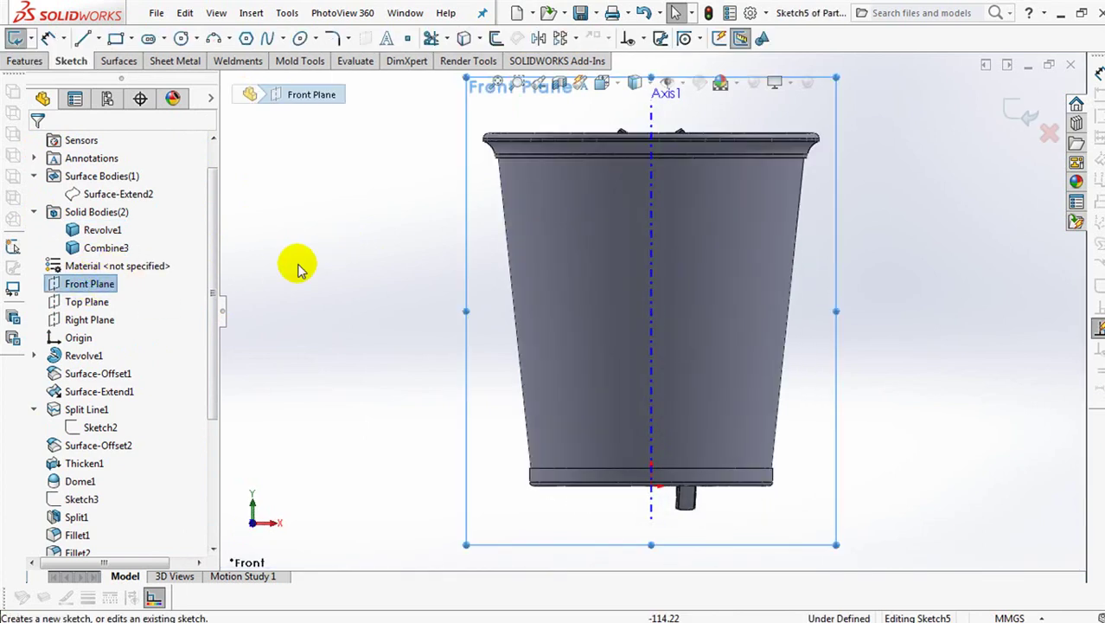
Convert the cup's two band edges into horizontal lines in Sketch5
left_click(463, 38)
left_click(519, 159)
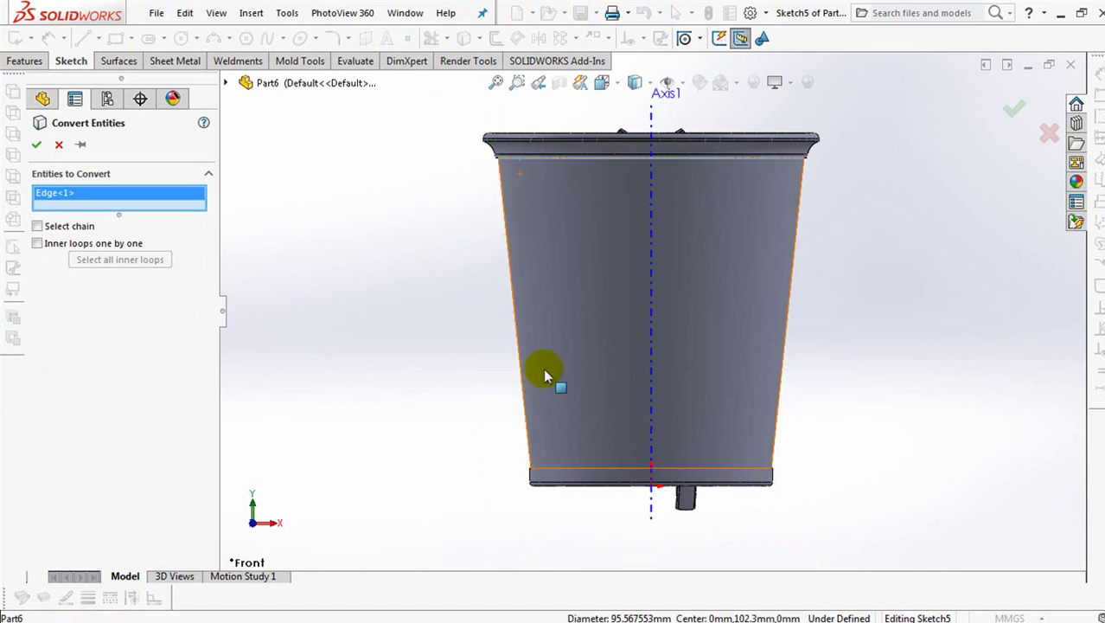
left_click(550, 471)
left_click(36, 145)
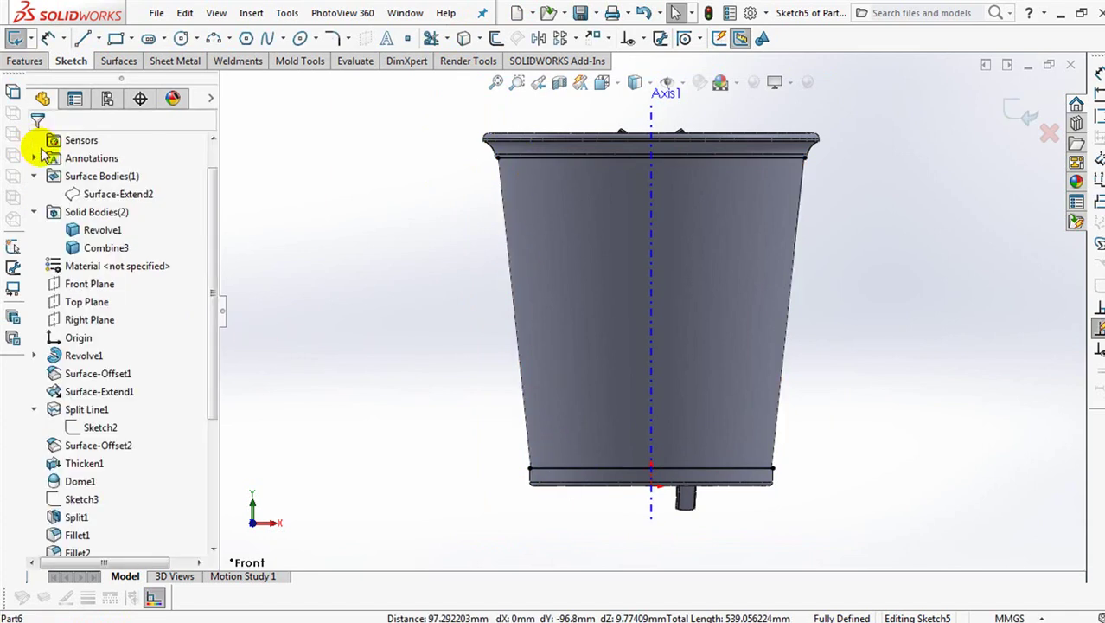
Hide the Revolve1 cup body and select Sketch5
left_click(1019, 111)
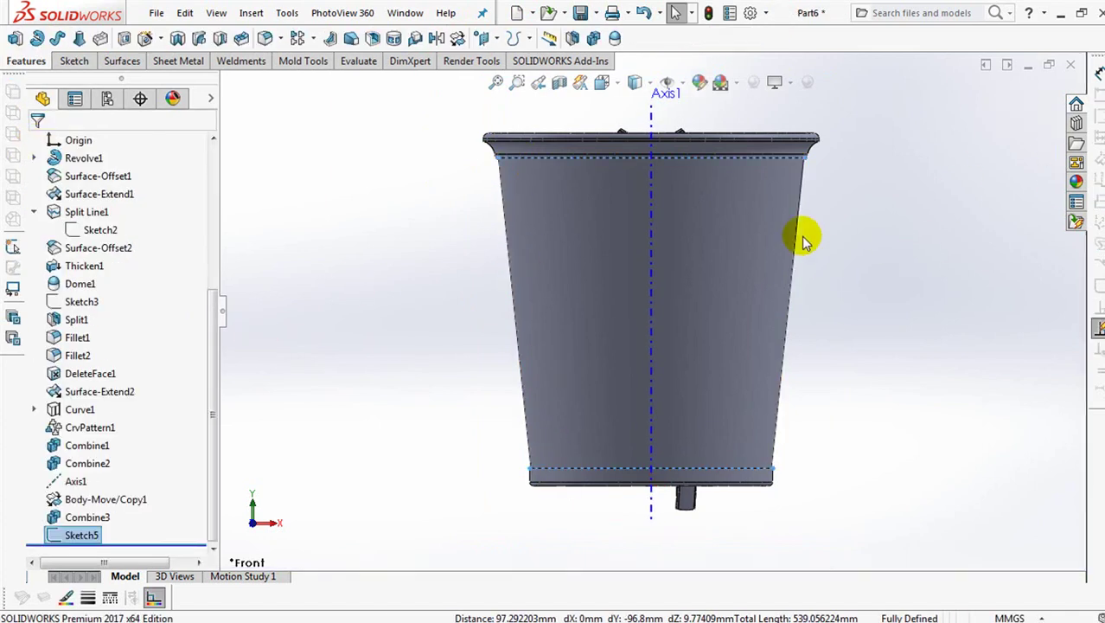
left_click(778, 238)
left_click(817, 200)
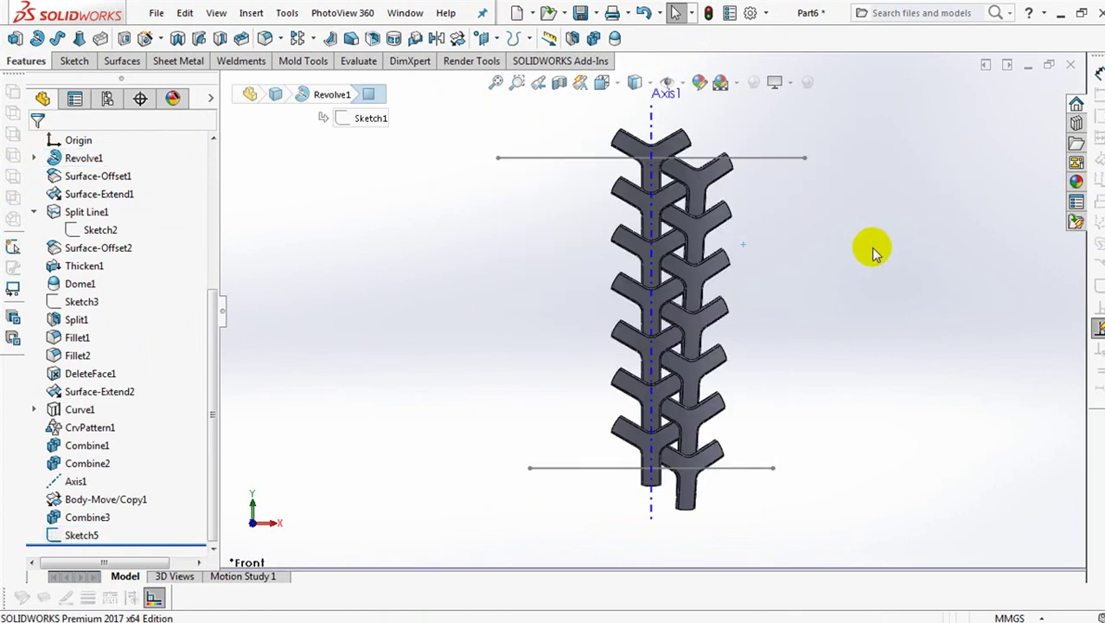
left_click(77, 534)
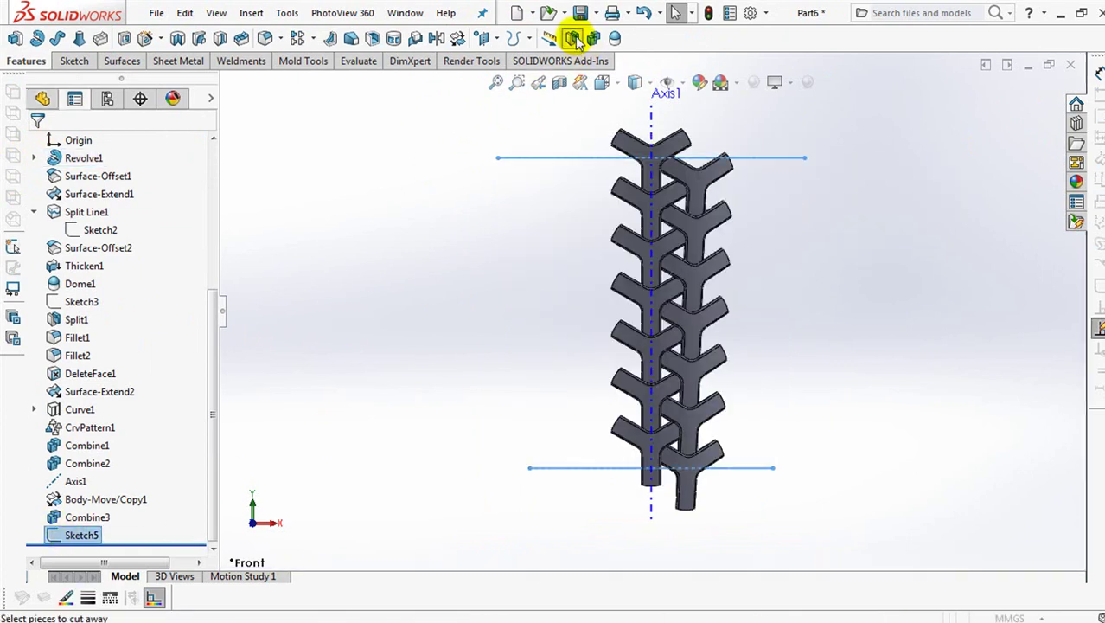
Split Combine3 at Sketch5's lines, checking cut bodies 1, 2, 3 and 5, creating Split2
left_click(571, 38)
left_click(87, 327)
left_click(688, 281)
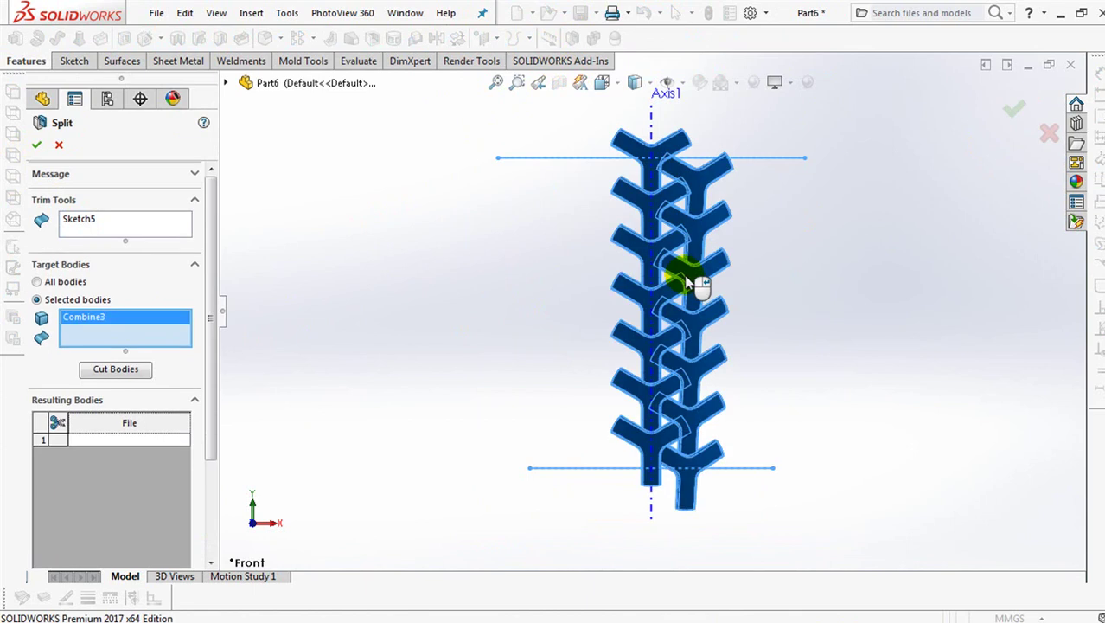
left_click(115, 369)
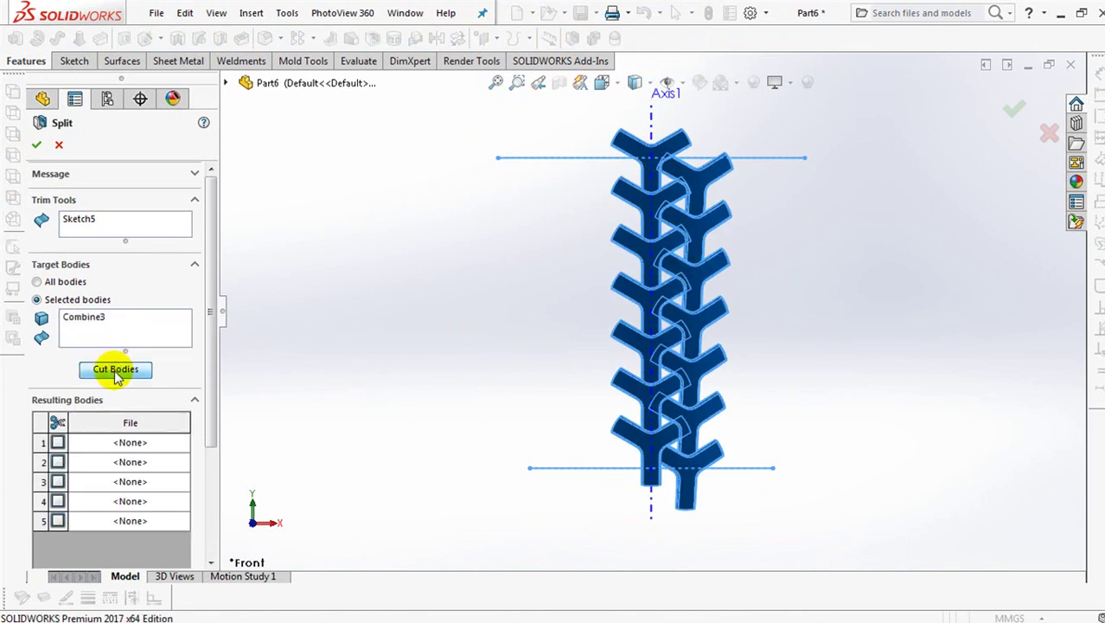
left_click(57, 462)
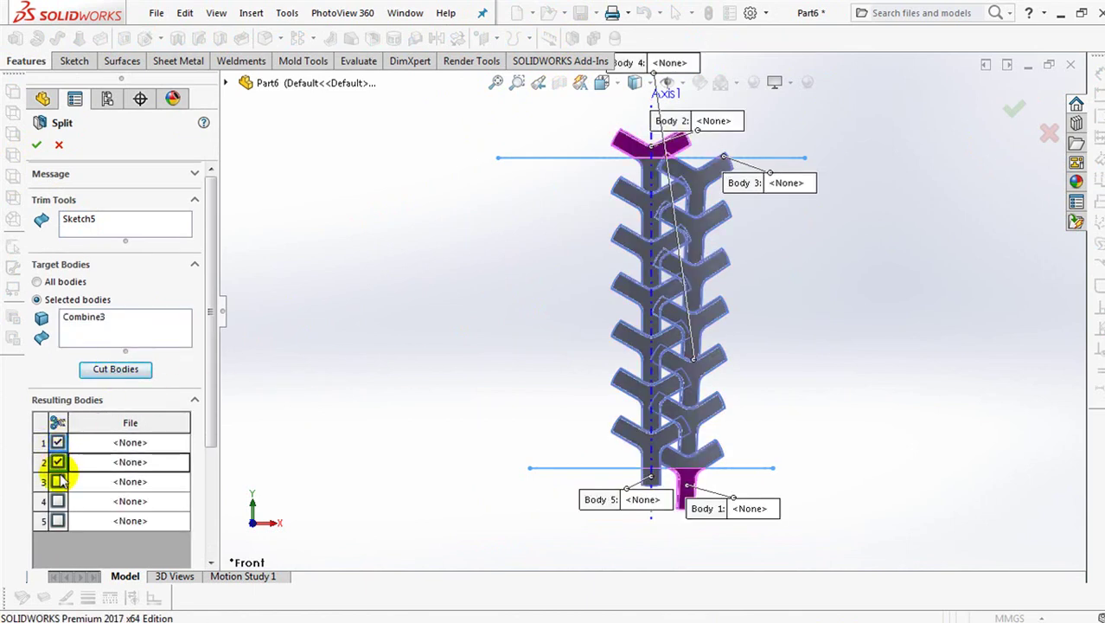
mouse_move(210, 415)
left_mouse_down()
mouse_move(217, 470)
mouse_move(86, 508)
left_mouse_up()
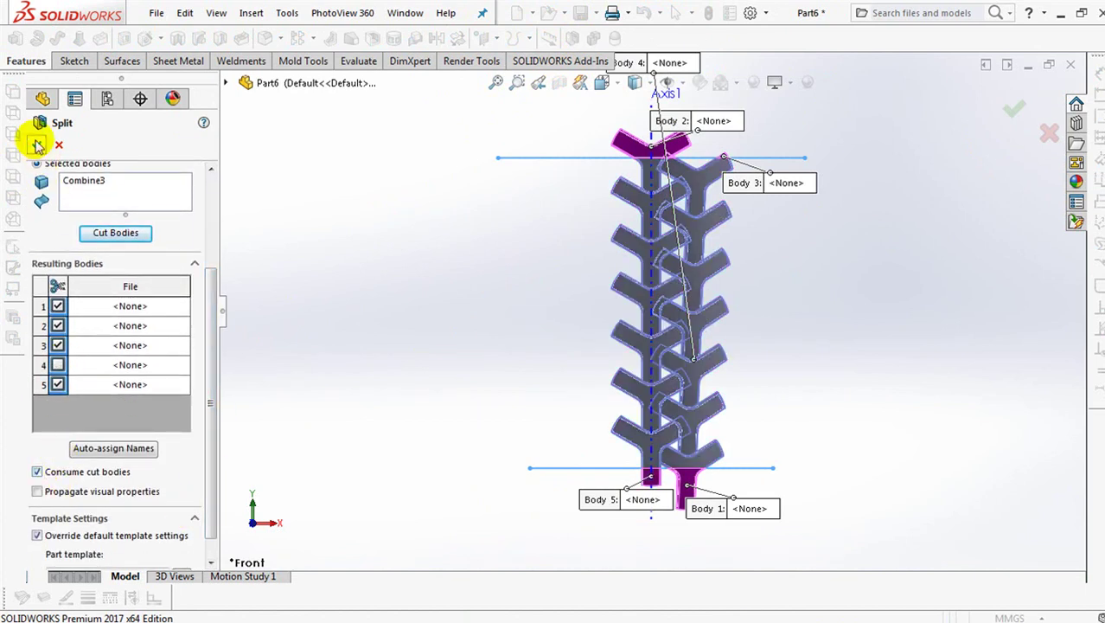
left_click(38, 146)
Orbit and zoom to inspect the trimmed Y emblems in isometric view
mouse_move(382, 370)
middle_mouse_down()
mouse_move(462, 413)
mouse_move(515, 423)
middle_mouse_up()
mouse_move(679, 406)
middle_mouse_down("shift")
mouse_move(665, 215)
mouse_move(666, 277)
mouse_move(636, 252)
middle_mouse_up("shift")
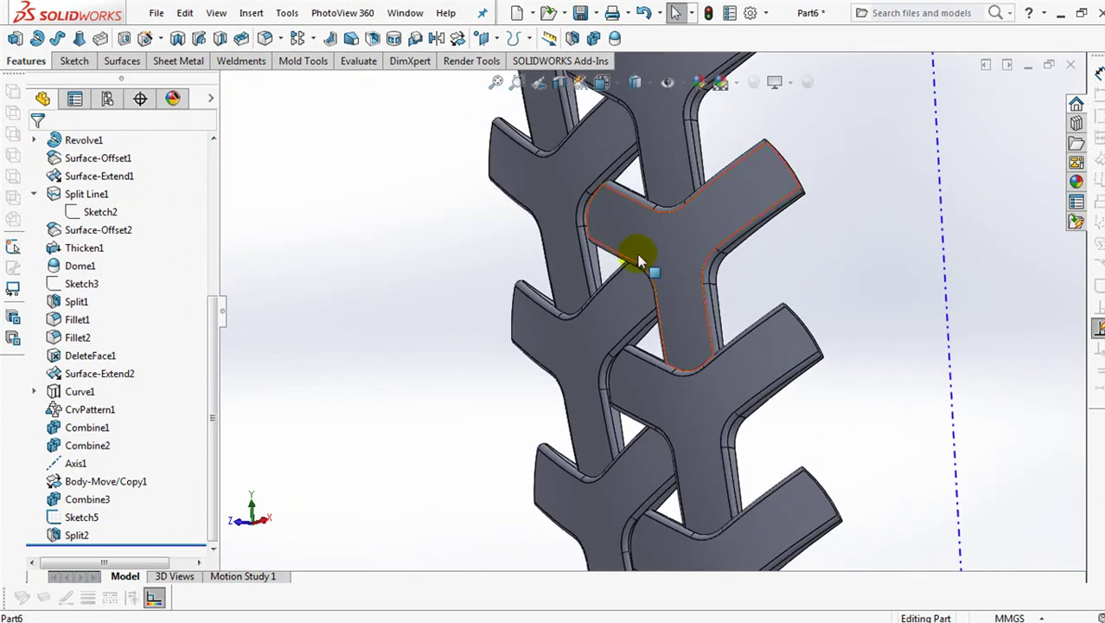
key("ctrl+7")
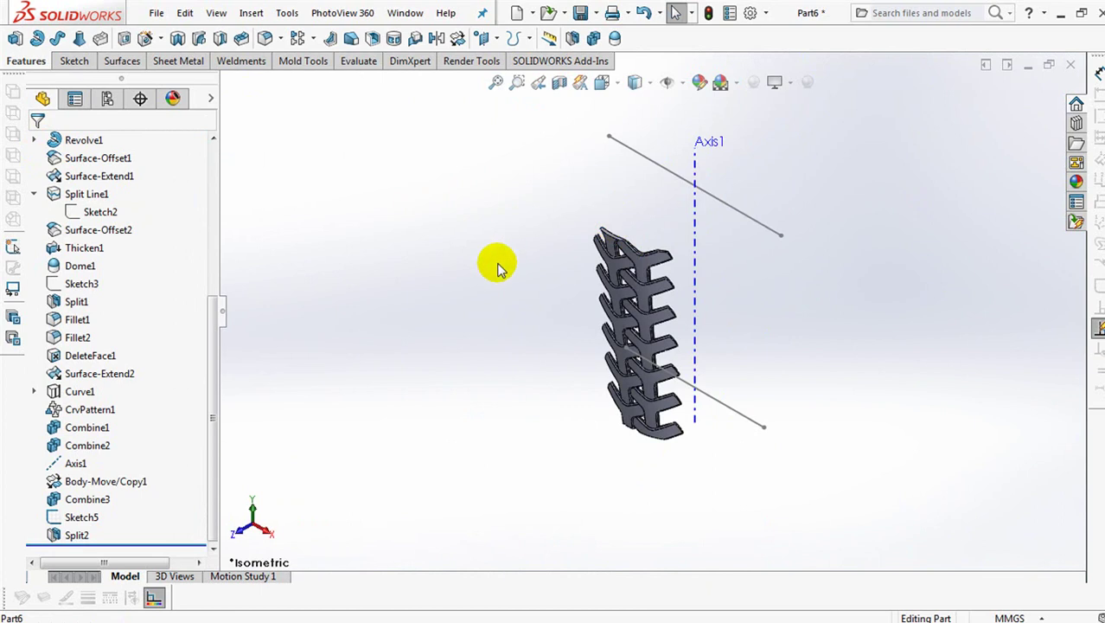
mouse_move(504, 359)
middle_mouse_down()
mouse_move(511, 321)
mouse_move(501, 323)
middle_mouse_up()
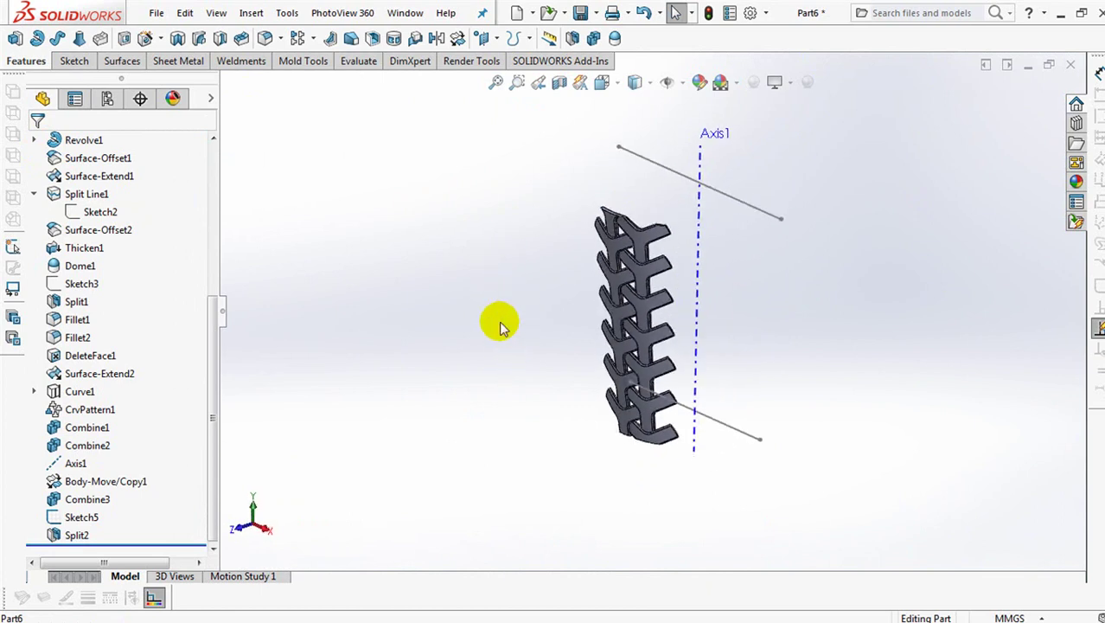
Circular-pattern the Split2 body 10 times over 360° around Axis1
left_click(314, 42)
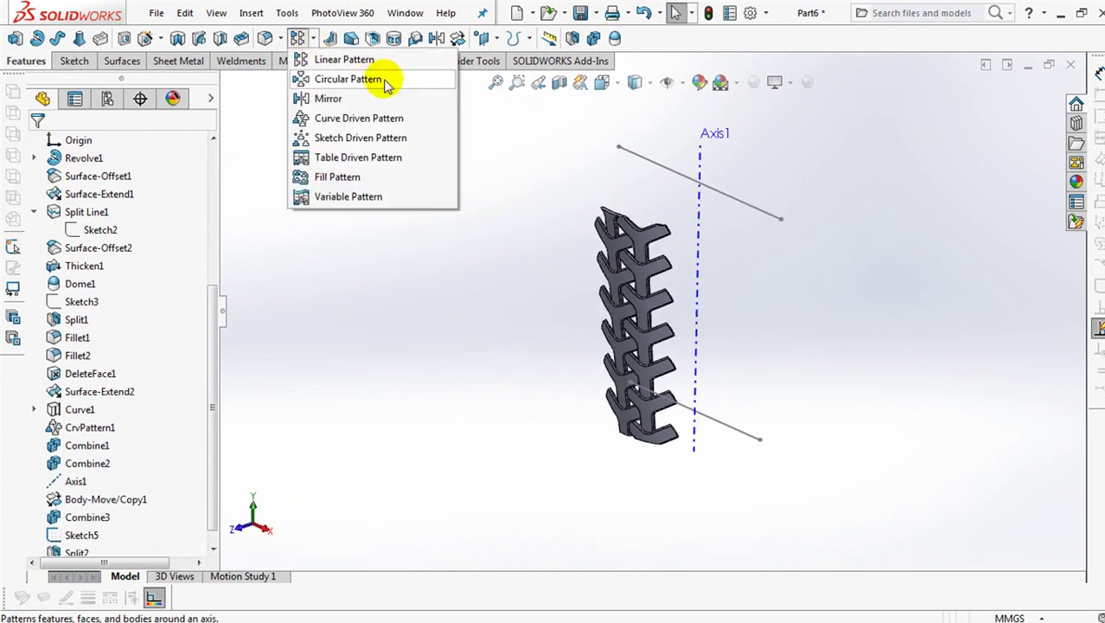
left_click(303, 77)
left_click(93, 200)
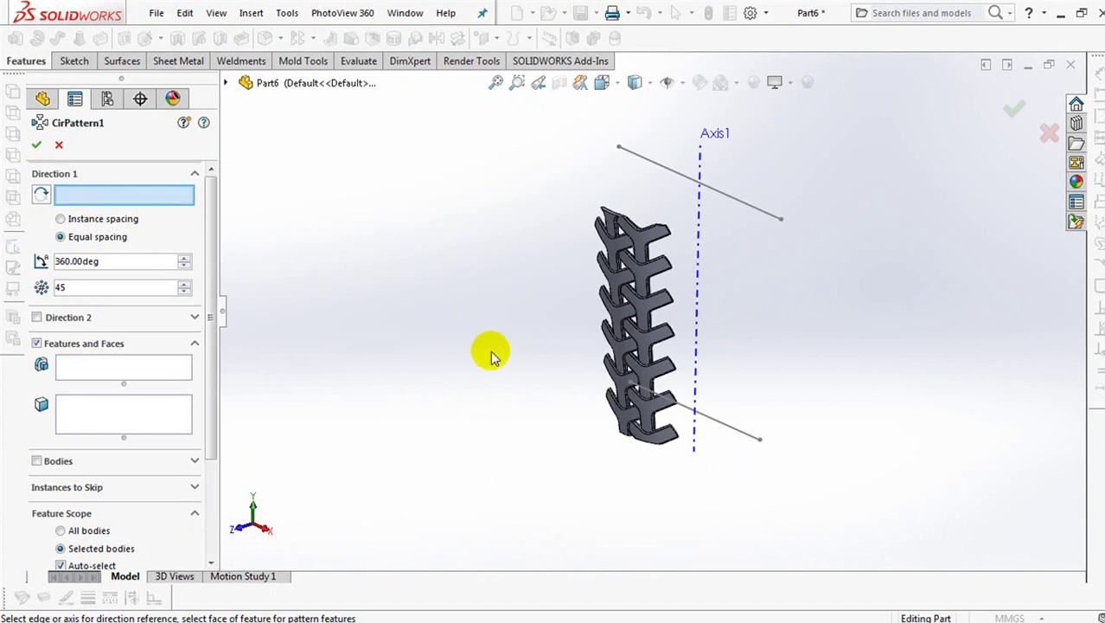
left_click(699, 285)
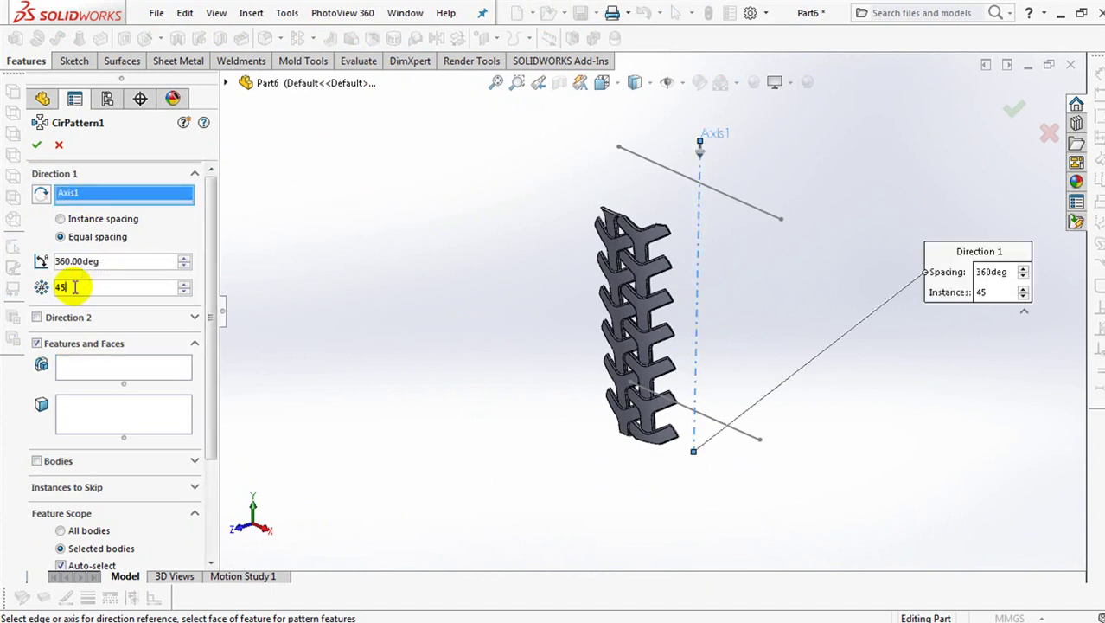
type("10")
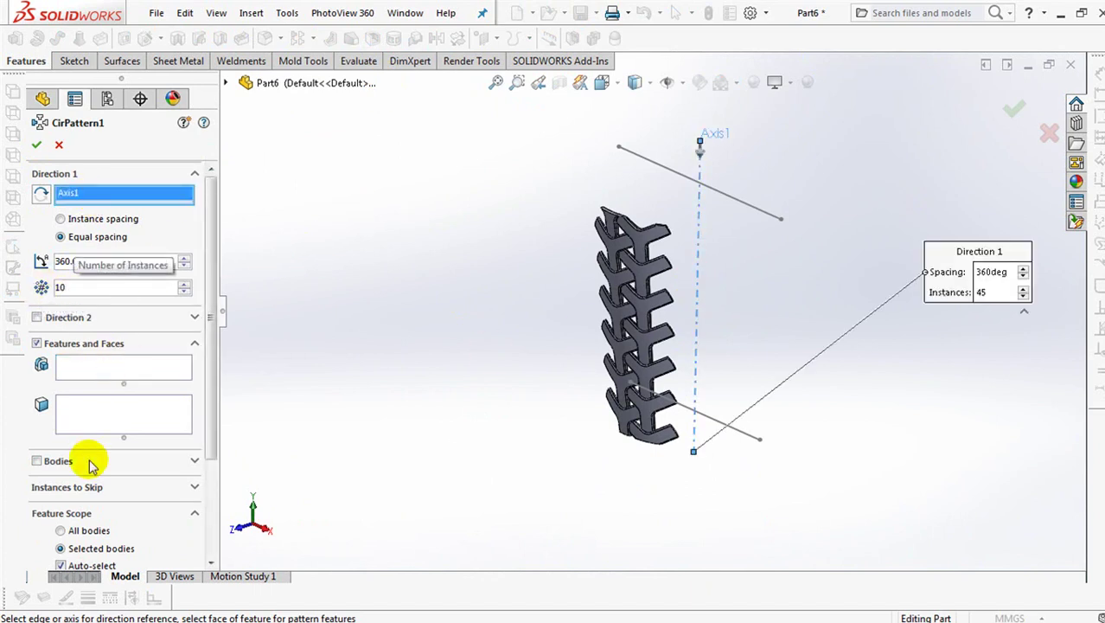
left_click(36, 461)
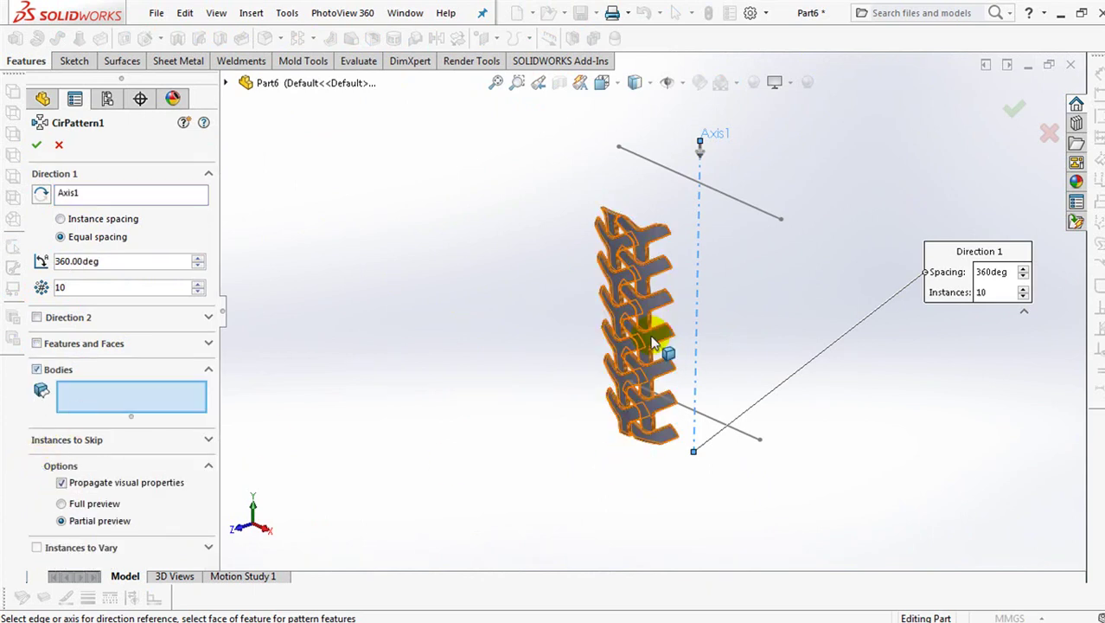
left_click(654, 343)
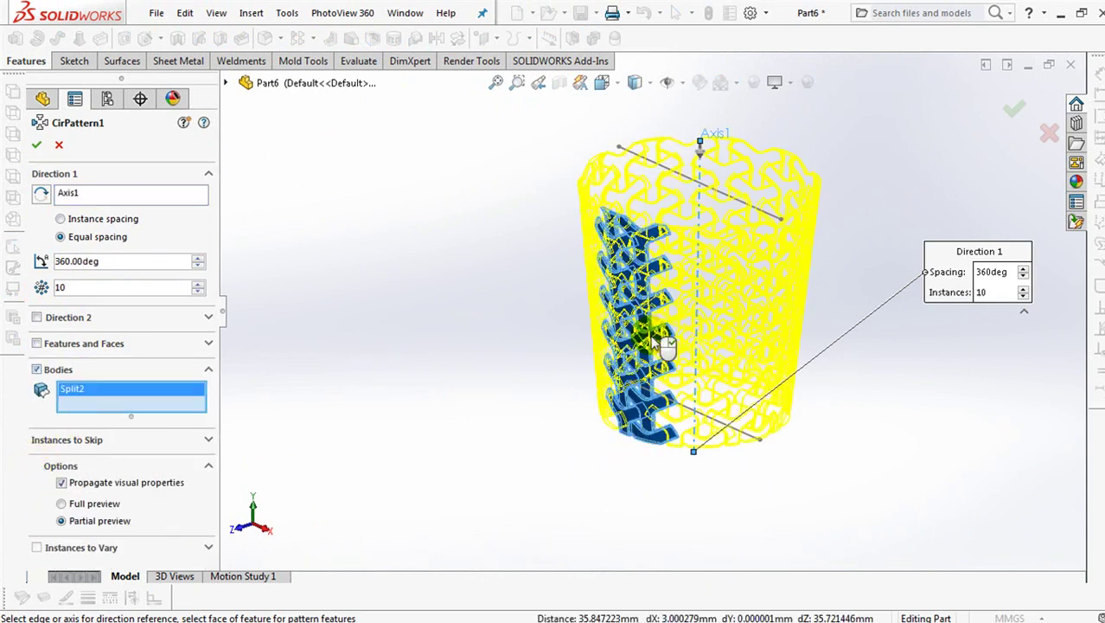
left_click(37, 143)
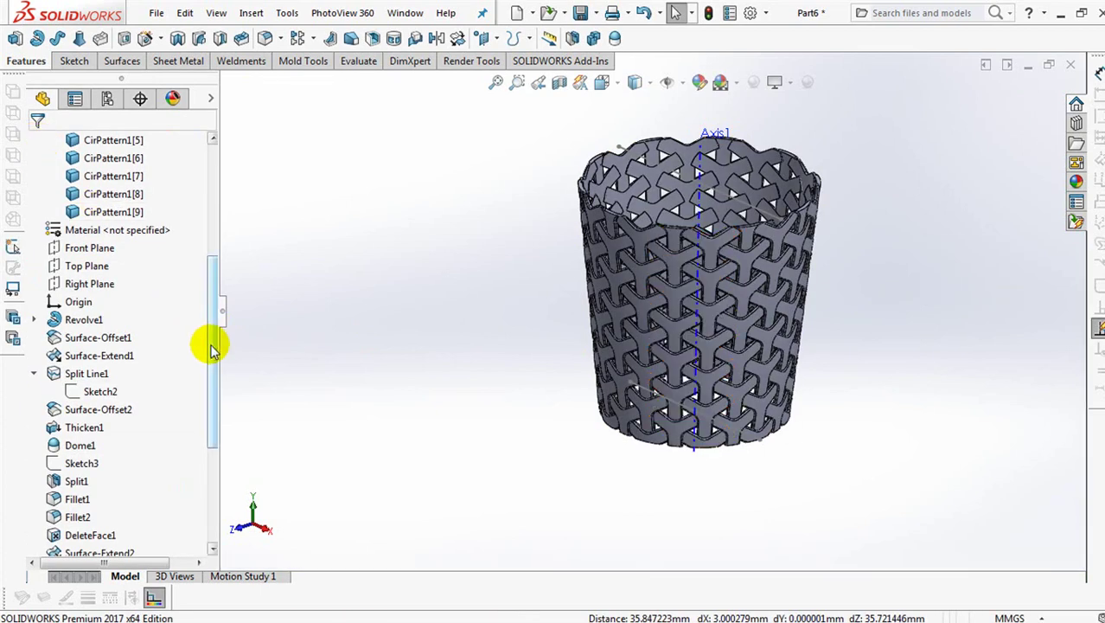
left_click_drag(214, 346, 224, 285)
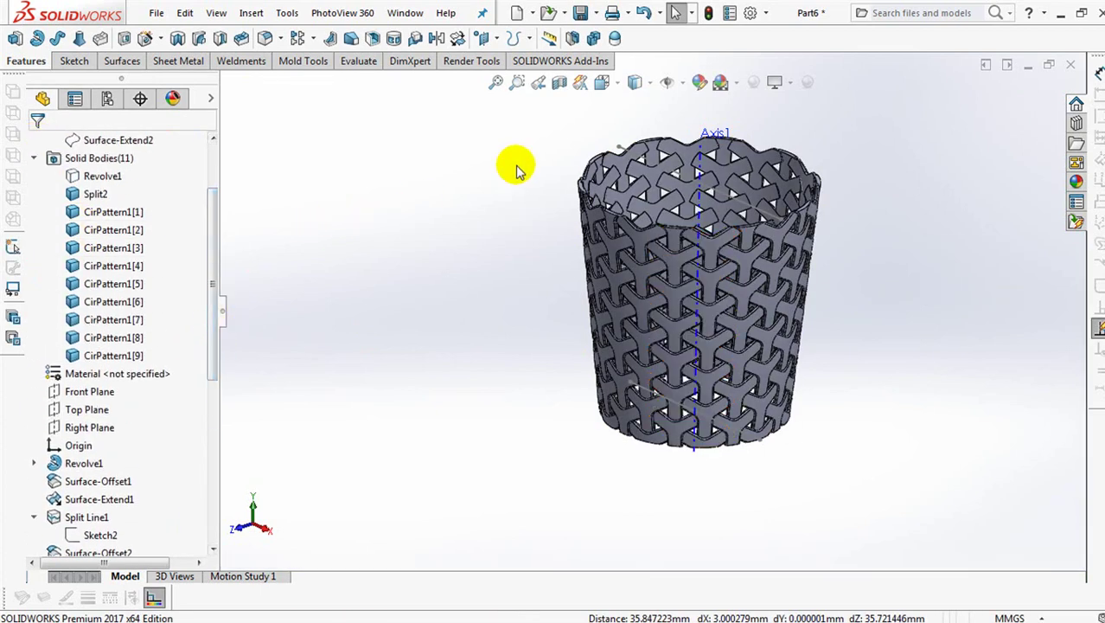
left_click(593, 40)
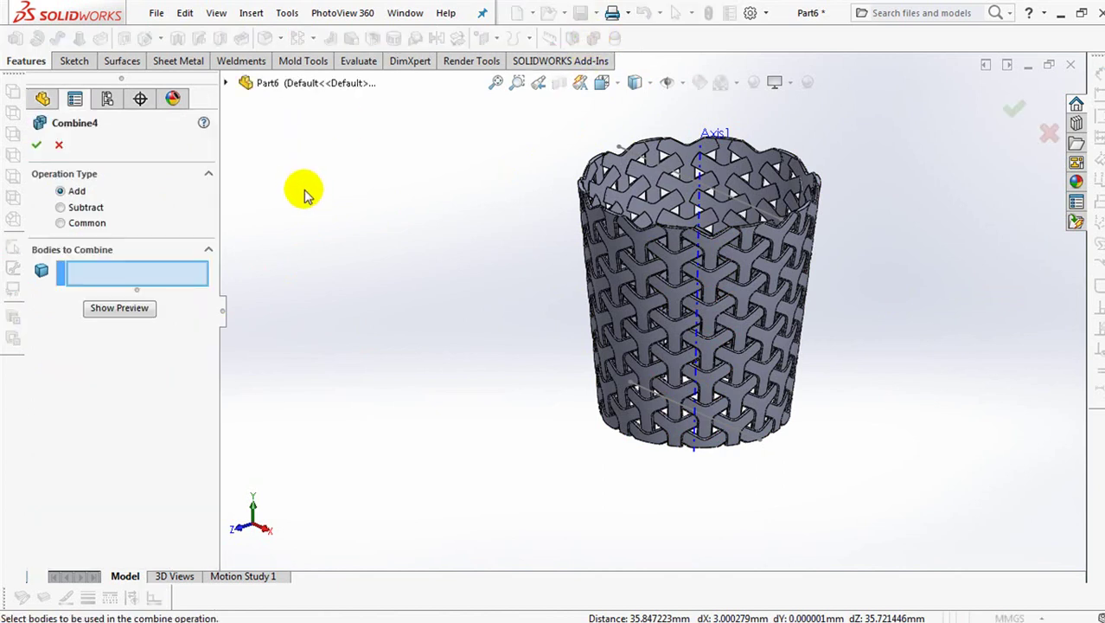
Add Split2 and CirPattern1[1]–[9] together into the single Combine4 body
left_click(227, 83)
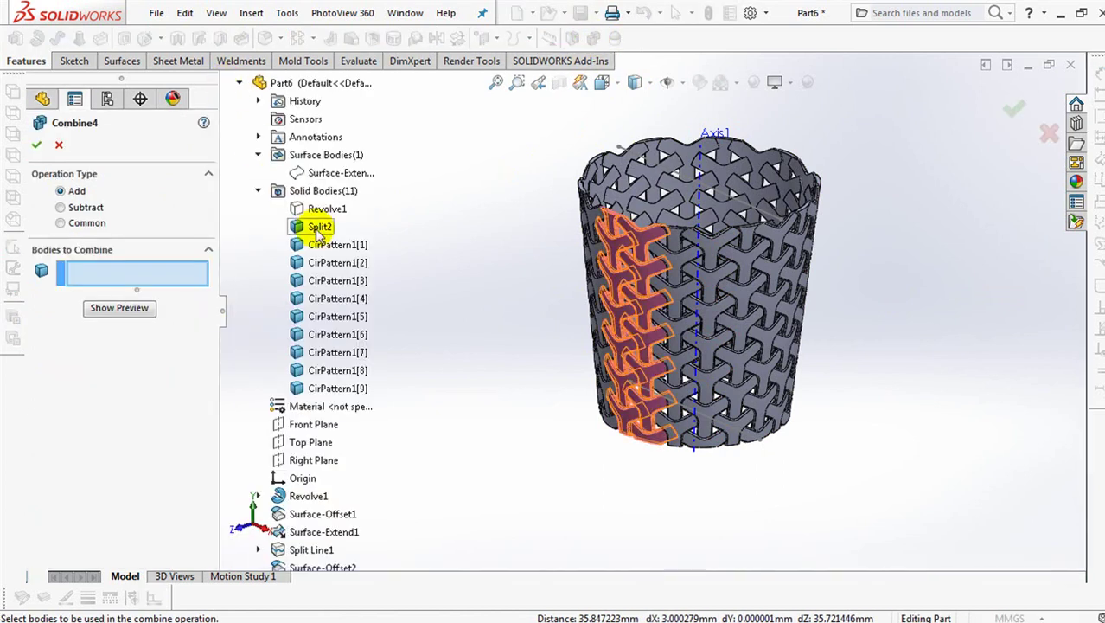
left_click(317, 229)
left_click(331, 389, "shift")
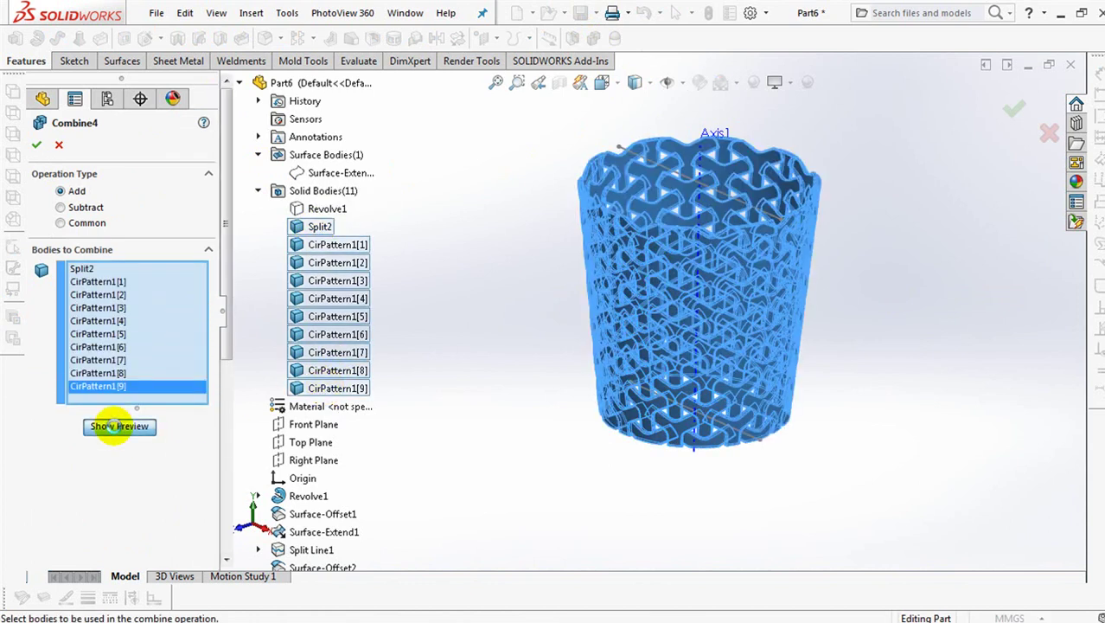
left_click(120, 426)
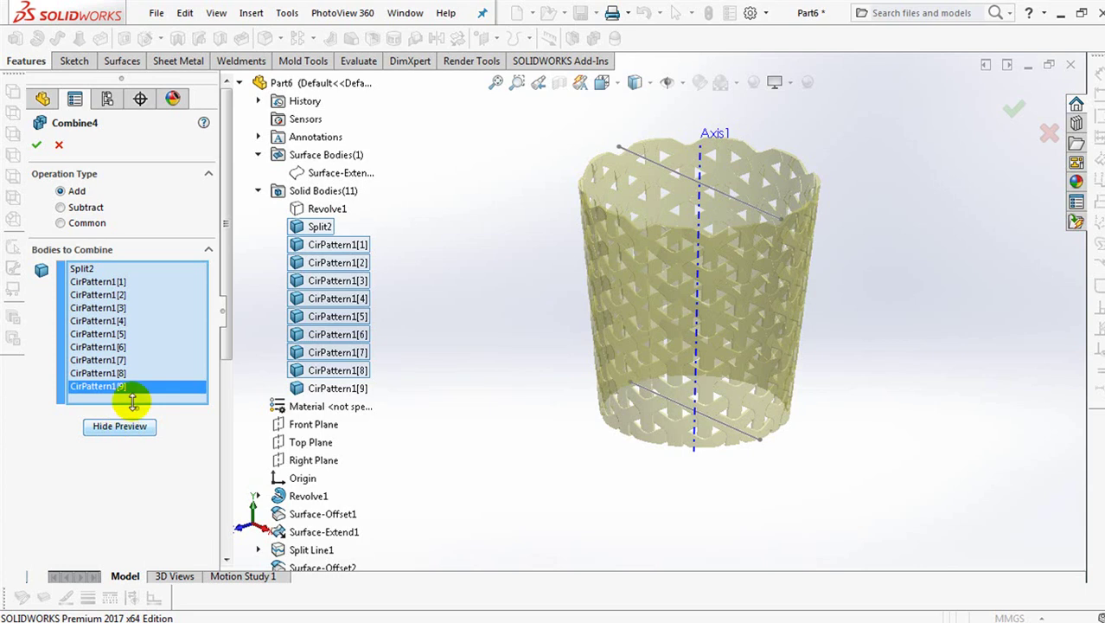
left_click(33, 146)
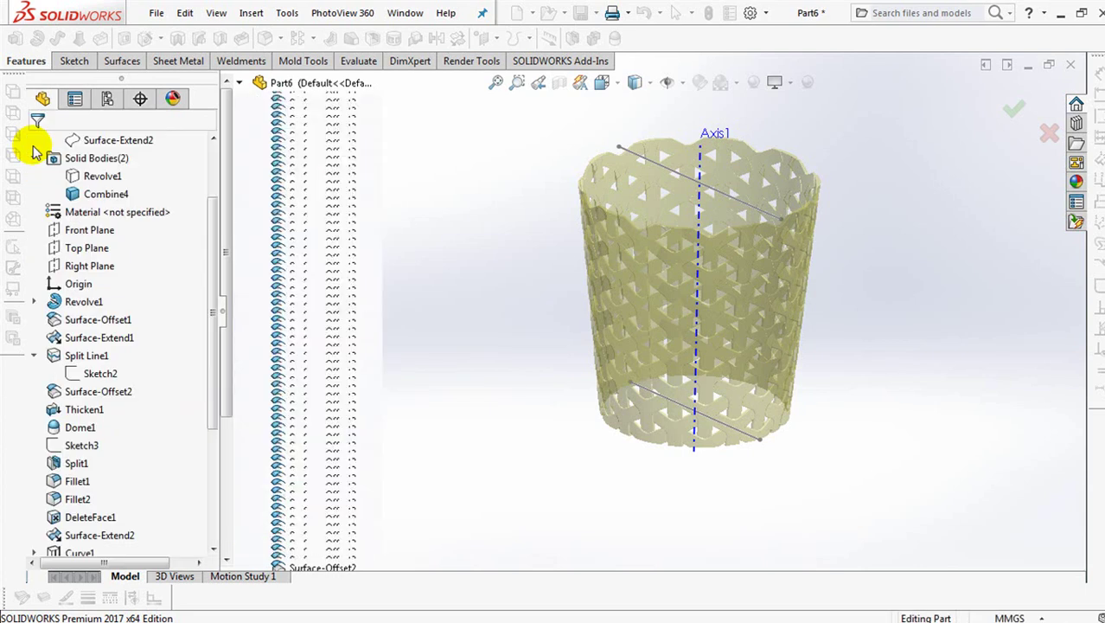
middle_click_drag(443, 247, 449, 307)
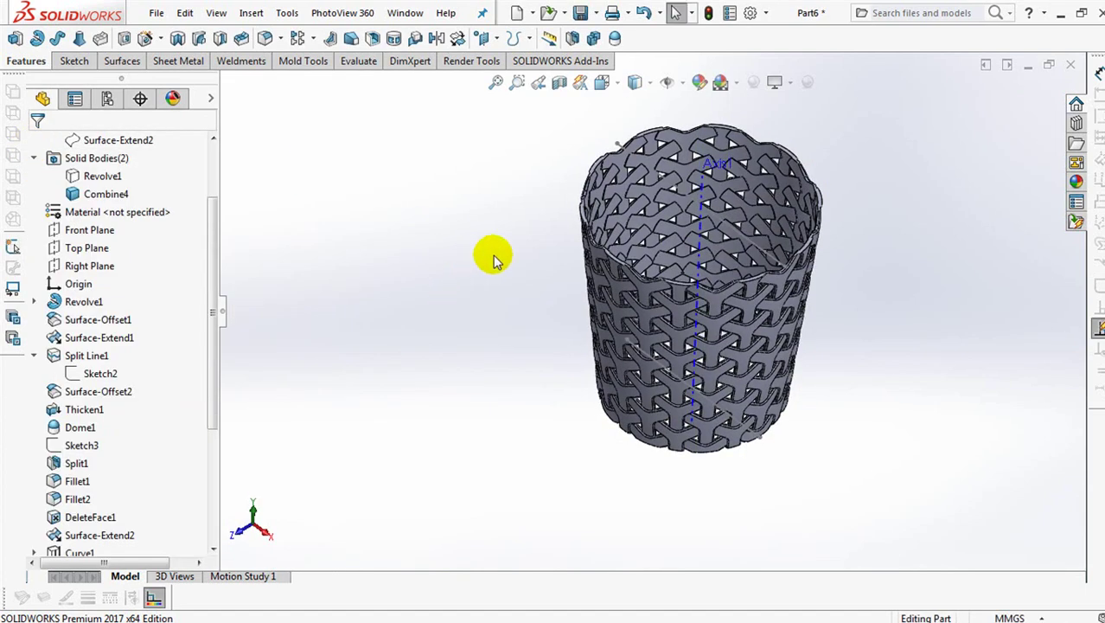
Show the extended rim surface Surface-Extend2
scroll(519, 230, "down", 2)
scroll(510, 247, "down", 3)
key("f")
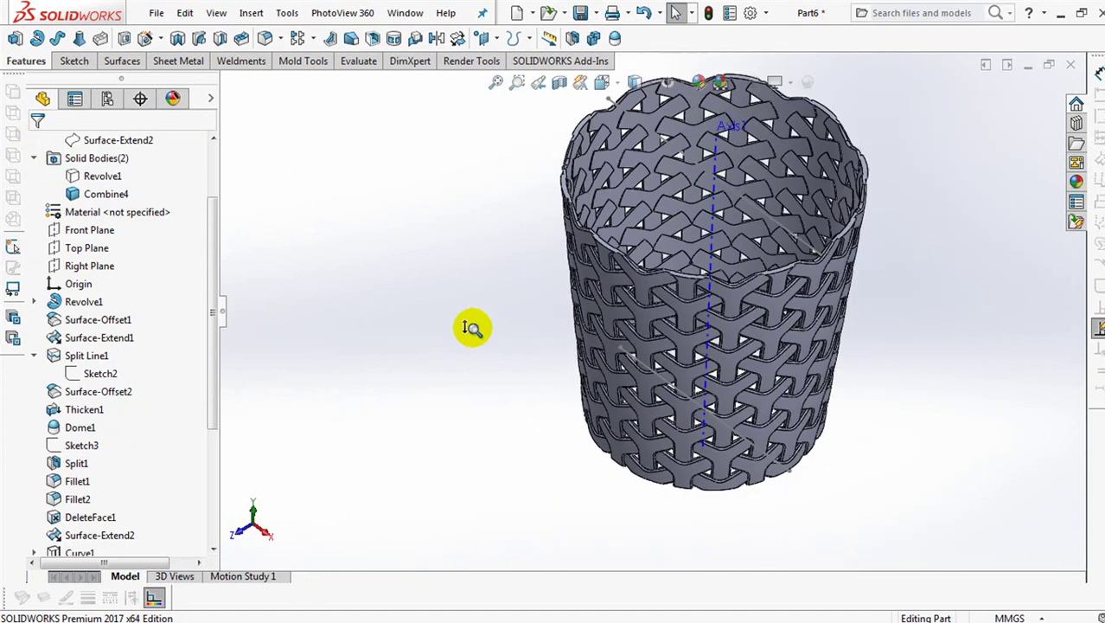
left_click(90, 140)
left_click(398, 253)
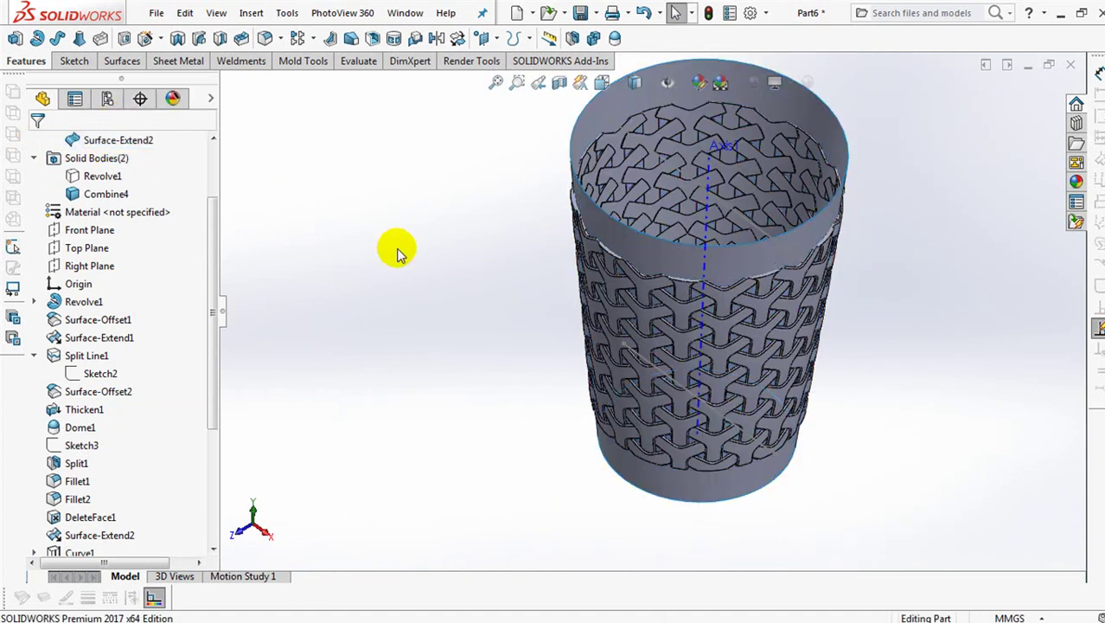
Split Combine4 with Surface-Extend2, checking body 1, to create Split3
left_click(571, 37)
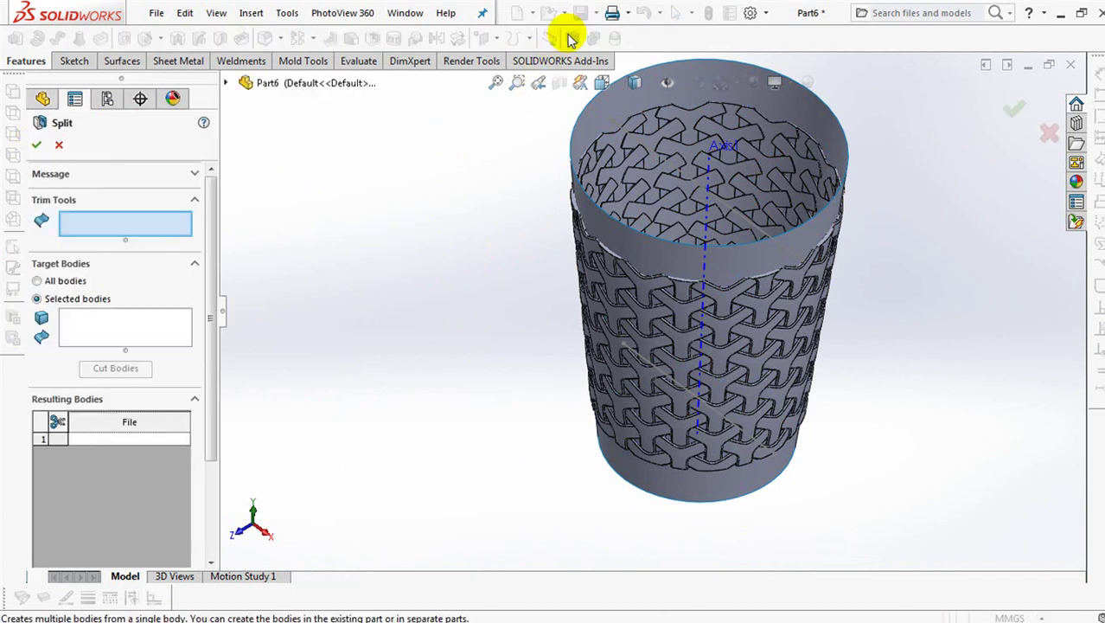
left_click(589, 128)
left_click(82, 336)
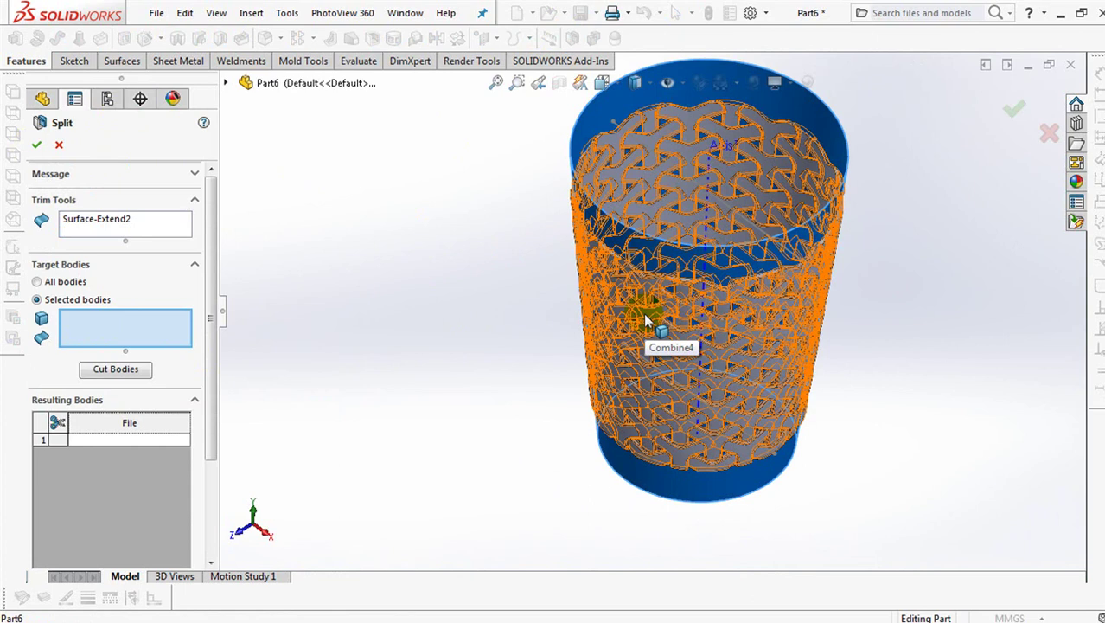
left_click(645, 320)
left_click(115, 373)
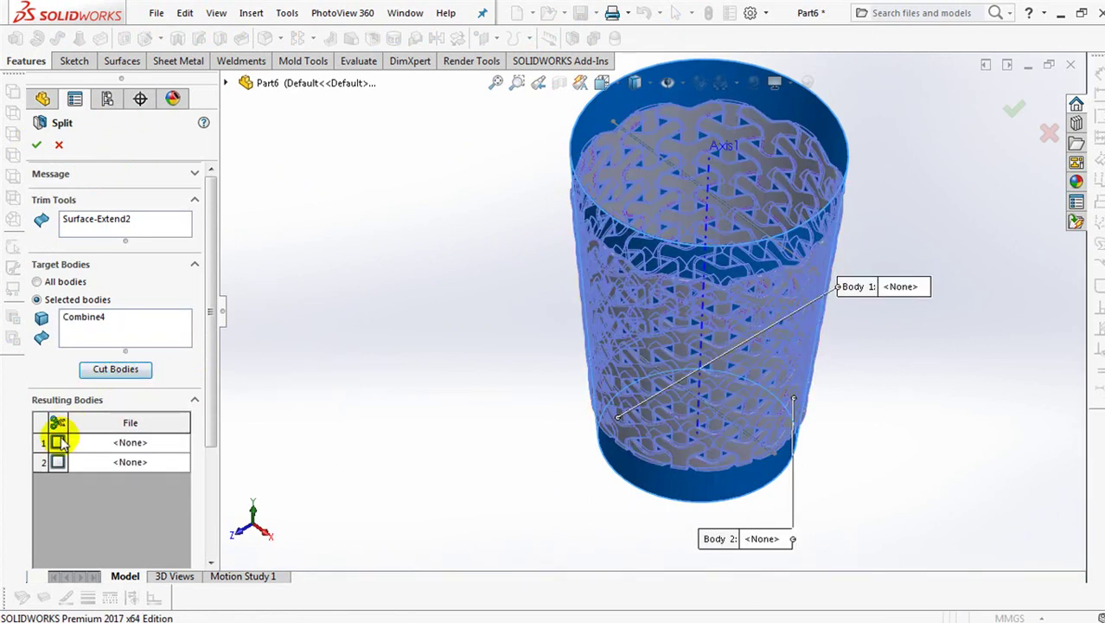
left_click(58, 442)
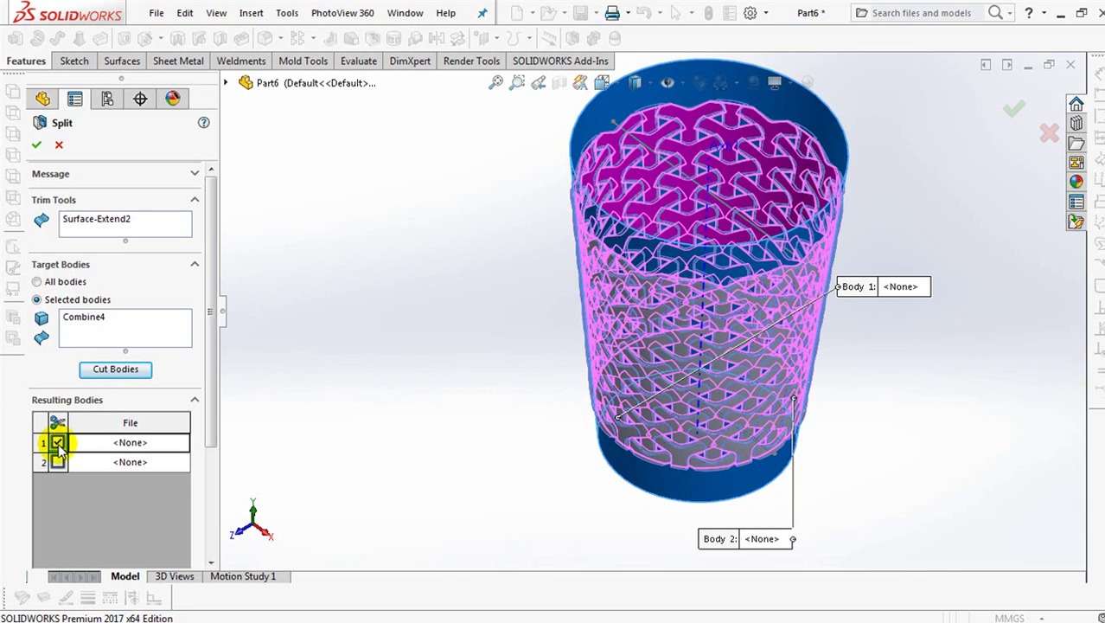
left_click_drag(211, 419, 211, 481)
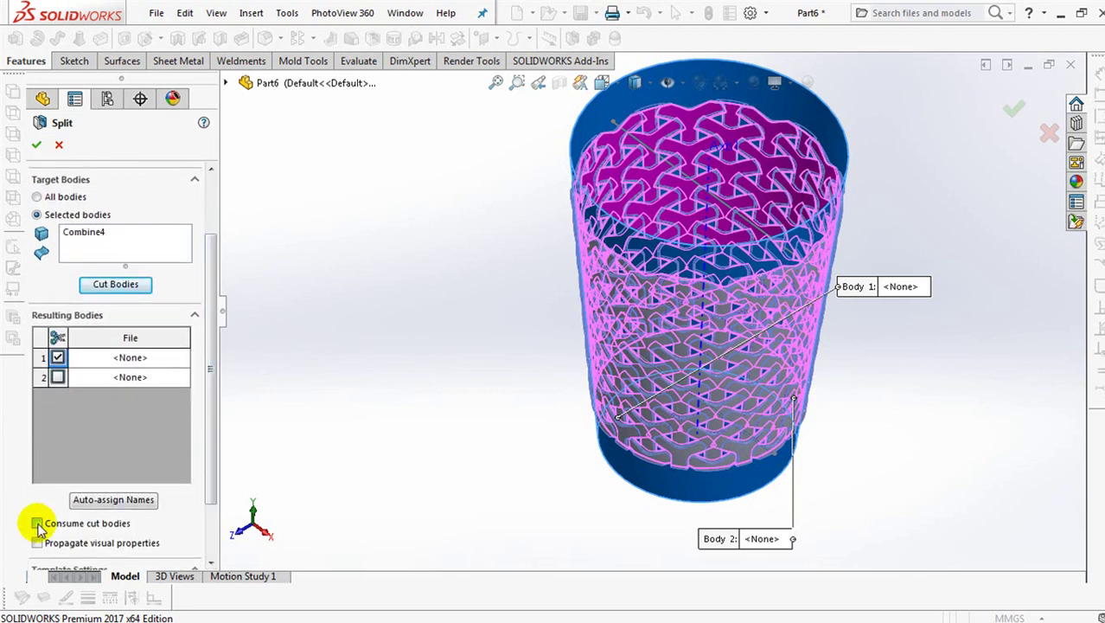
left_click(36, 146)
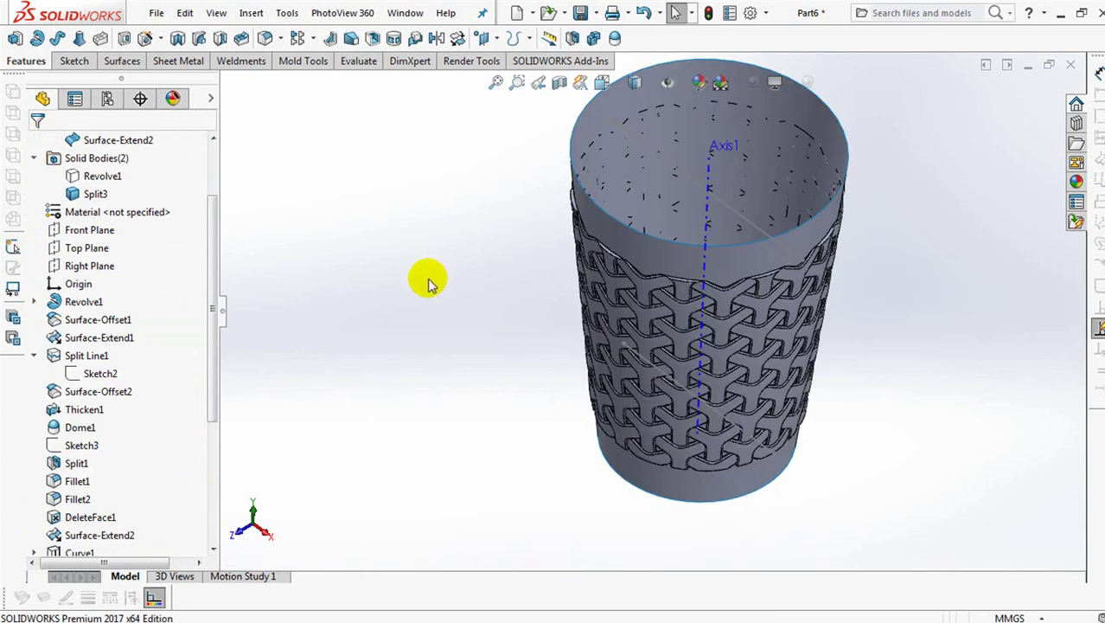
Hide the surface body and the woven Split3 body
left_click(591, 134)
left_click(661, 76)
mouse_move(485, 247)
middle_mouse_down()
mouse_move(476, 341)
mouse_move(474, 329)
middle_mouse_up()
scroll(627, 232, "down", 5)
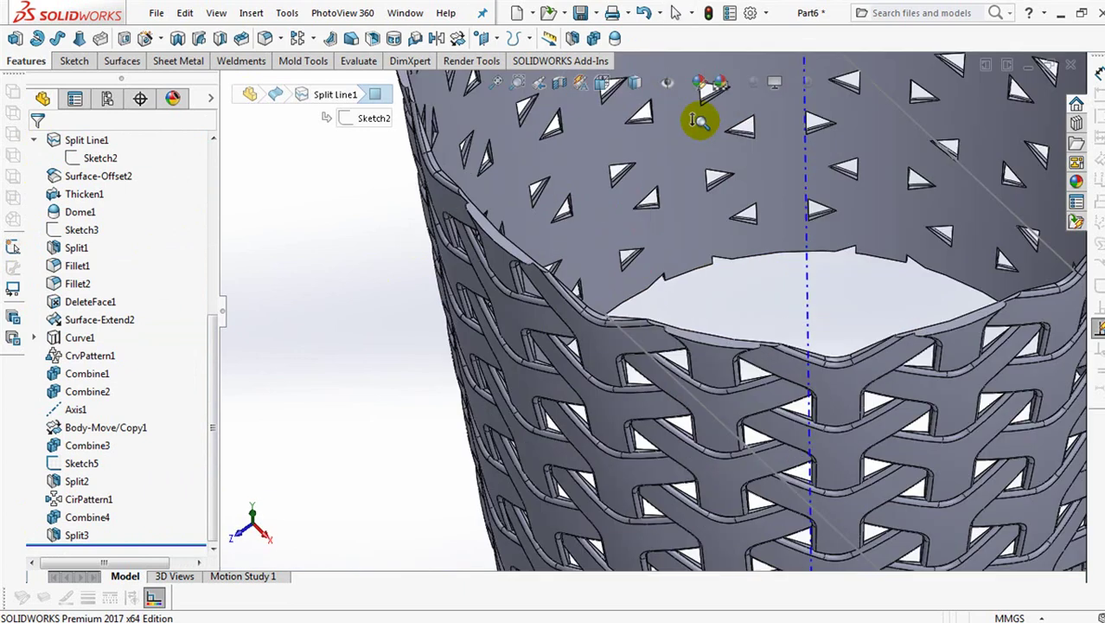
scroll(703, 141, "up", 6)
scroll(686, 213, "down", 1)
middle_click_drag(634, 313, 649, 291)
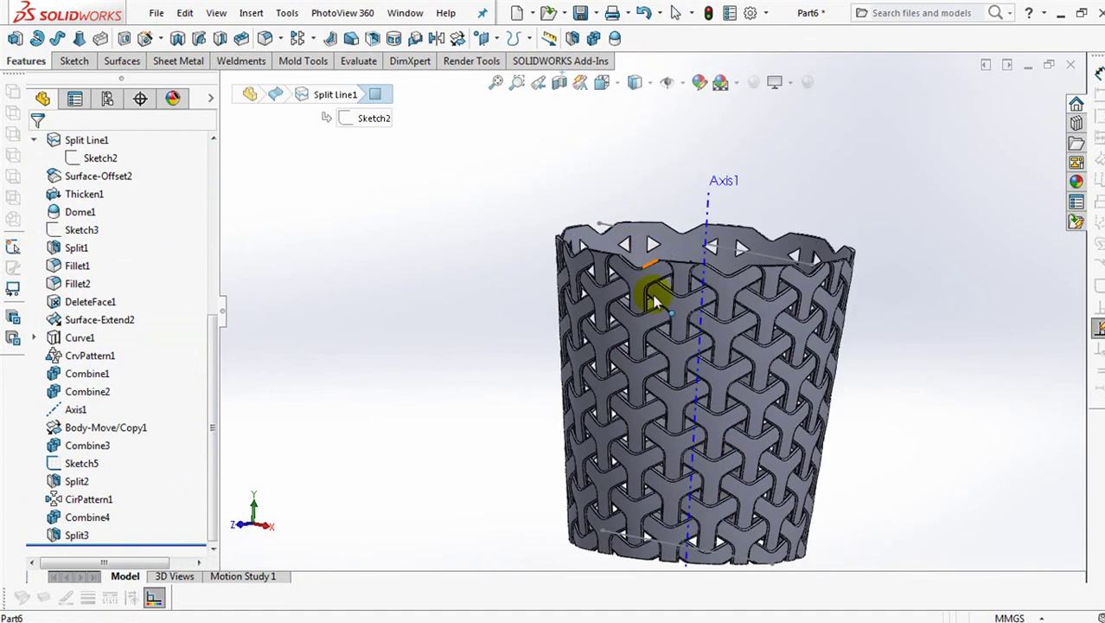
left_click(638, 317)
left_click(711, 278)
Show the Revolve1 cup body and switch to the front view
left_click_drag(211, 391, 235, 166)
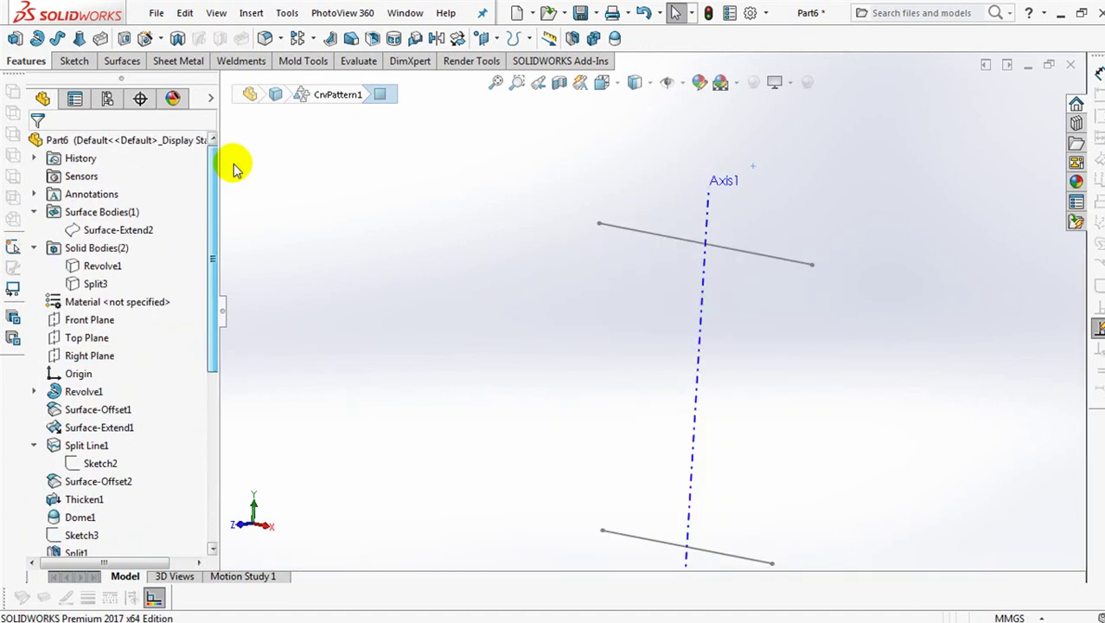
left_click(100, 264)
left_click(358, 275)
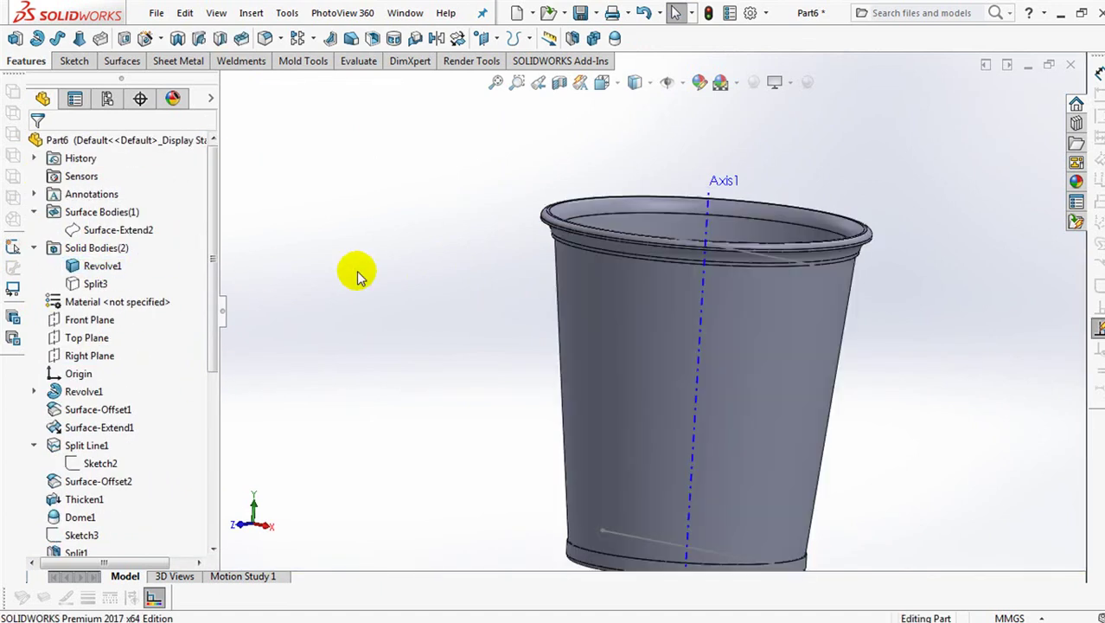
key("ctrl+1")
left_click_drag(215, 389, 214, 554)
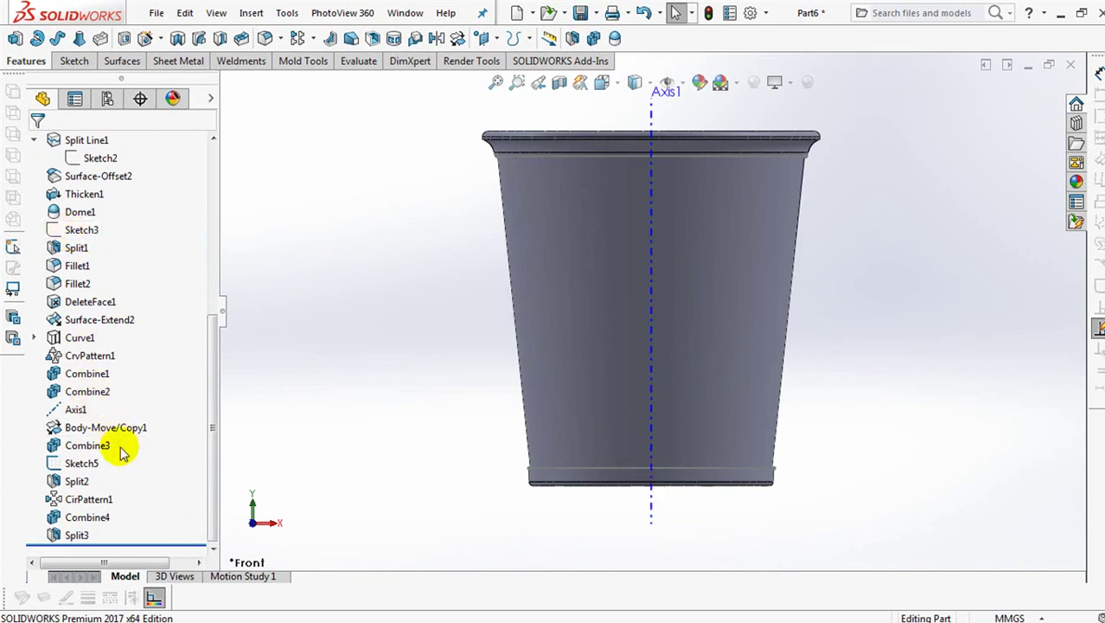
Split Revolve1 along Sketch5, checking the middle Body 1, to create Split4
left_click(77, 462)
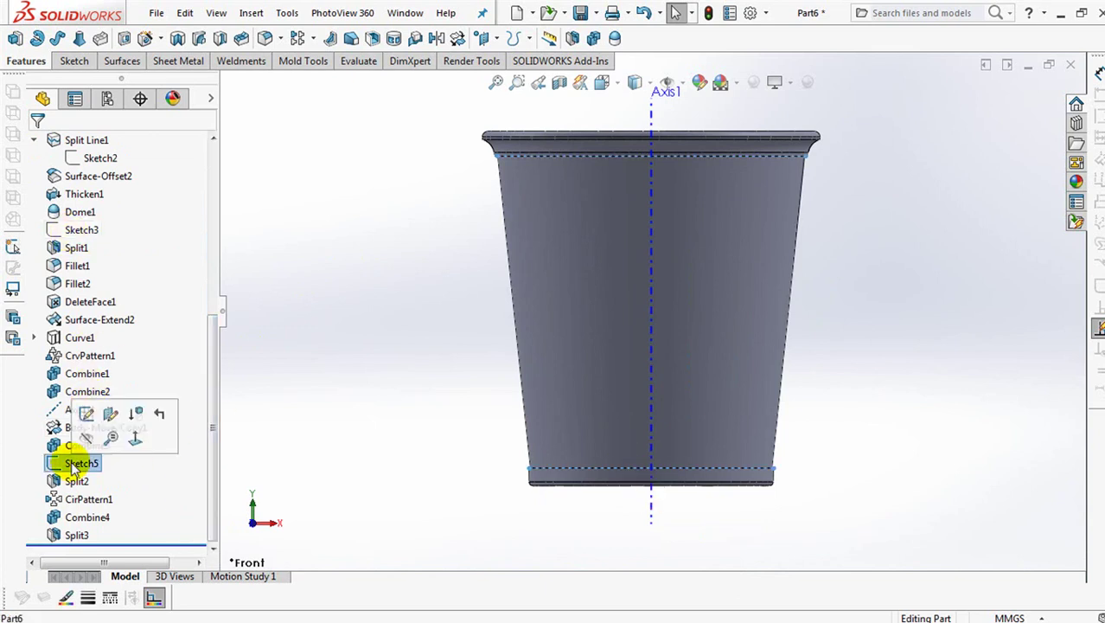
left_click(573, 39)
left_click(125, 327)
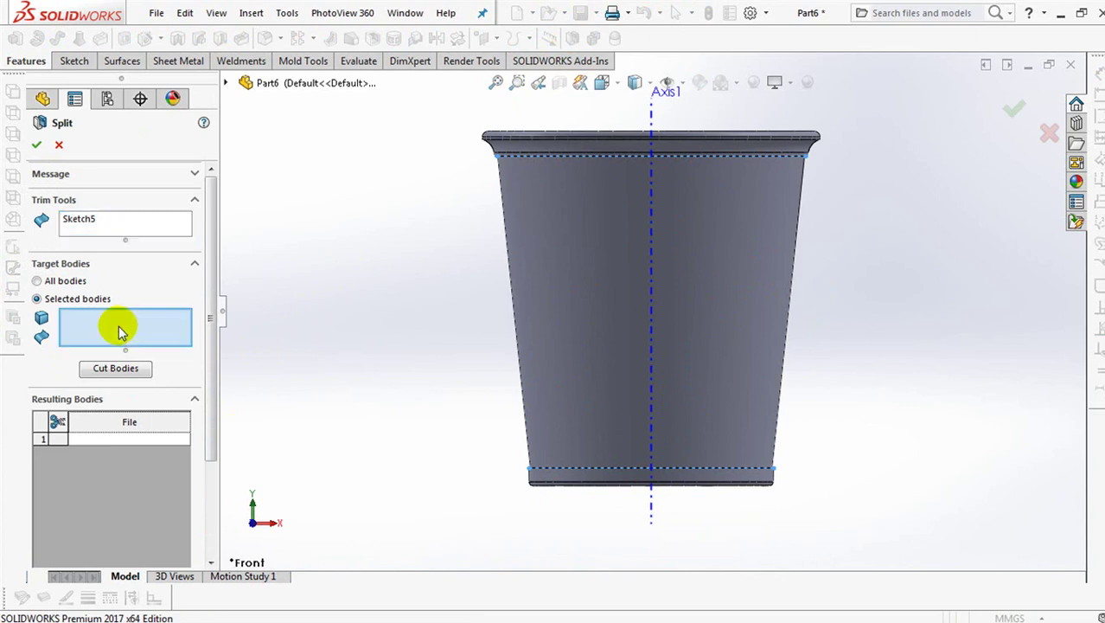
left_click(564, 319)
left_click(118, 370)
left_click(570, 340)
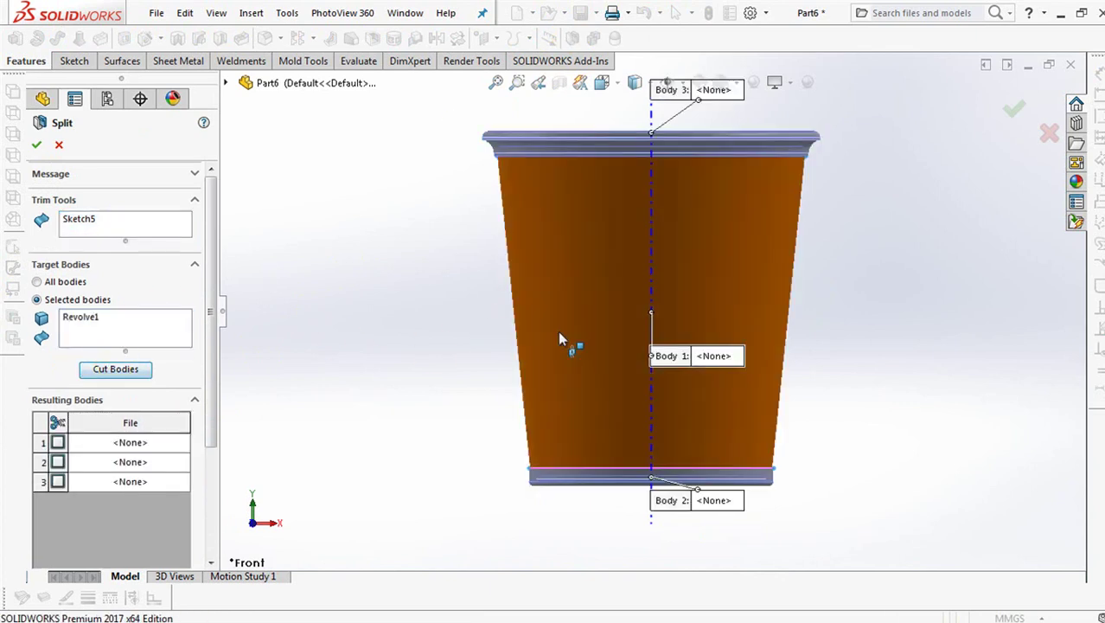
left_click_drag(213, 346, 215, 456)
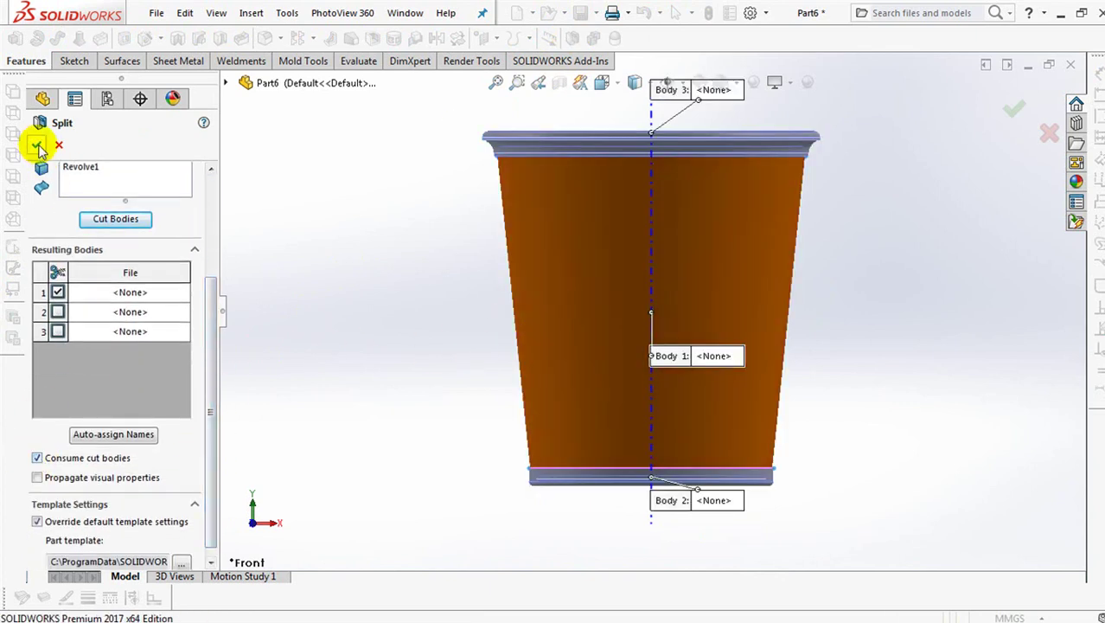
left_click(37, 147)
Show the woven Split3 body between the rims again
left_click_drag(210, 333, 197, 216)
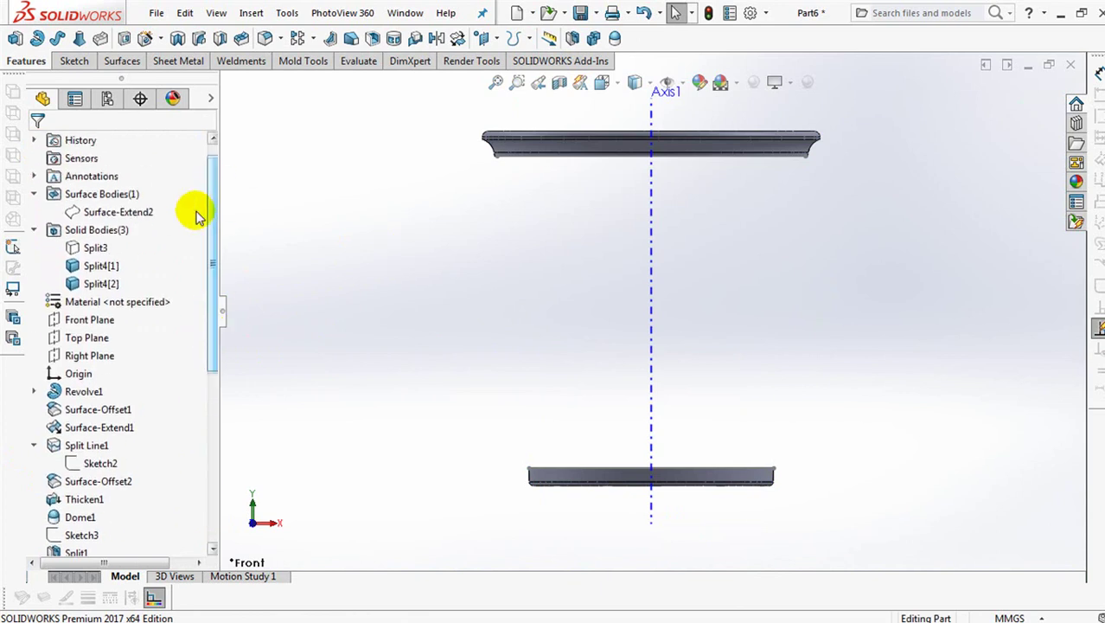
left_click(82, 247)
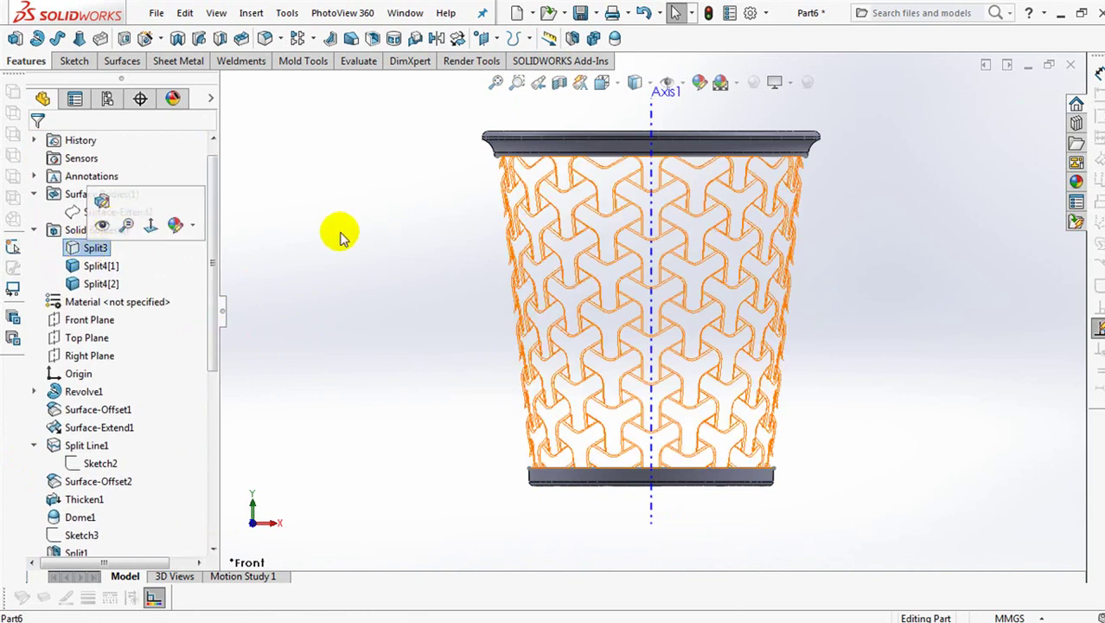
left_click(342, 233)
middle_click_drag(414, 264, 409, 298)
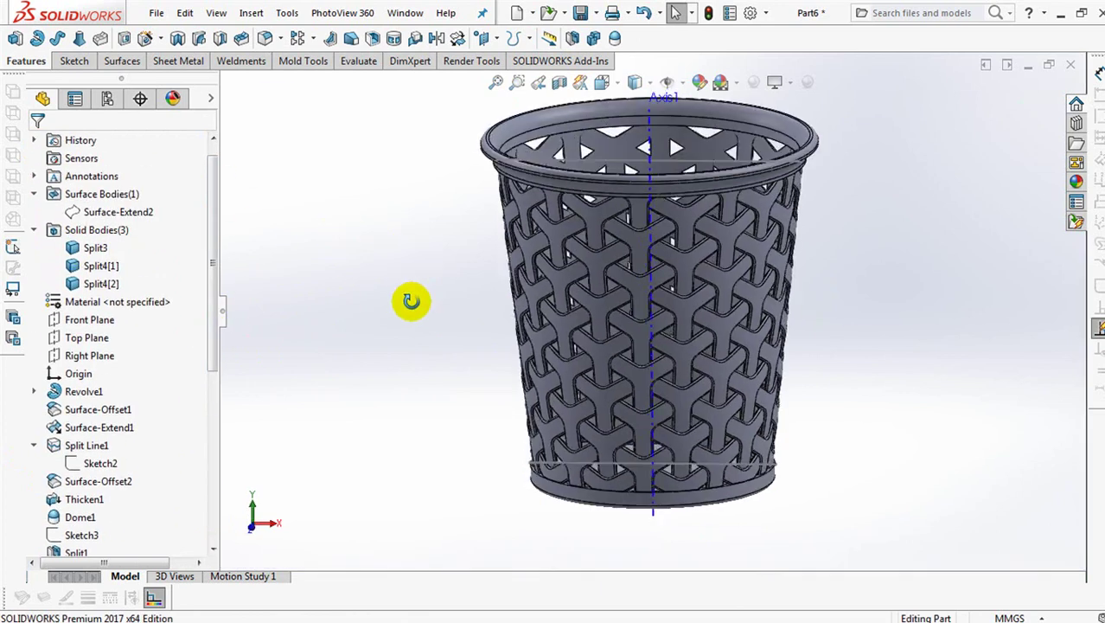
Add-combine top rim Split4[2], woven body Split3 and bottom rim Split4[1] into one solid
left_click(594, 40)
left_click(536, 203)
left_click(526, 209)
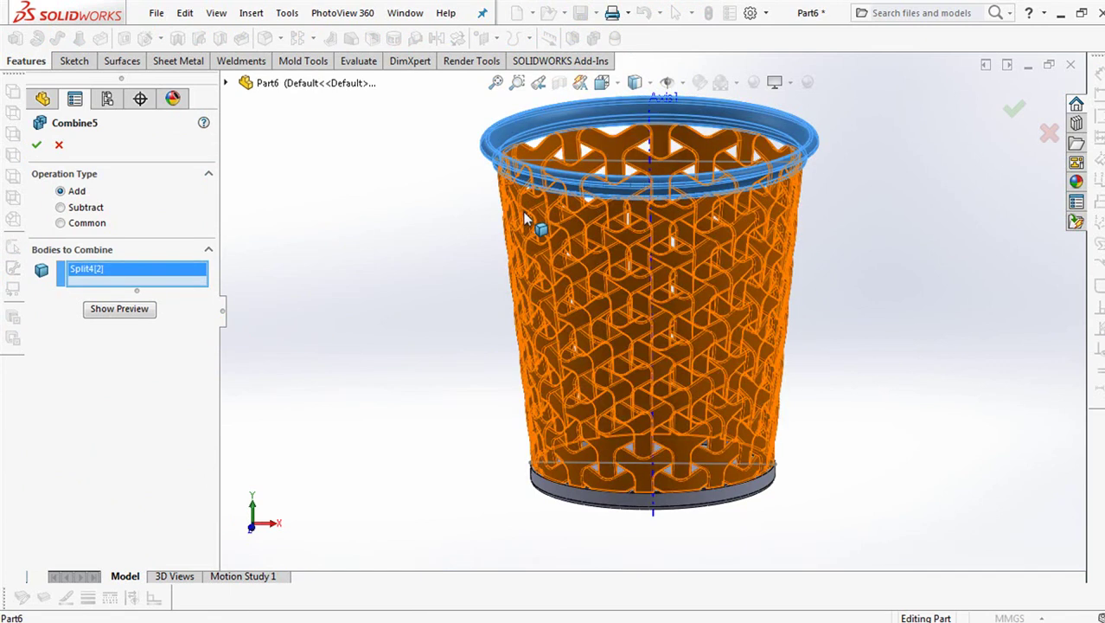
left_click(558, 490)
left_click(562, 491)
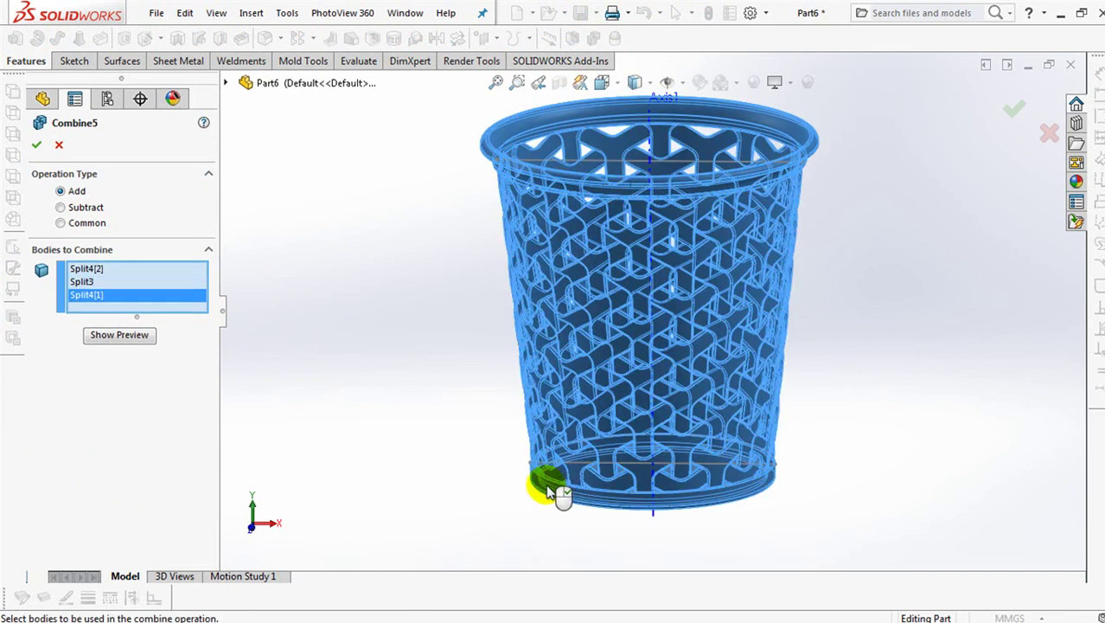
left_click(112, 338)
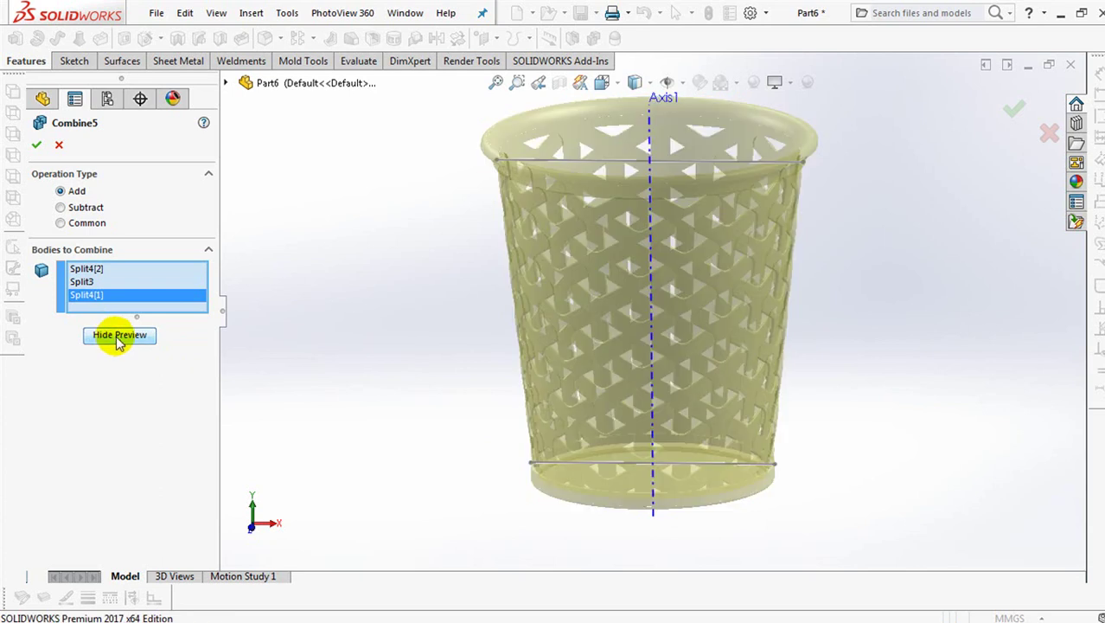
left_click(34, 145)
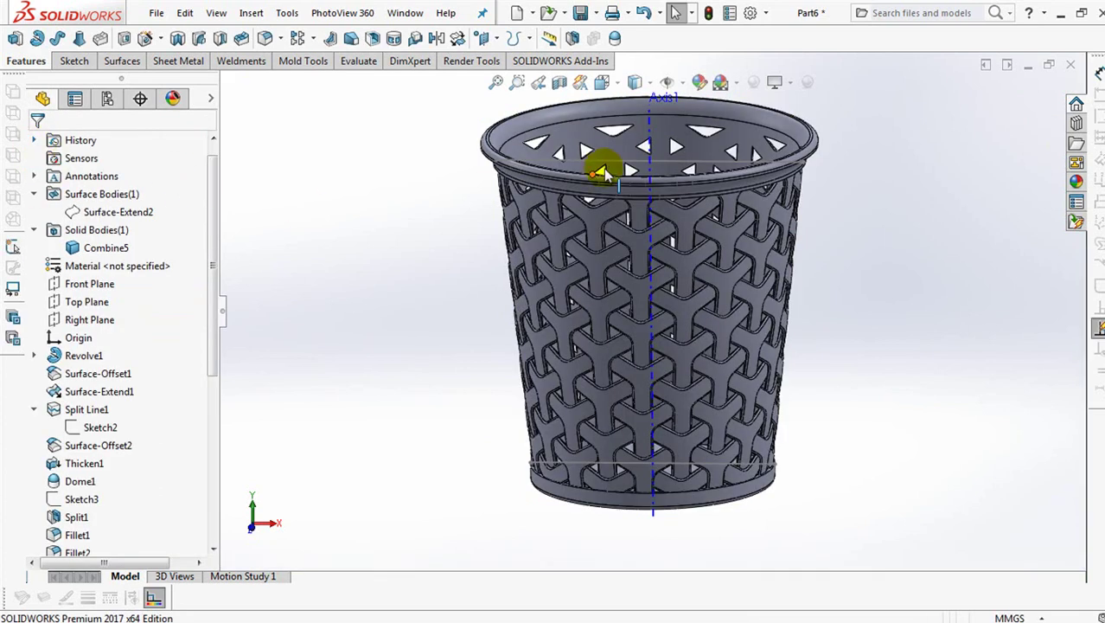
Hide the rim sketch line (Sketch5) and Axis1
left_click(600, 160)
left_click(680, 112)
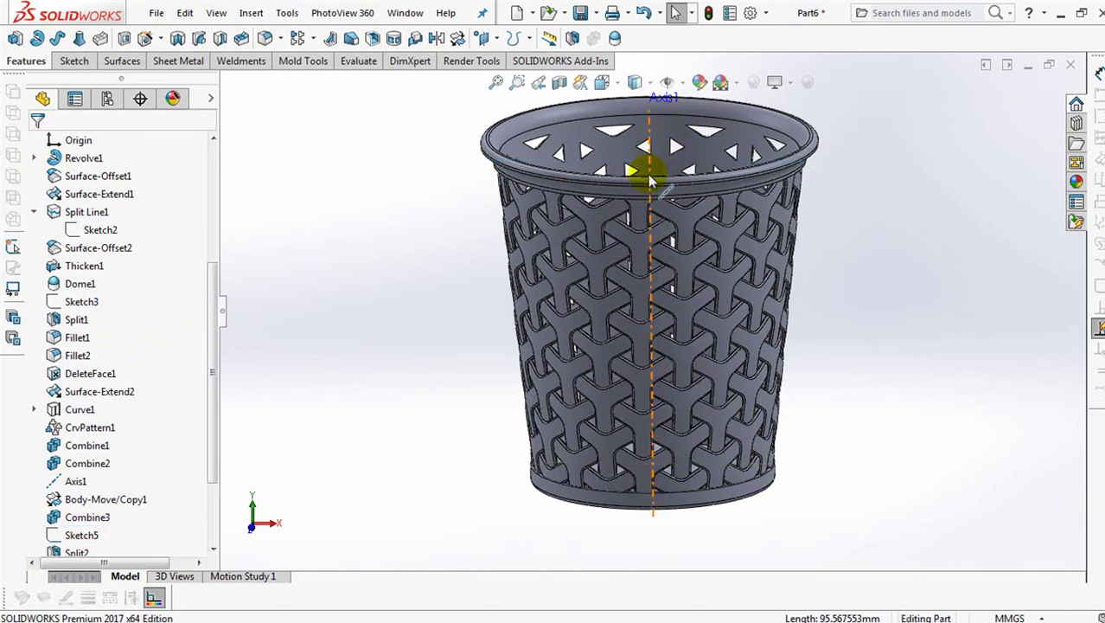
left_click(649, 173)
left_click(460, 289)
Inspect the underside, woven Y shapes and open top, then finish in isometric and front views
middle_click_drag(451, 308, 460, 205)
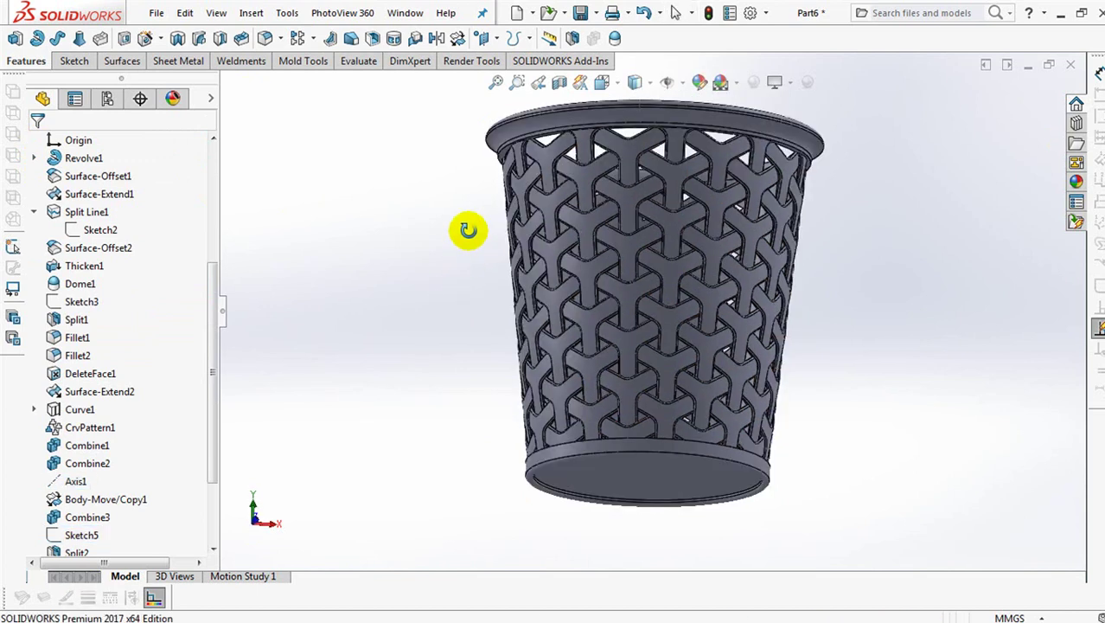
scroll(613, 391, "down", 5)
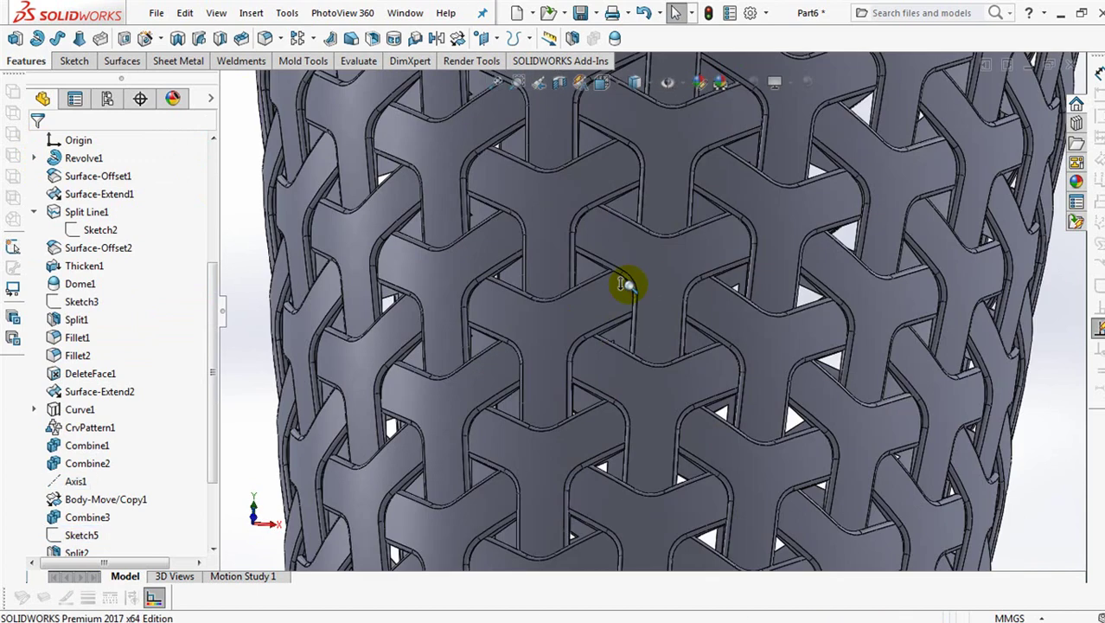
scroll(624, 286, "down", 3)
mouse_move(636, 291)
middle_mouse_down()
mouse_move(573, 246)
mouse_move(602, 292)
middle_mouse_up()
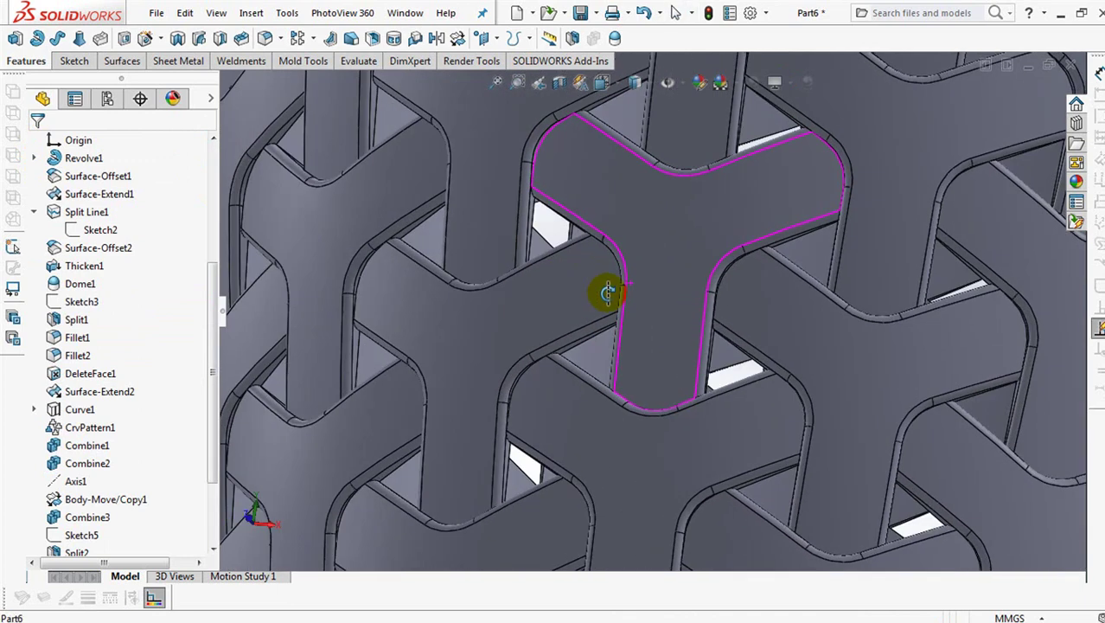
scroll(602, 292, "up", 3)
scroll(602, 390, "up", 2)
mouse_move(654, 214)
middle_mouse_down()
mouse_move(599, 450)
mouse_move(619, 286)
mouse_move(580, 296)
middle_mouse_up()
scroll(605, 338, "down", 3)
scroll(618, 290, "up", 4)
key("ctrl+7")
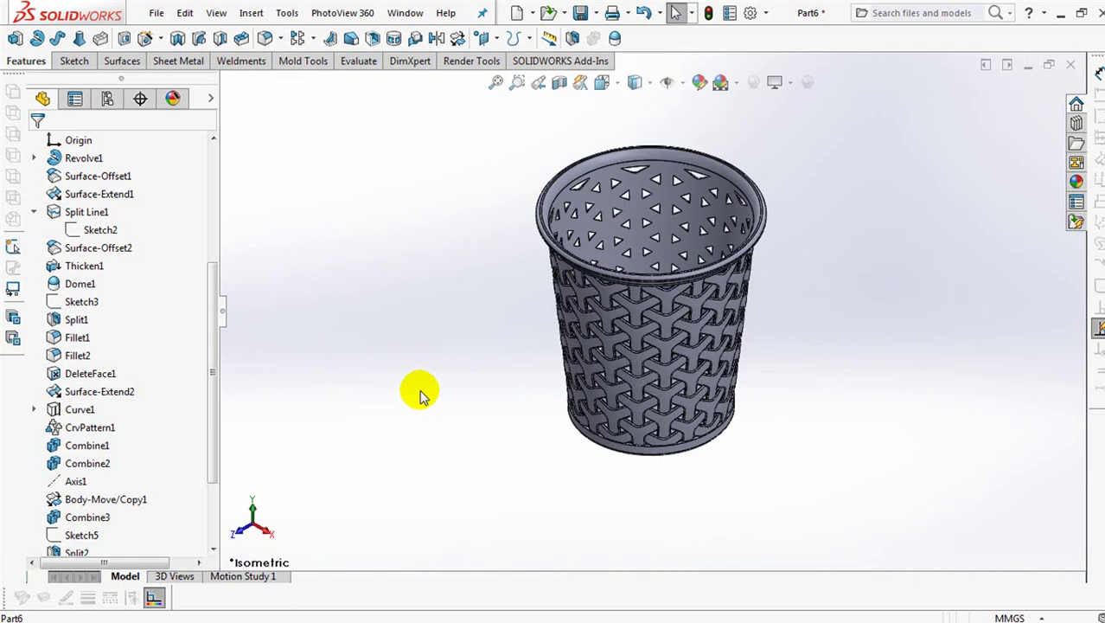
key("ctrl+1")
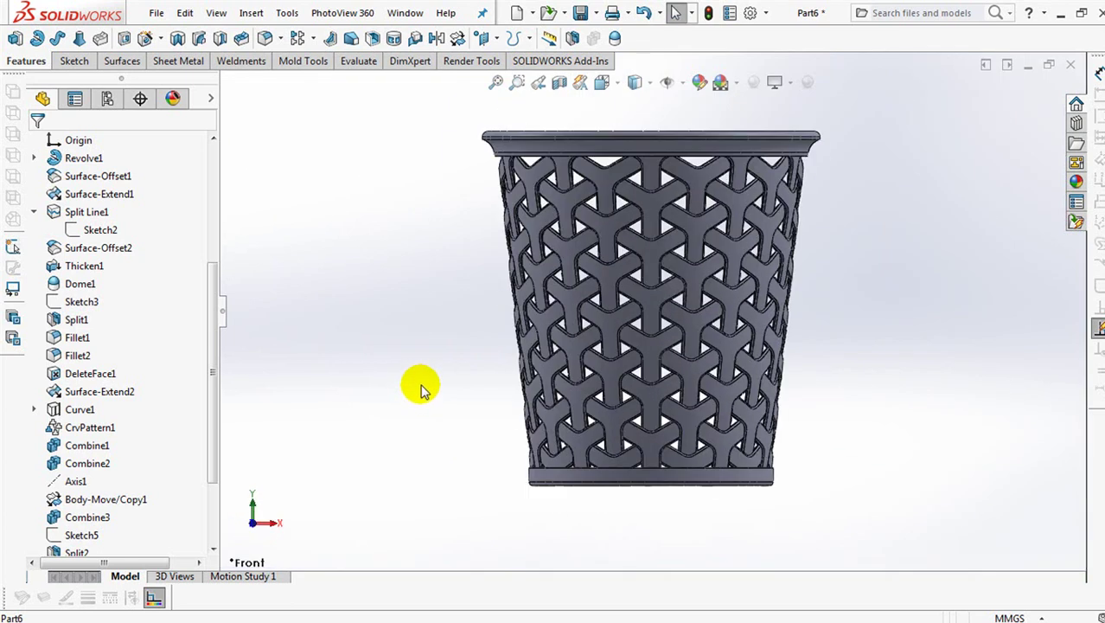